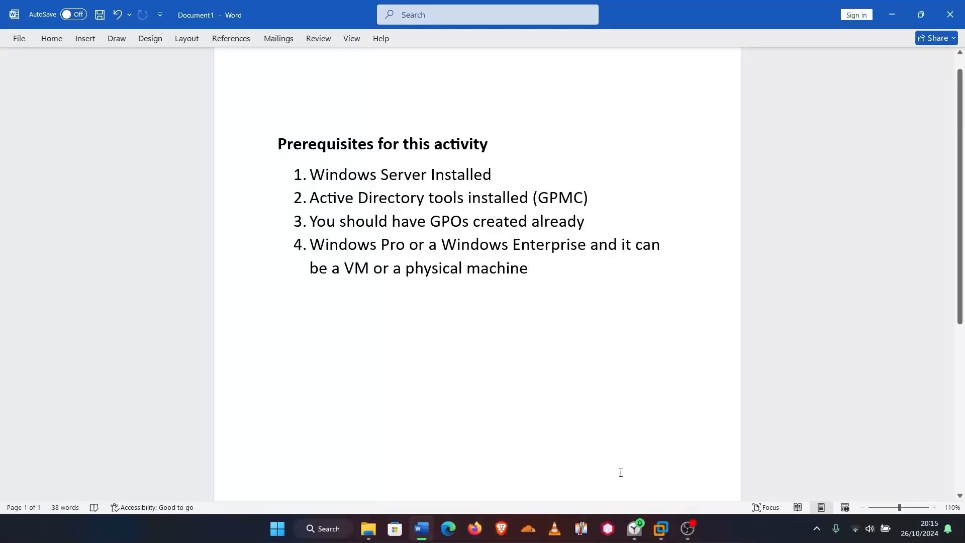
Bring the VMware Workstation Pro 17 home window to the front from the taskbar
click(660, 536)
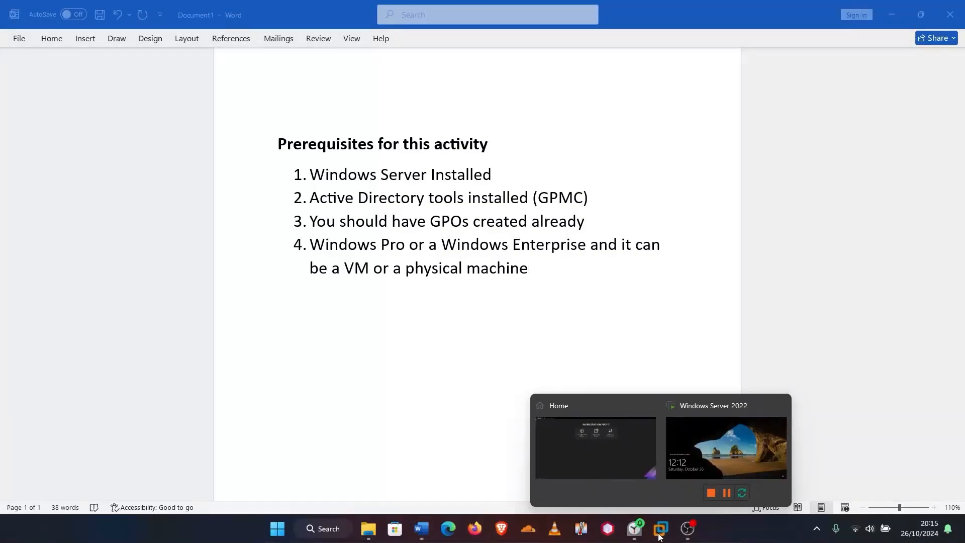
click(599, 451)
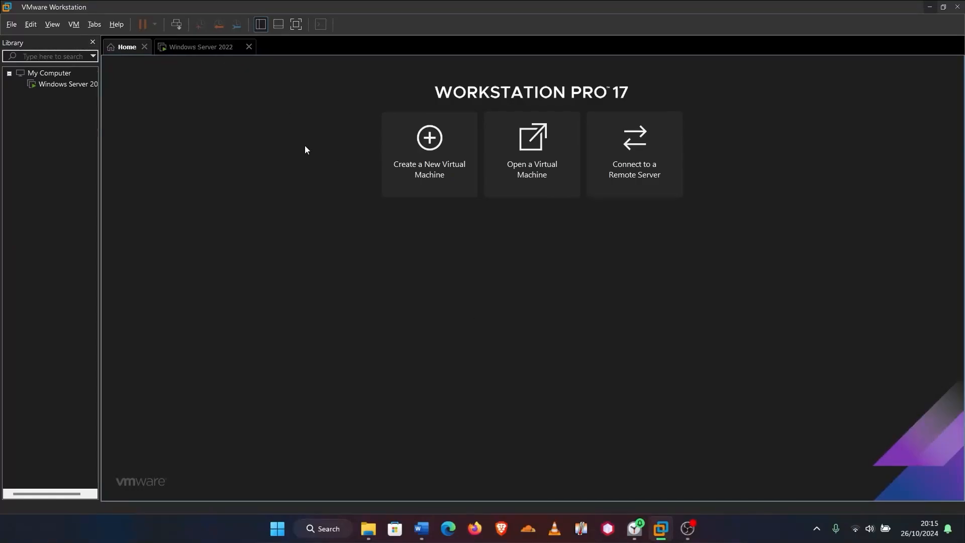
Start a new virtual machine, installing the OS later, with Windows 10 x64 as guest
click(439, 178)
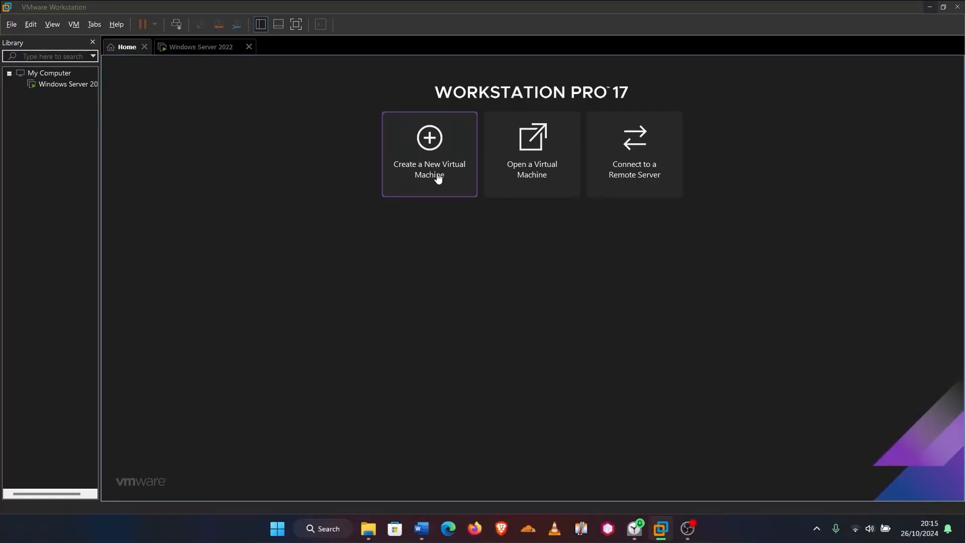
click(538, 377)
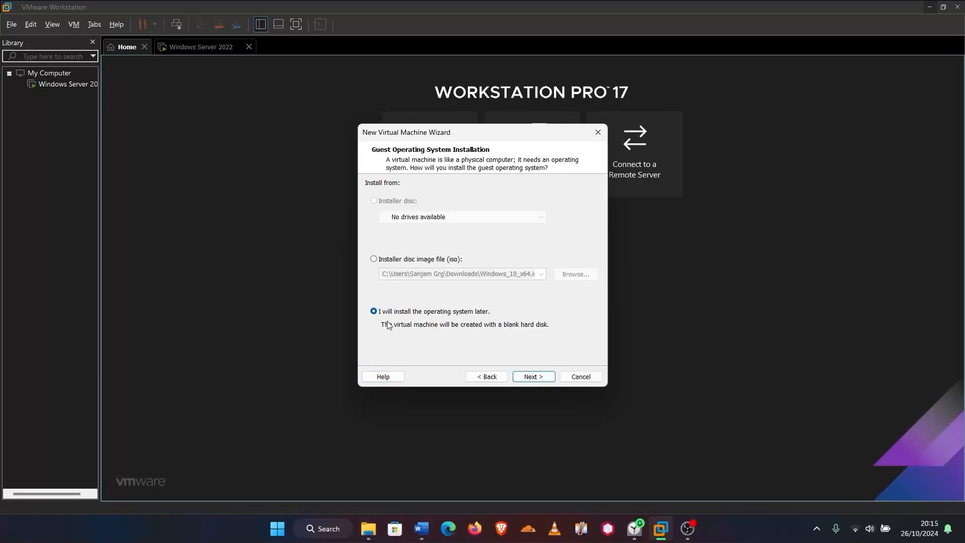
click(533, 376)
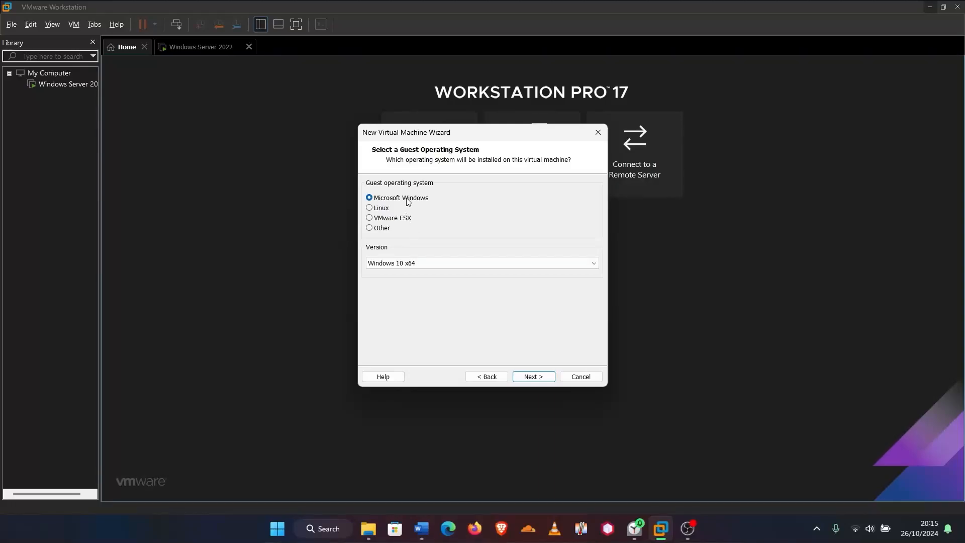
click(419, 264)
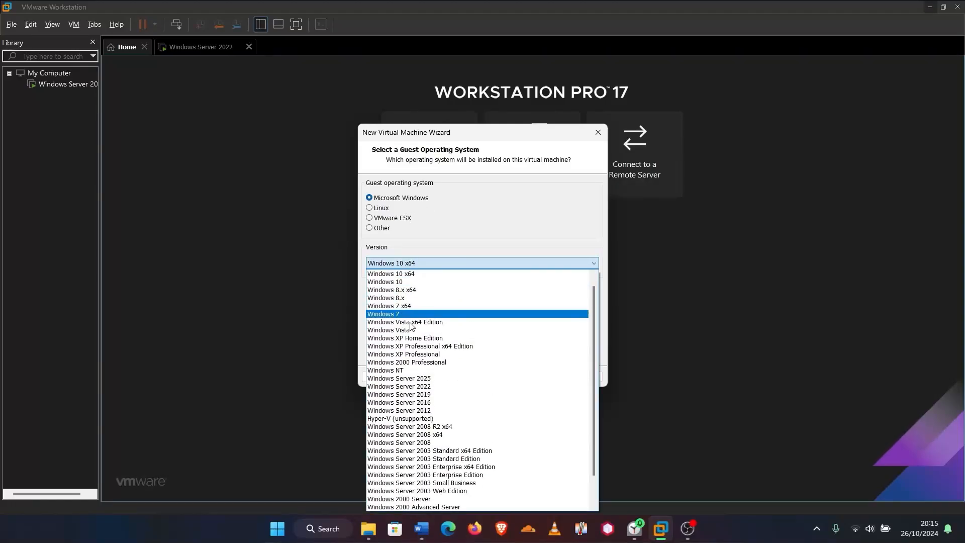
click(409, 274)
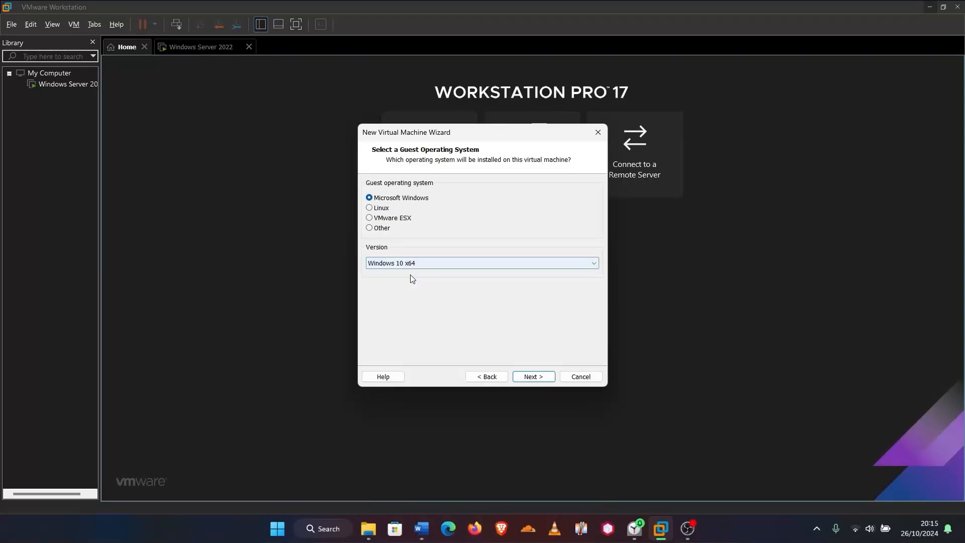
click(533, 378)
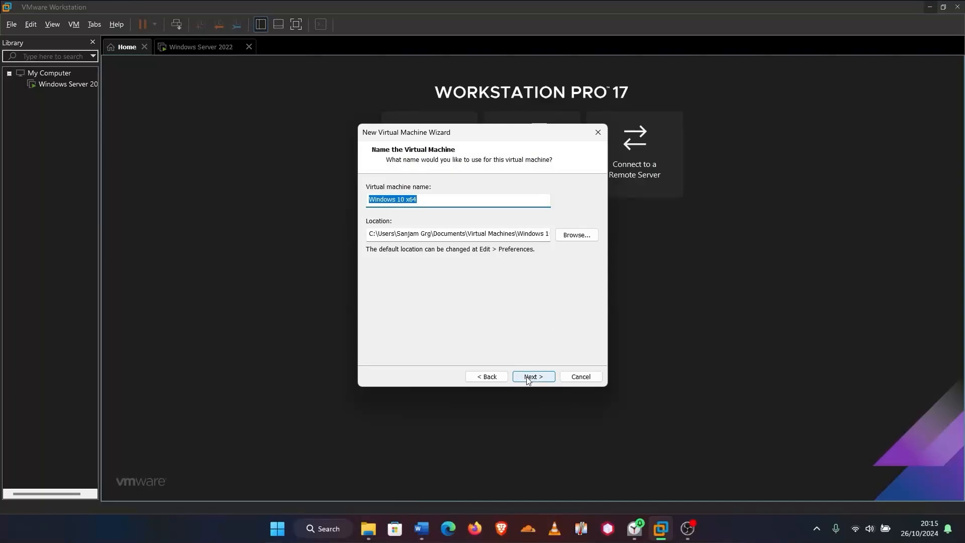
Name the VM 'Windows 10 Enterprise' and give it a 20 GB disk stored as a single file
click(429, 197)
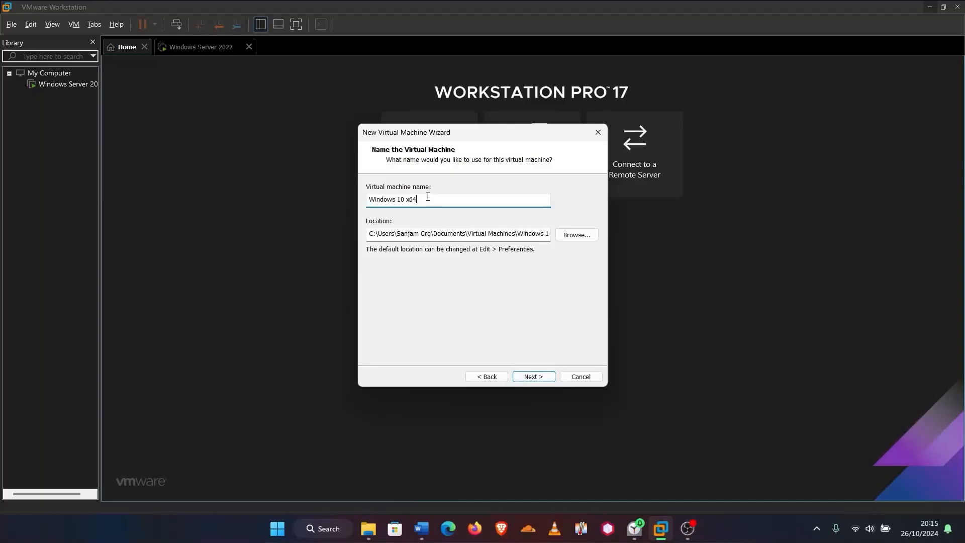
key(BackSpace)
key(BackSpace)
key(BackSpace)
text(Enterprise)
click(531, 377)
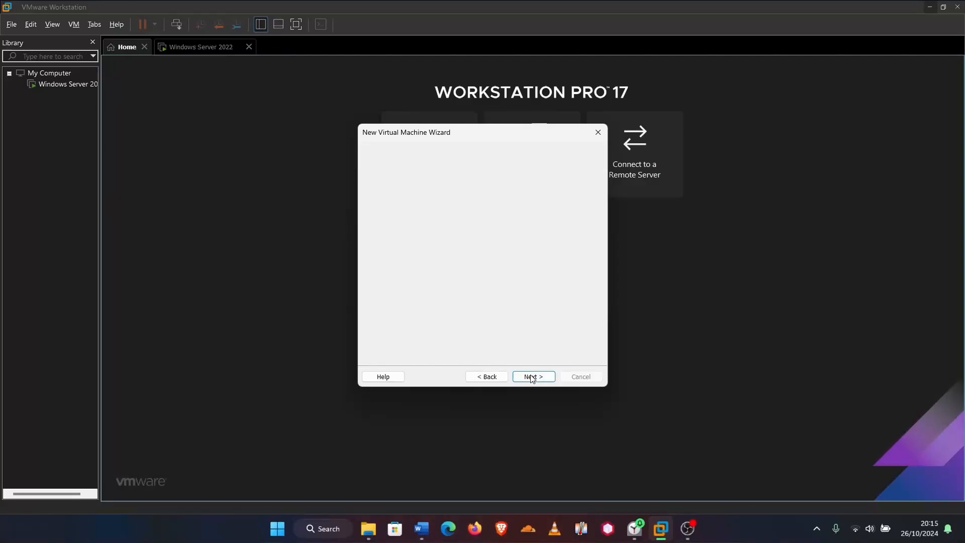
click(473, 217)
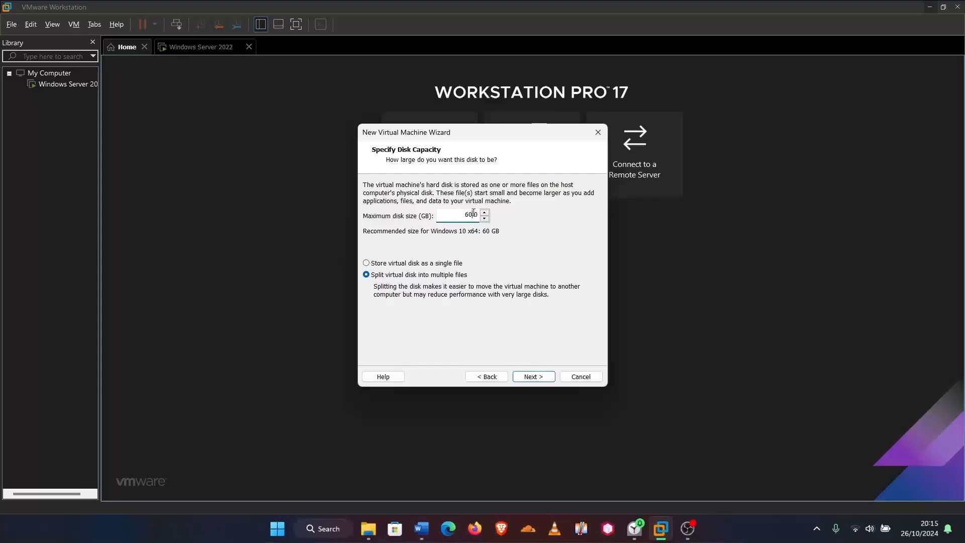
double_click(470, 218)
text(20)
key(Tab)
key(Up)
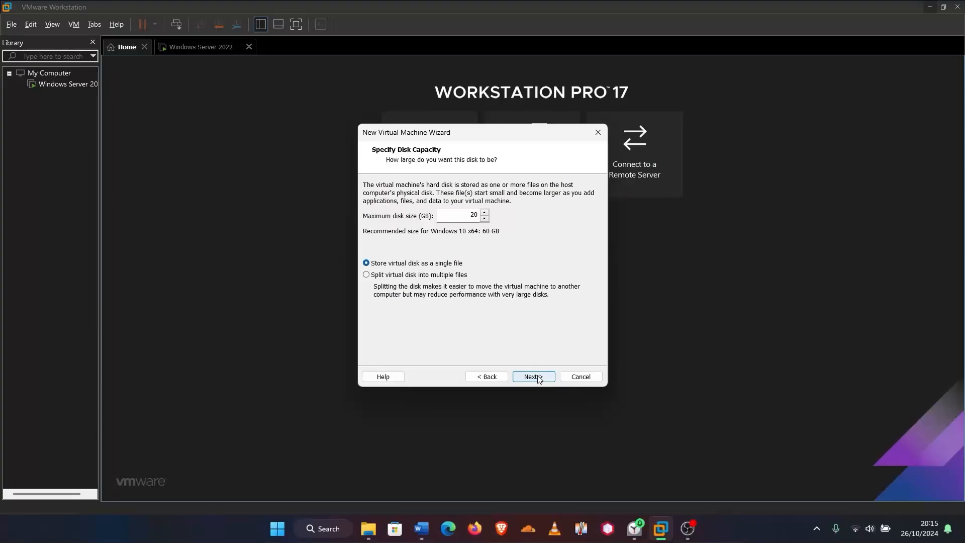
click(534, 378)
Finish creating the VM and set its memory to 8 GB (8192 MB)
click(534, 377)
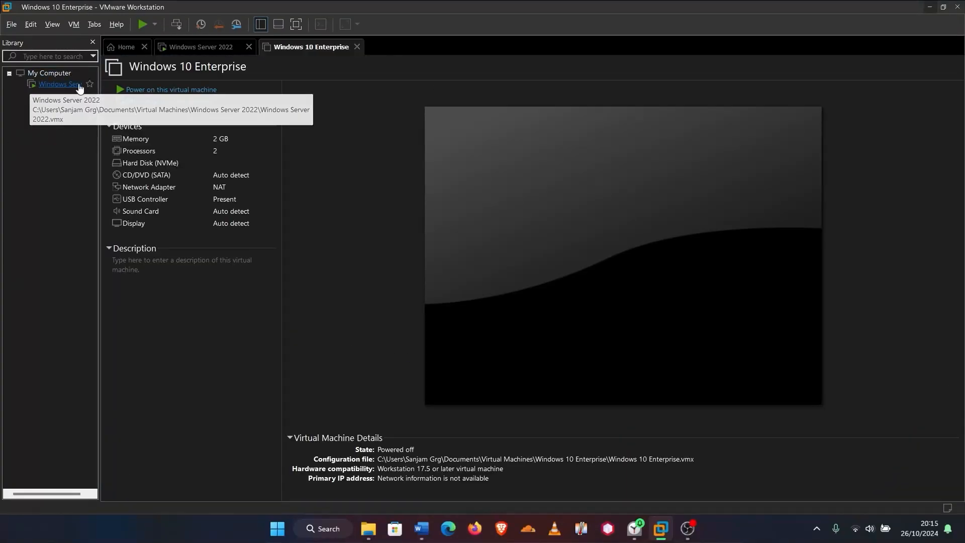
double_click(228, 143)
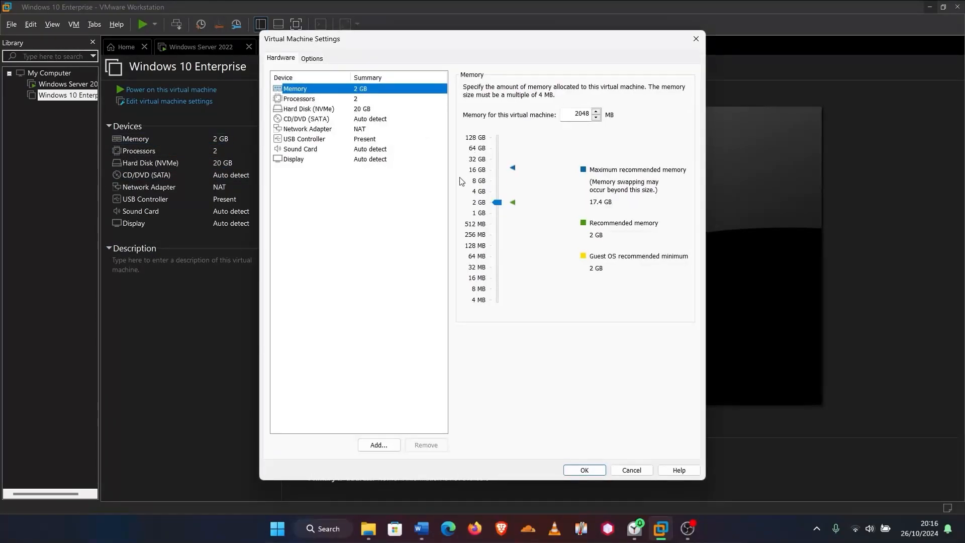
click(497, 194)
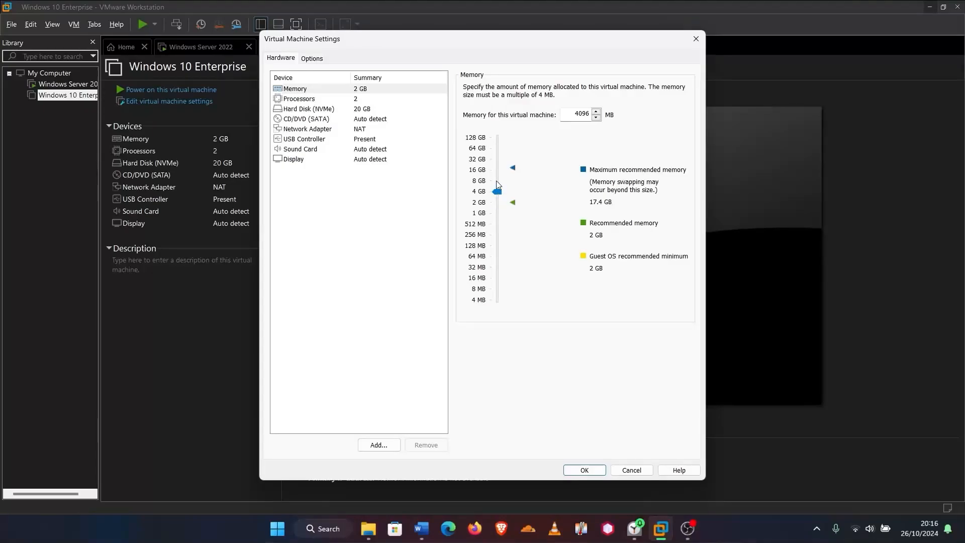
click(496, 181)
click(578, 468)
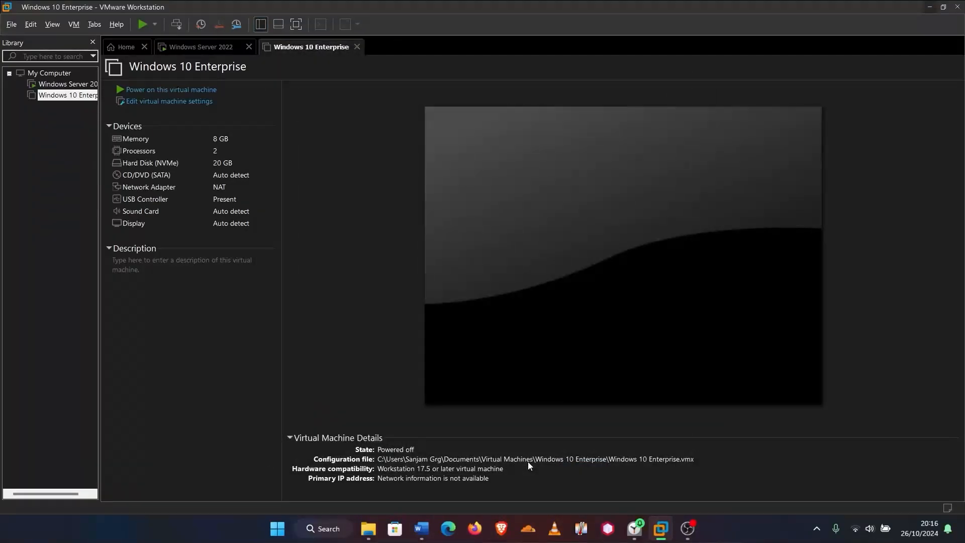
Set the VM's number of processors to 4
double_click(211, 151)
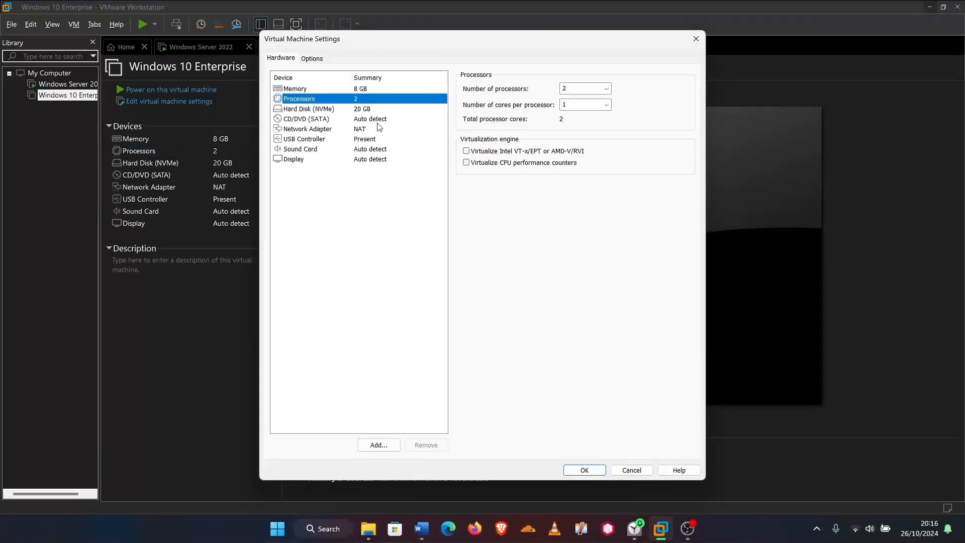
click(564, 88)
click(607, 88)
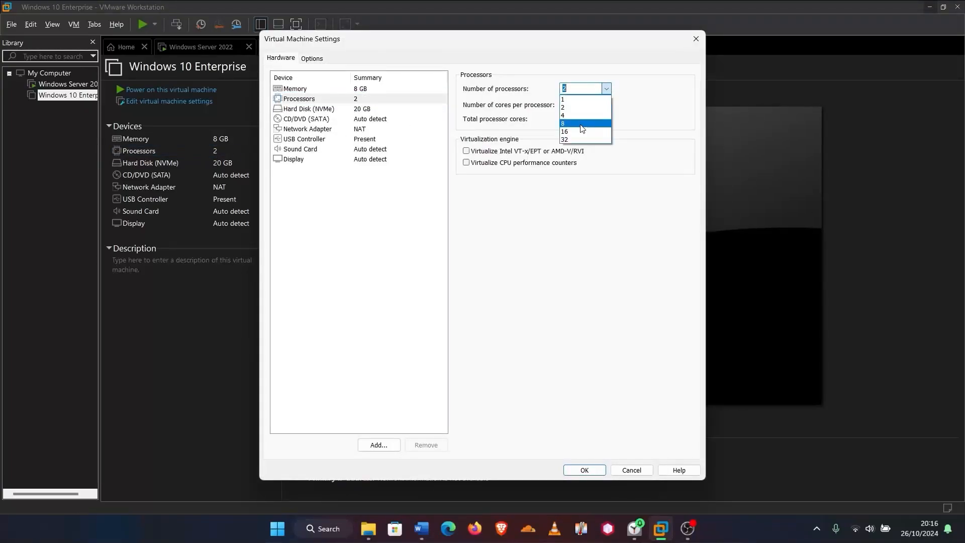
click(579, 115)
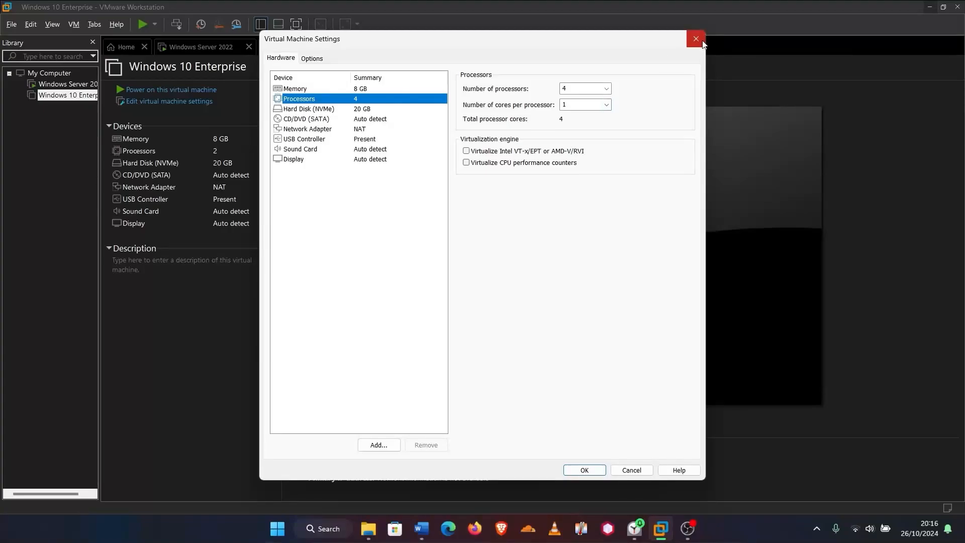
click(597, 470)
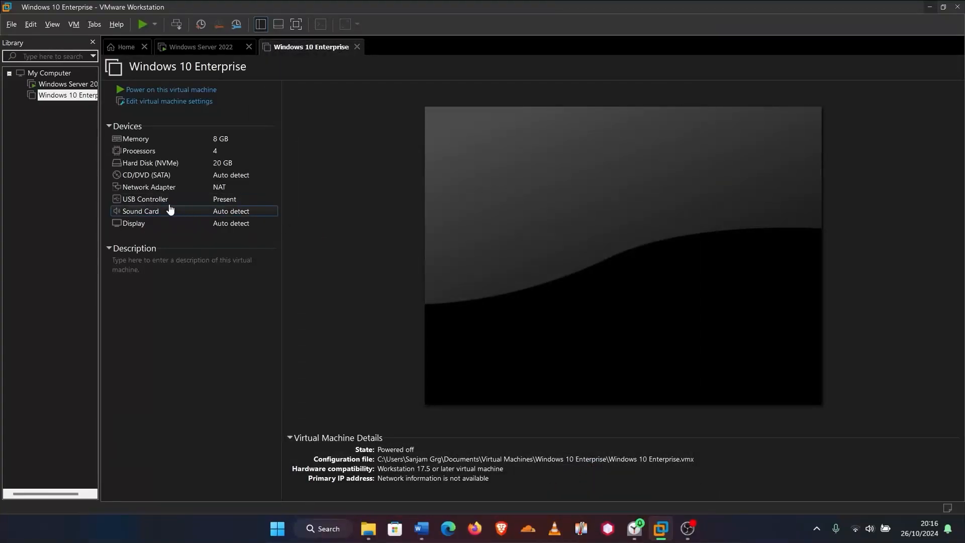
Point the CD/DVD drive at the Windows_10_x64 ISO image file
double_click(163, 176)
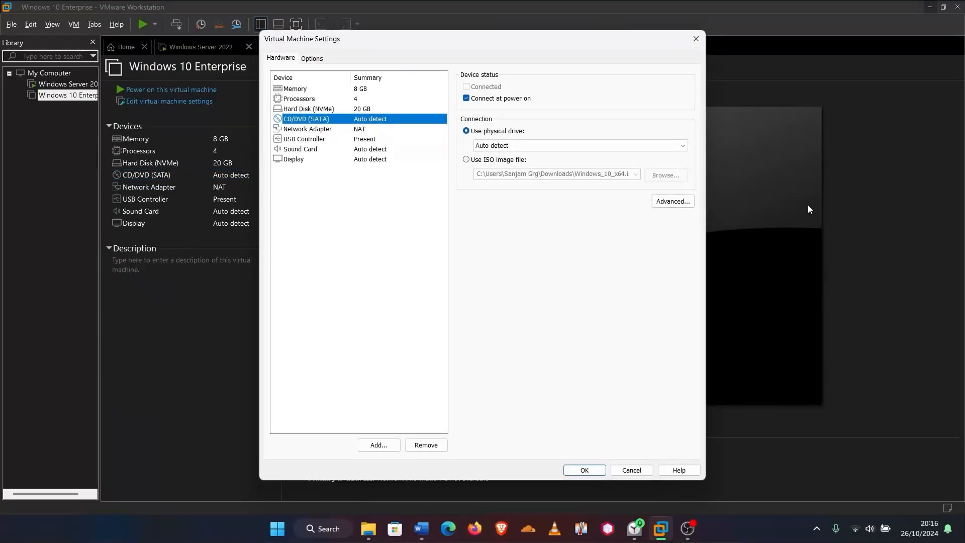
click(465, 159)
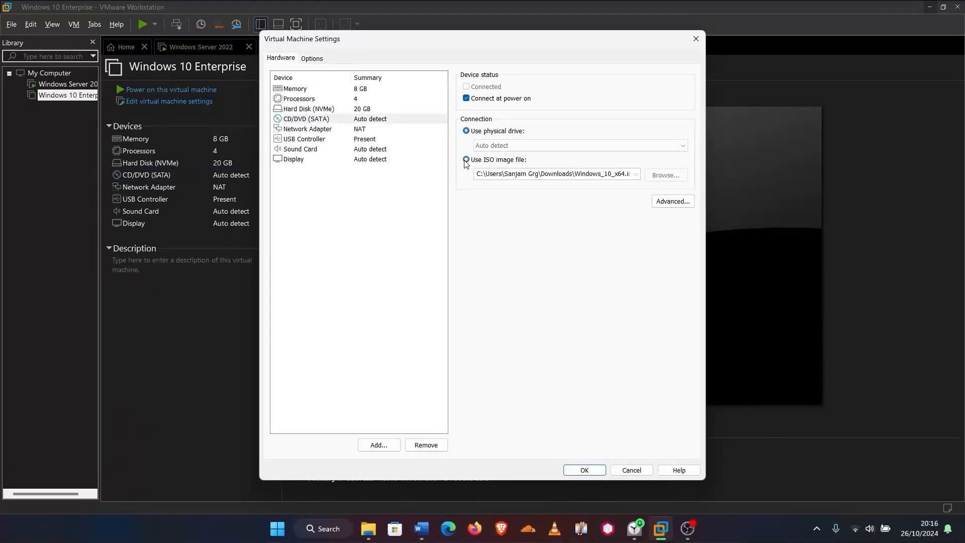
click(657, 177)
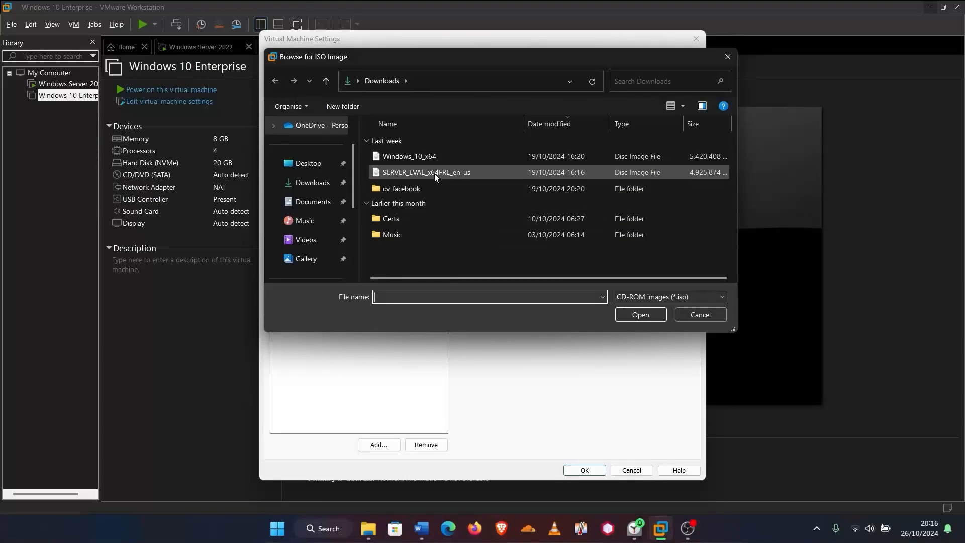
click(429, 156)
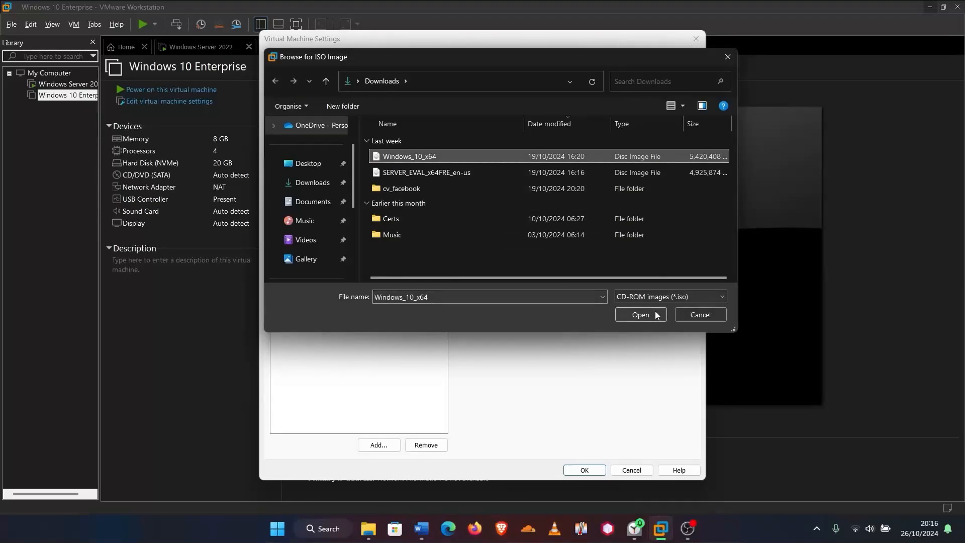
click(641, 313)
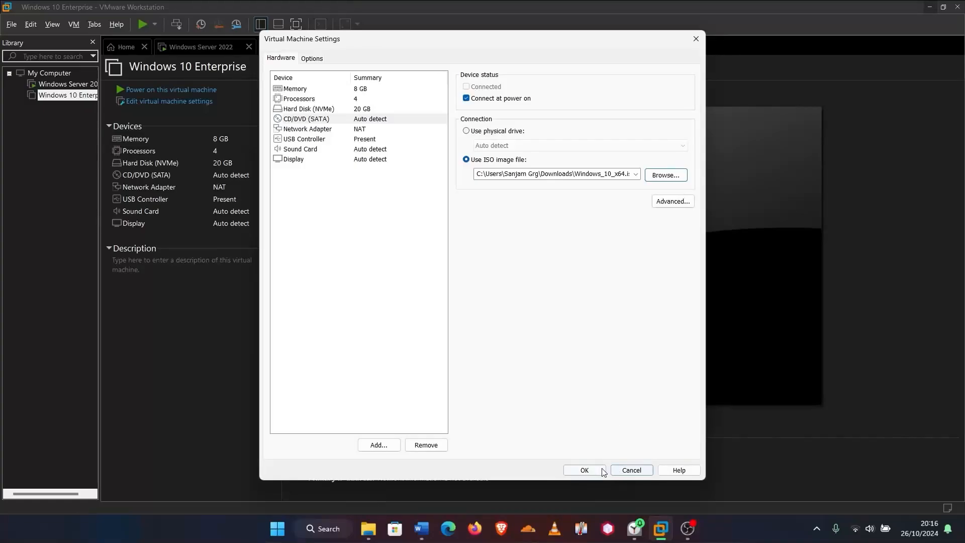
click(603, 470)
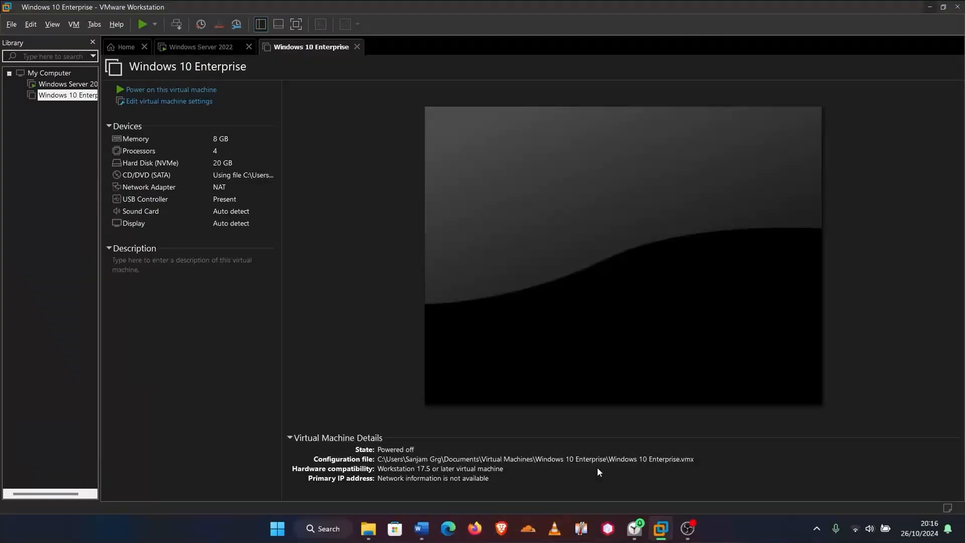
Power on the VM, boot from the installation disc, and start setup in English (United States)
click(175, 90)
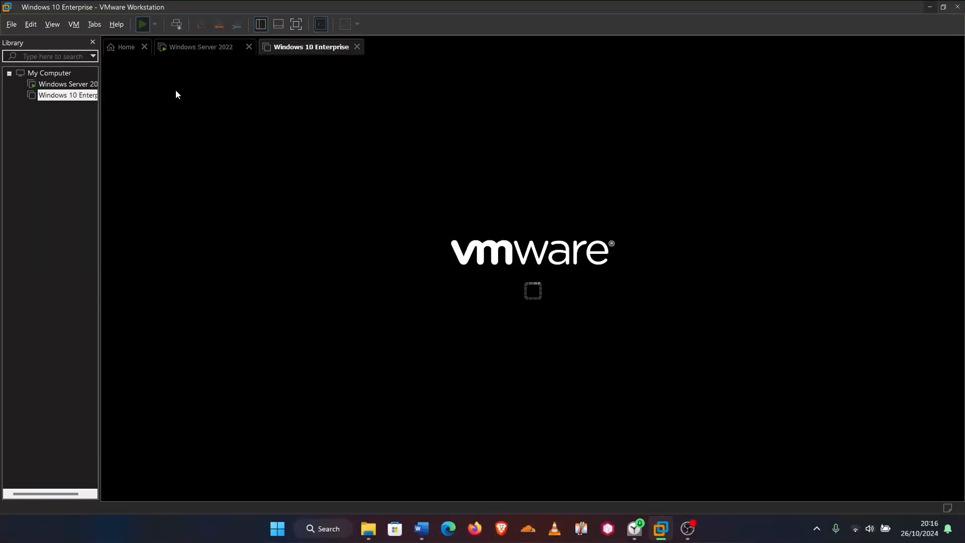
click(465, 288)
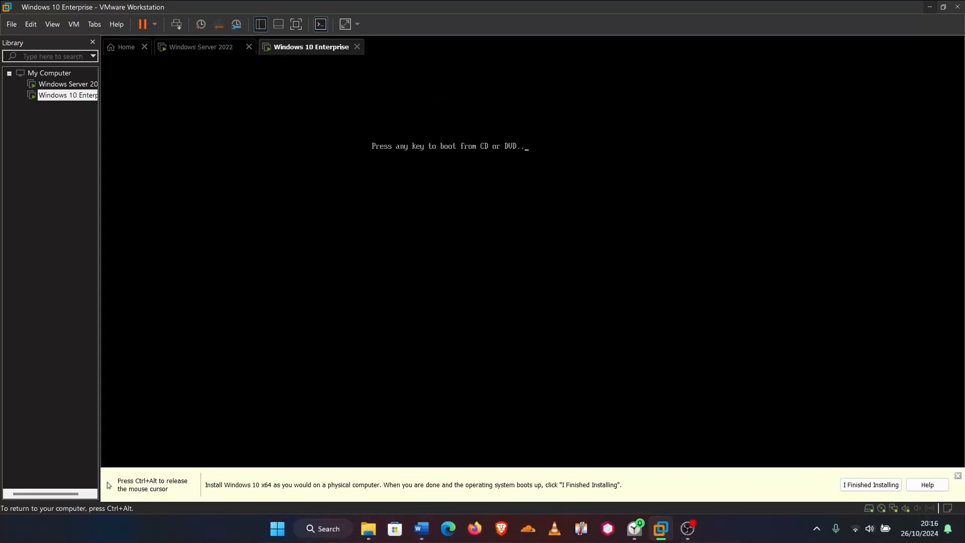
key(Return)
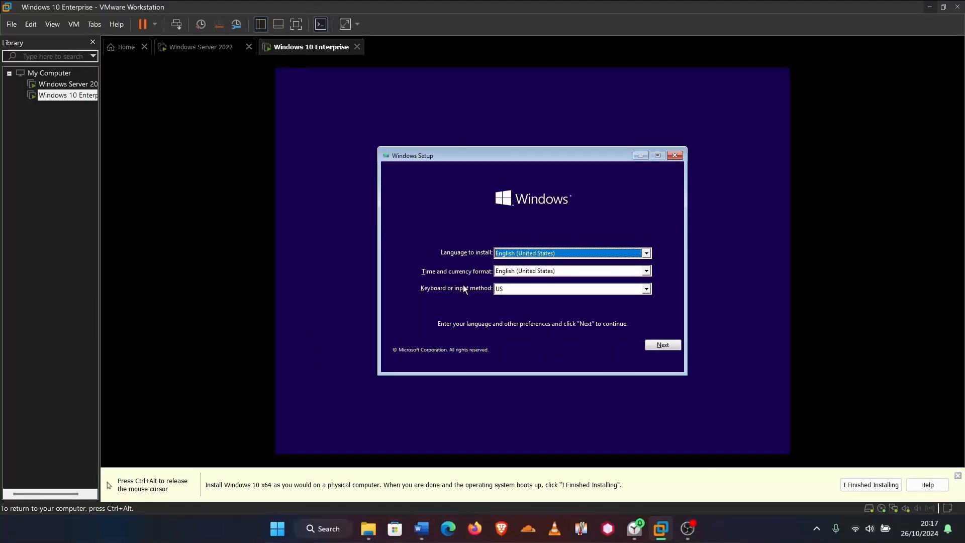
click(662, 345)
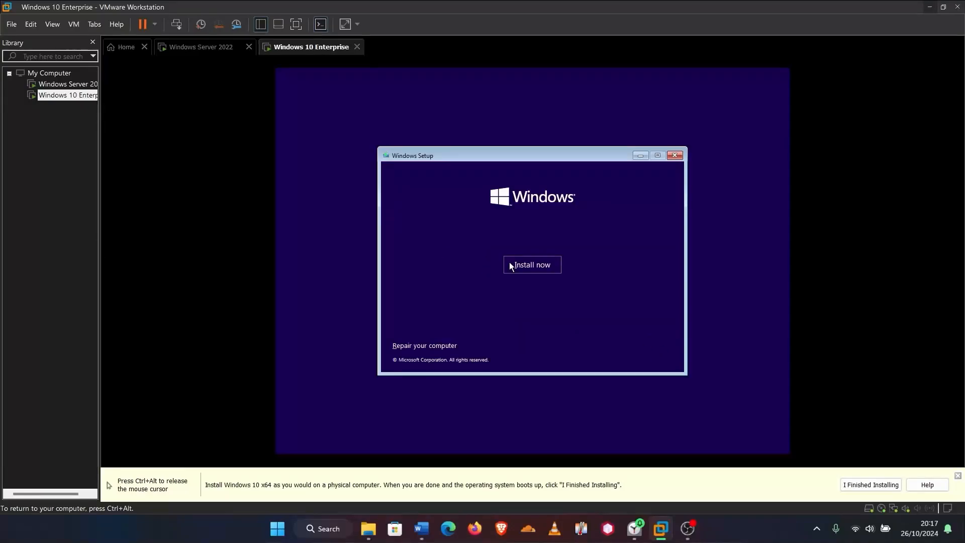
click(529, 264)
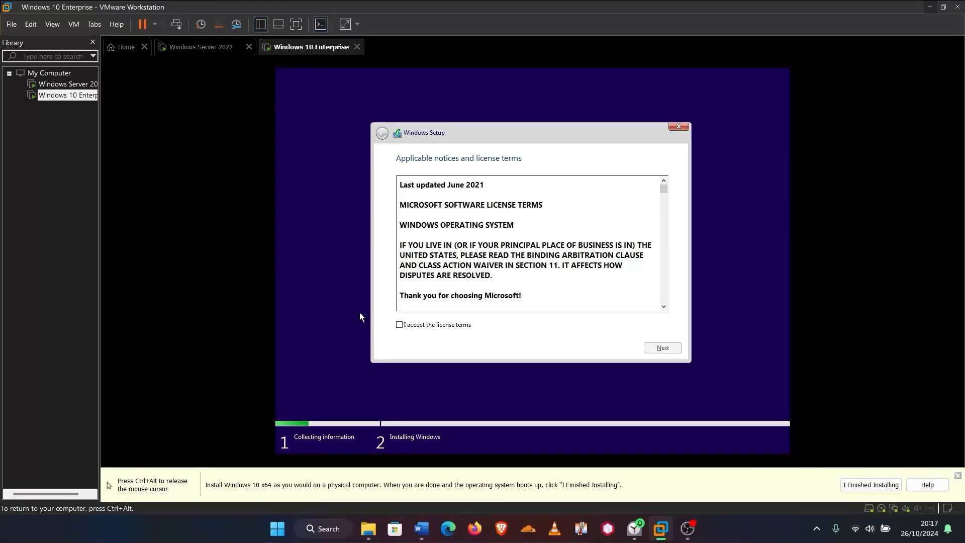
Accept the license and choose a custom install onto the 20 GB unallocated drive
click(444, 325)
click(671, 349)
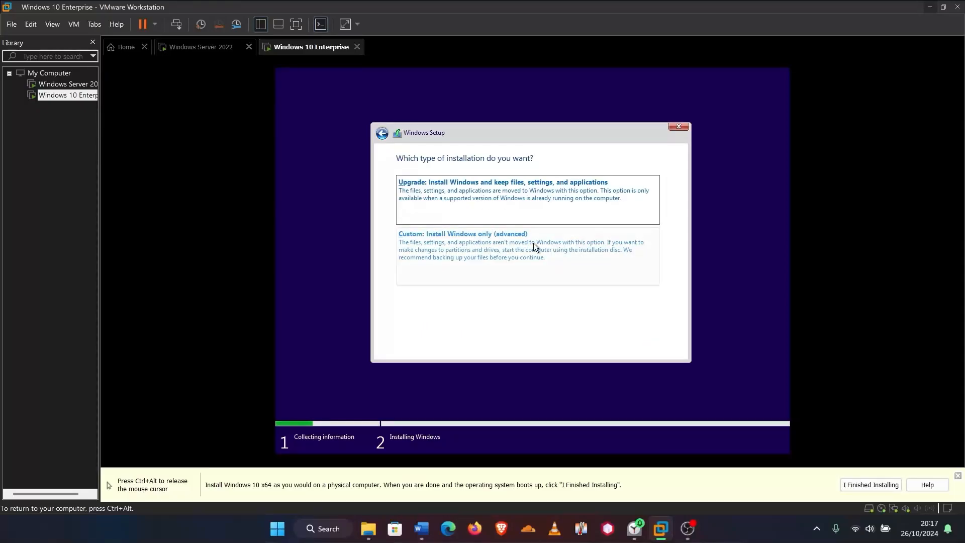
click(510, 253)
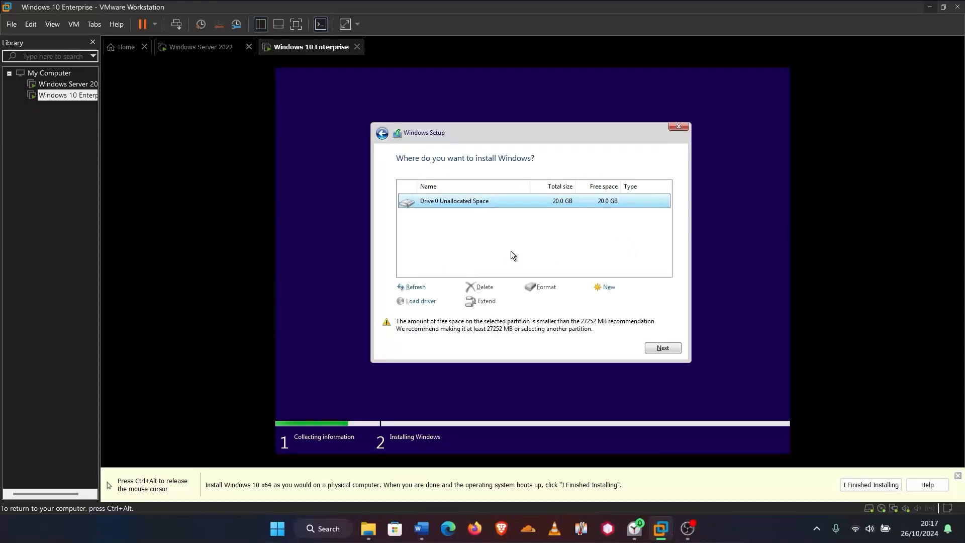
click(674, 350)
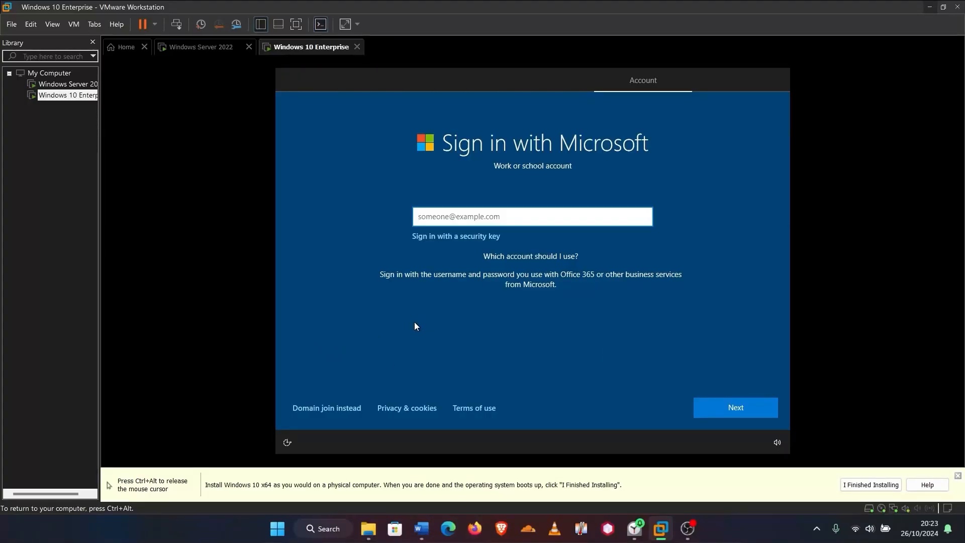
Complete Windows first-run setup with a local account, no password, default privacy and Cortana choices
click(328, 408)
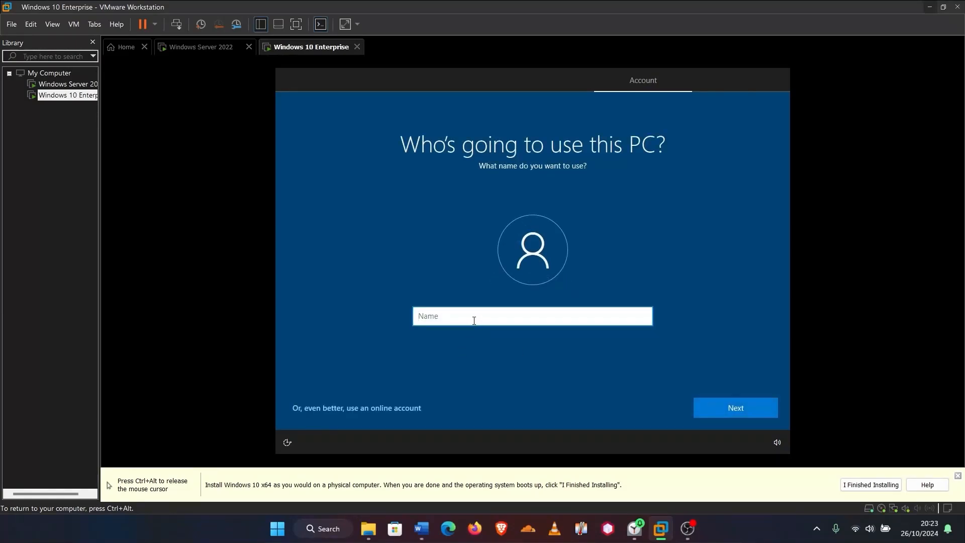
text(User1)
click(731, 406)
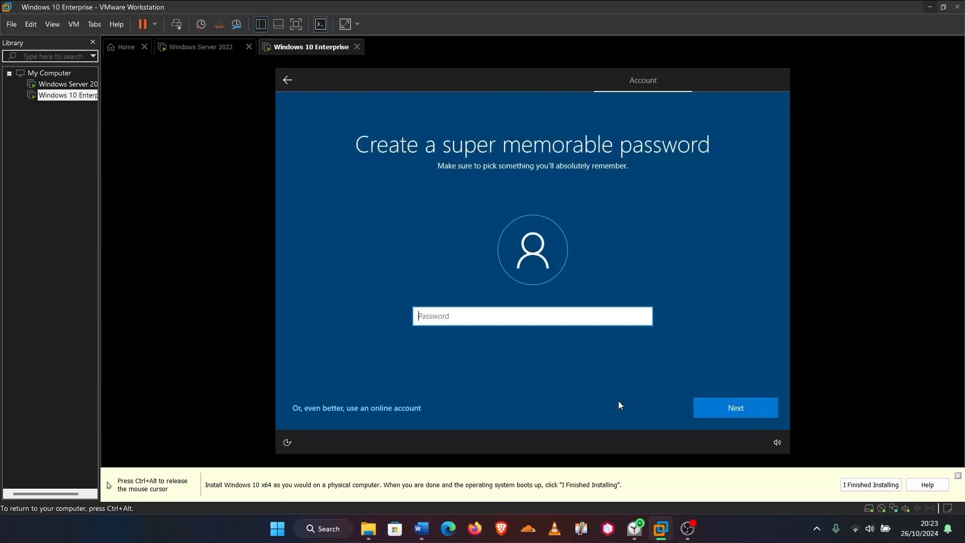
click(746, 412)
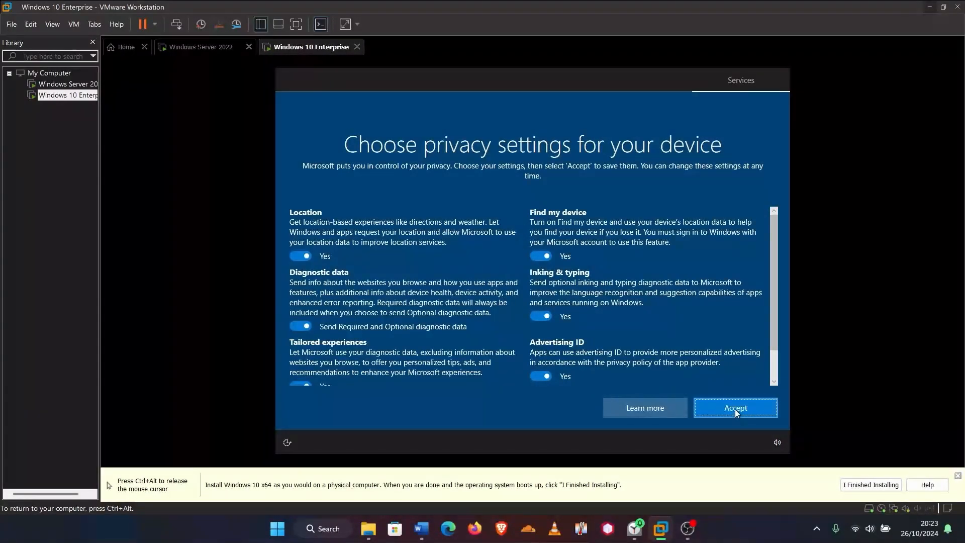
click(734, 409)
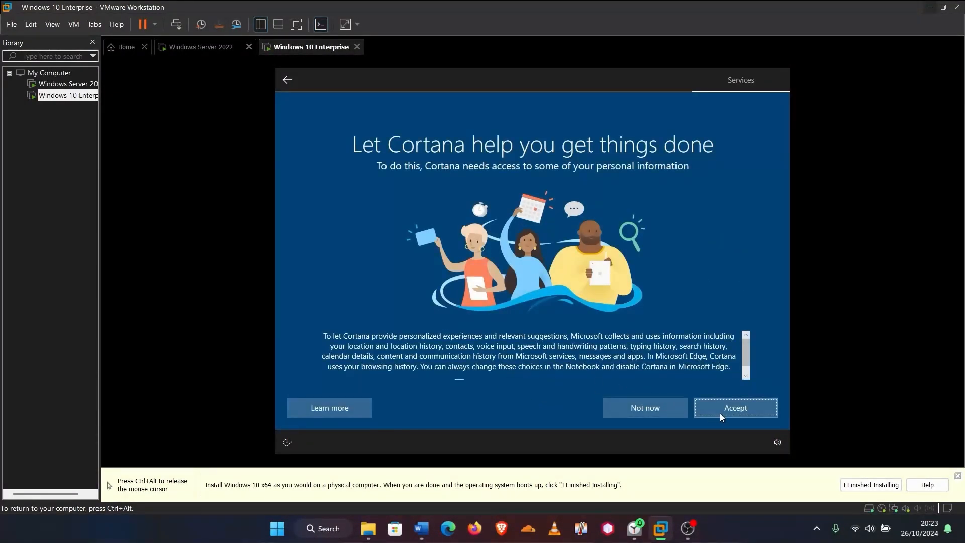
click(720, 415)
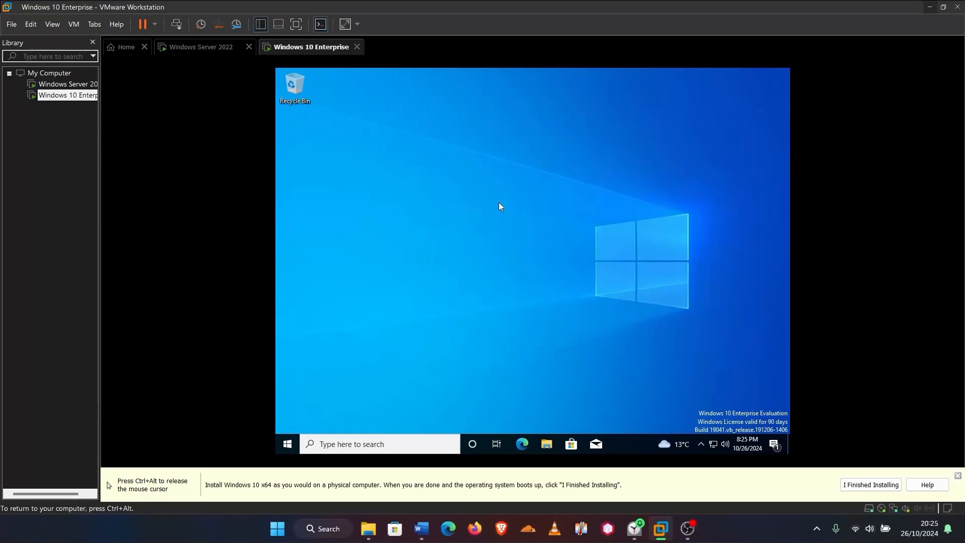
key(ctrl+alt)
click(74, 24)
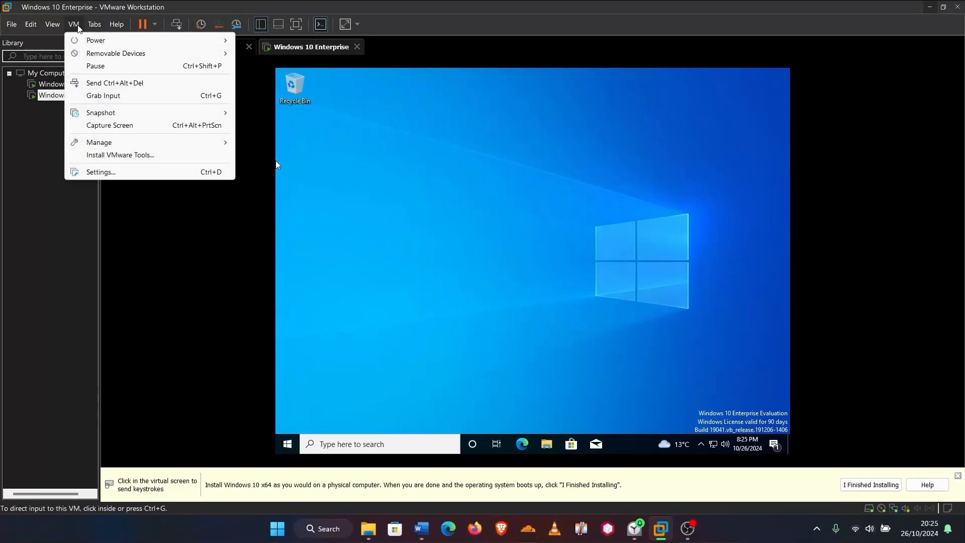
Launch the VMware Tools installer (setup64.exe) from its disc and allow it to make changes
click(122, 155)
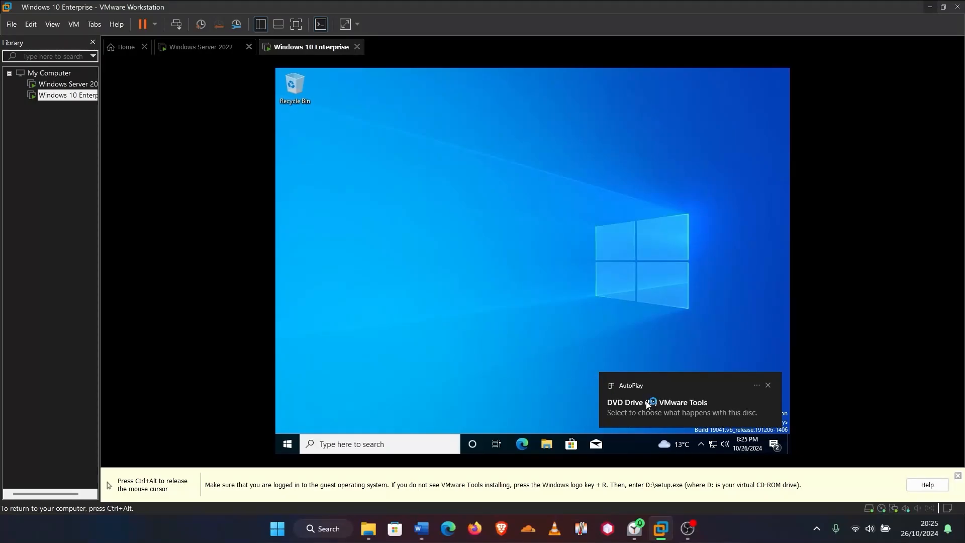
click(677, 402)
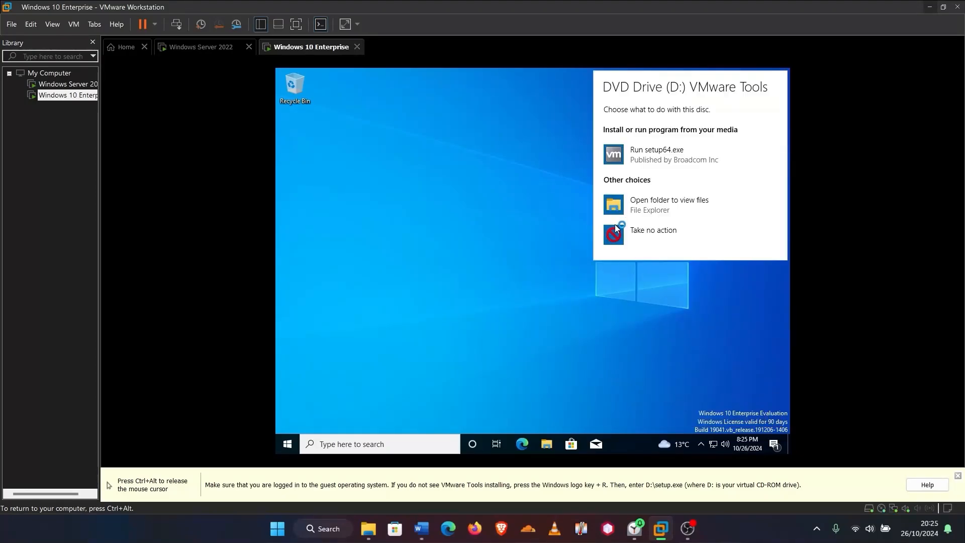
click(672, 154)
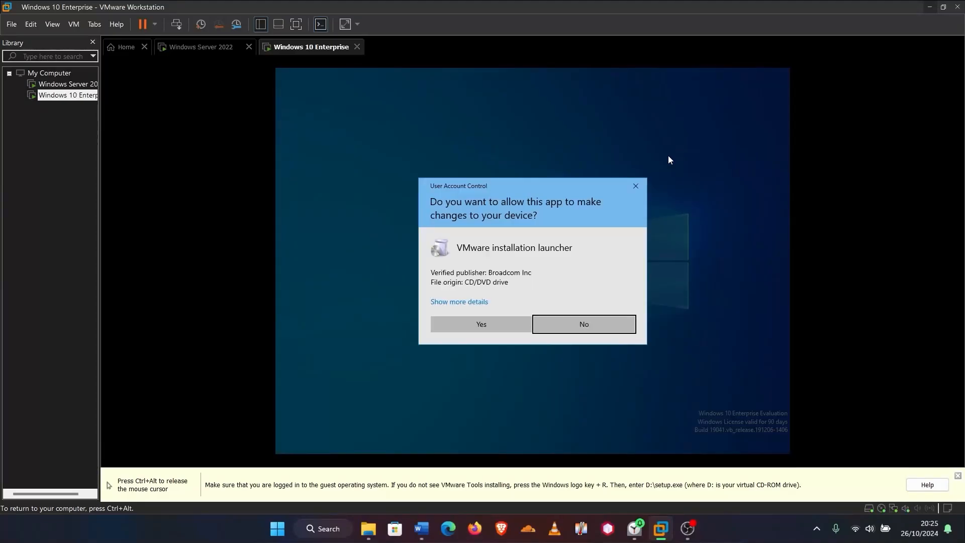
click(495, 322)
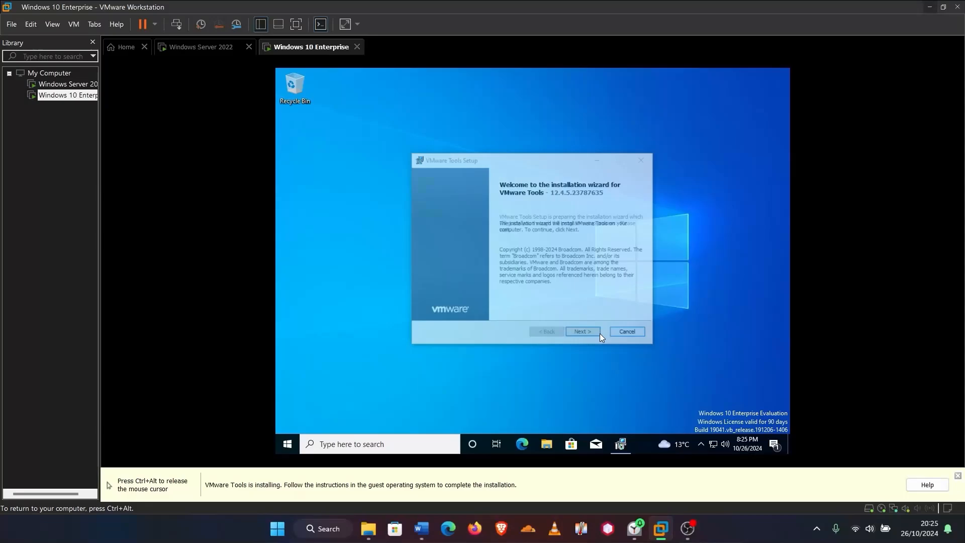
Install VMware Tools with the Typical setup, then restart the guest
click(587, 334)
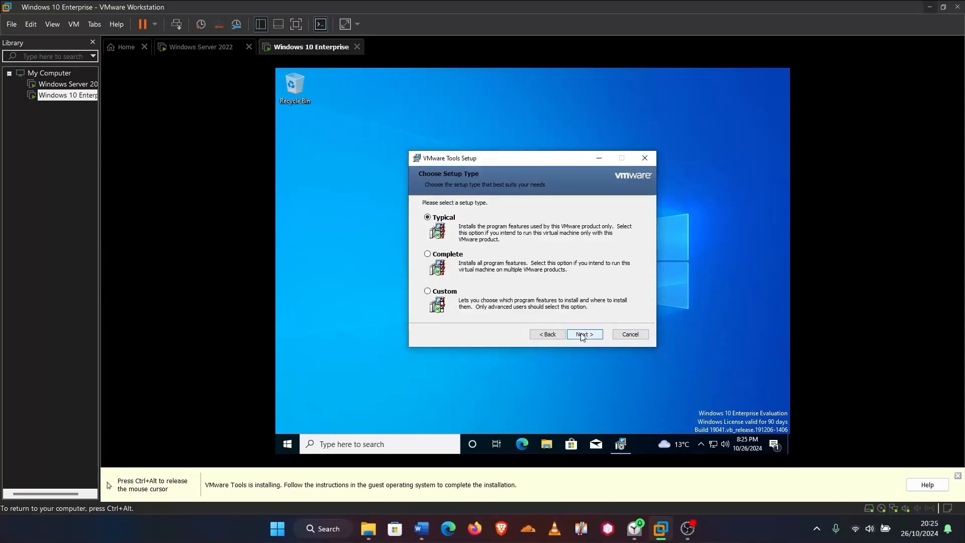
click(582, 335)
click(583, 334)
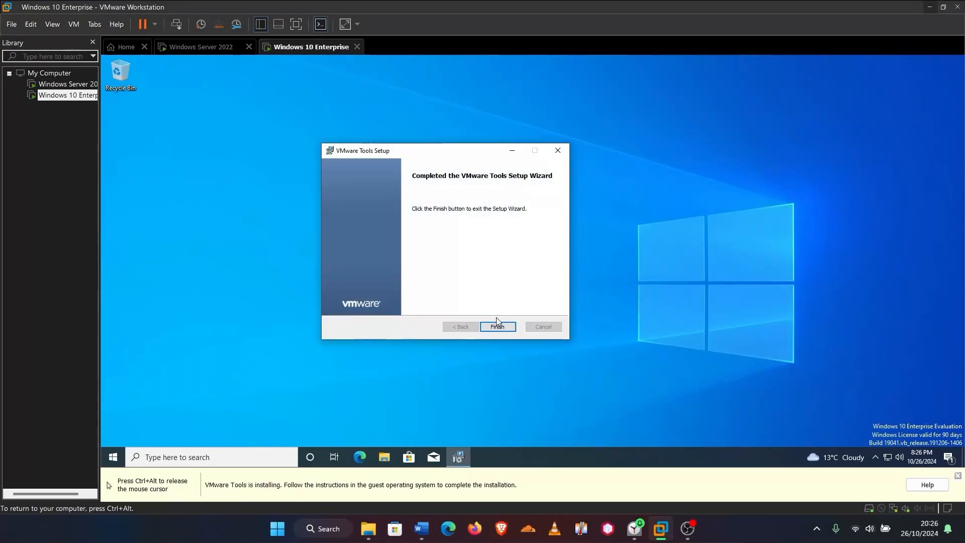
click(498, 327)
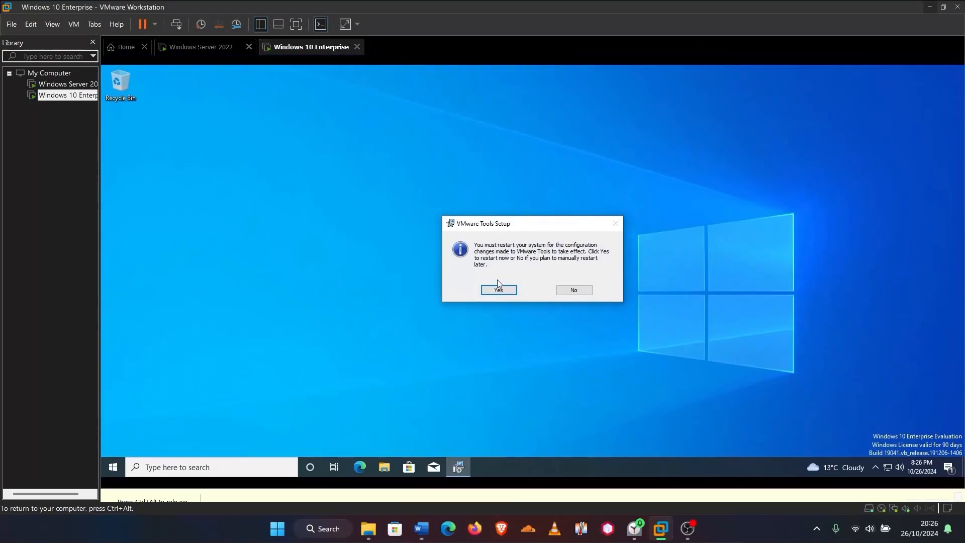
click(503, 297)
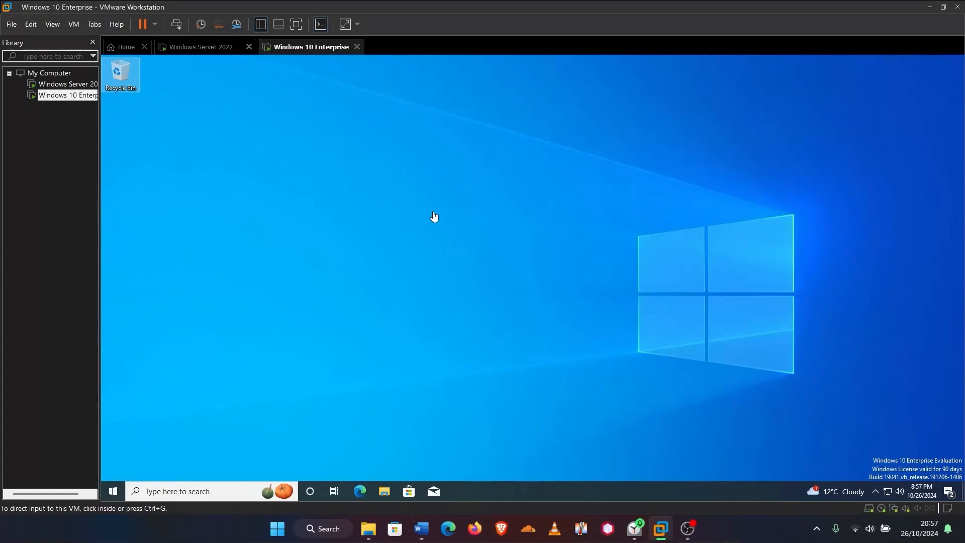
Switch to the Windows Server 2022 VM tab to show its running desktop
click(189, 46)
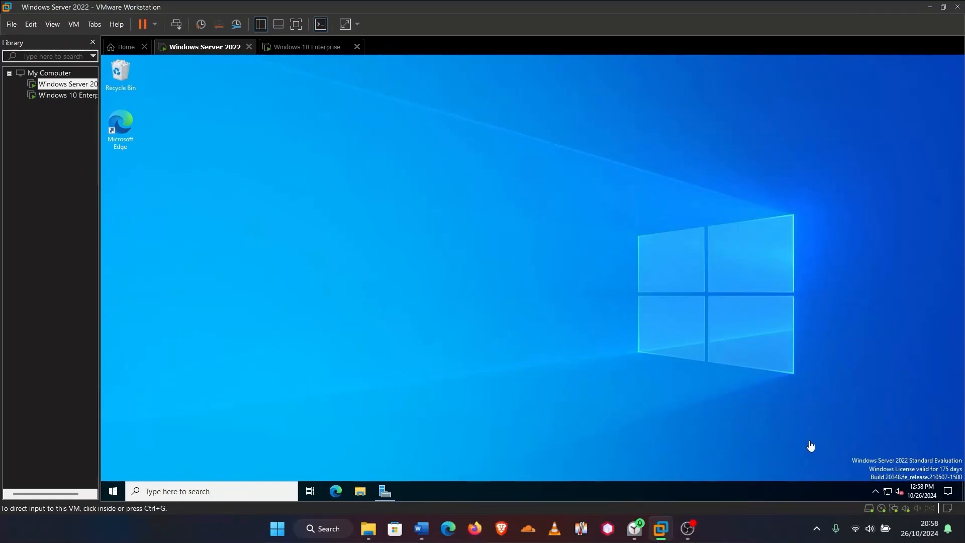
Open Ethernet0's IPv4 properties on the server, select a static address, and move the dialog aside
right_click(888, 491)
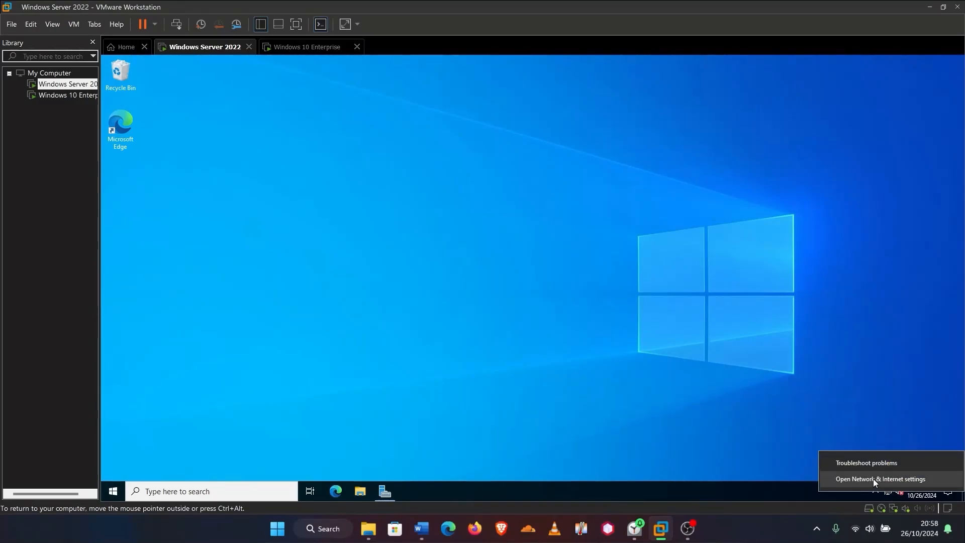
click(873, 478)
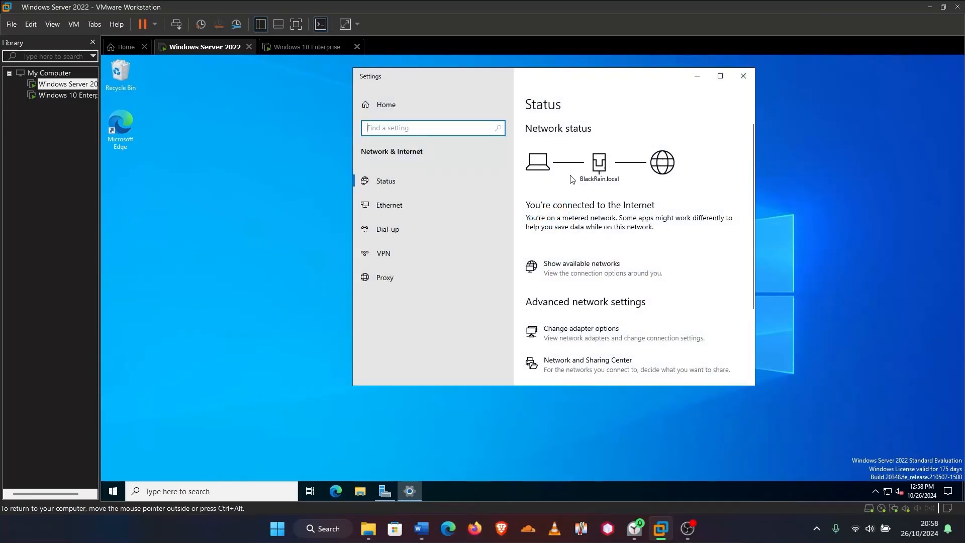
click(562, 336)
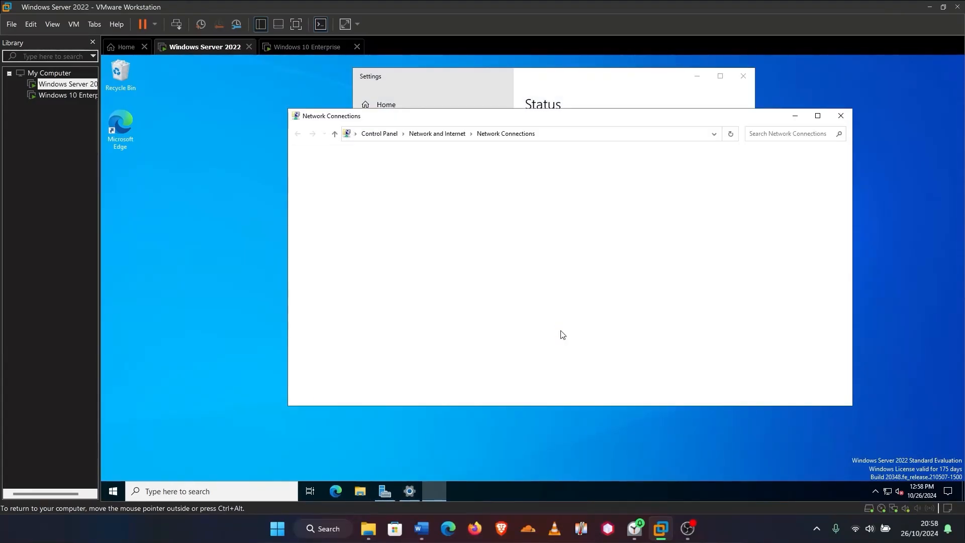
right_click(317, 186)
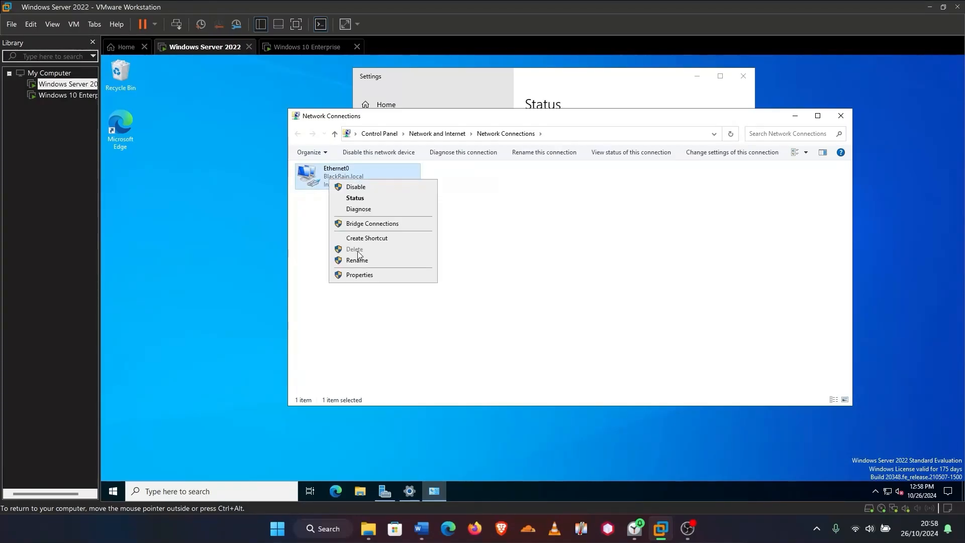
click(355, 276)
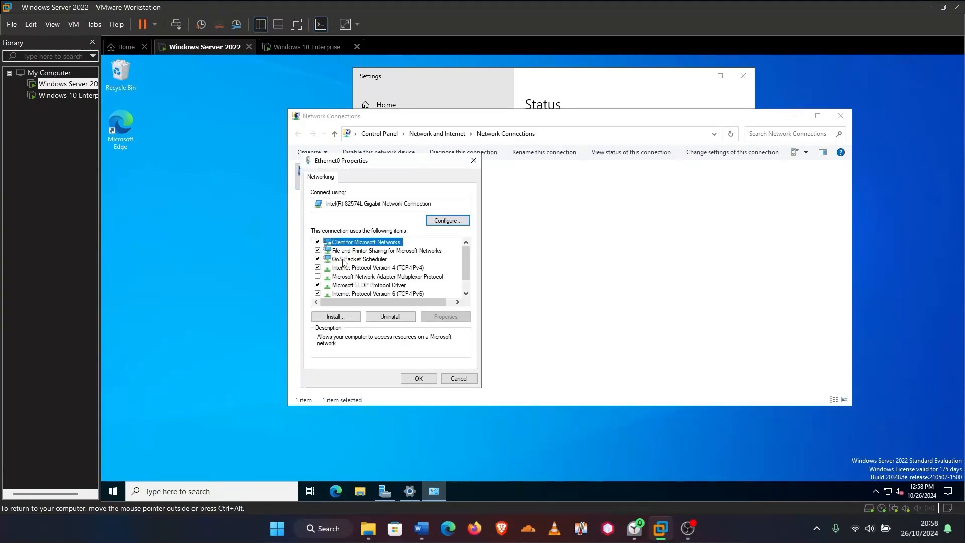
double_click(368, 269)
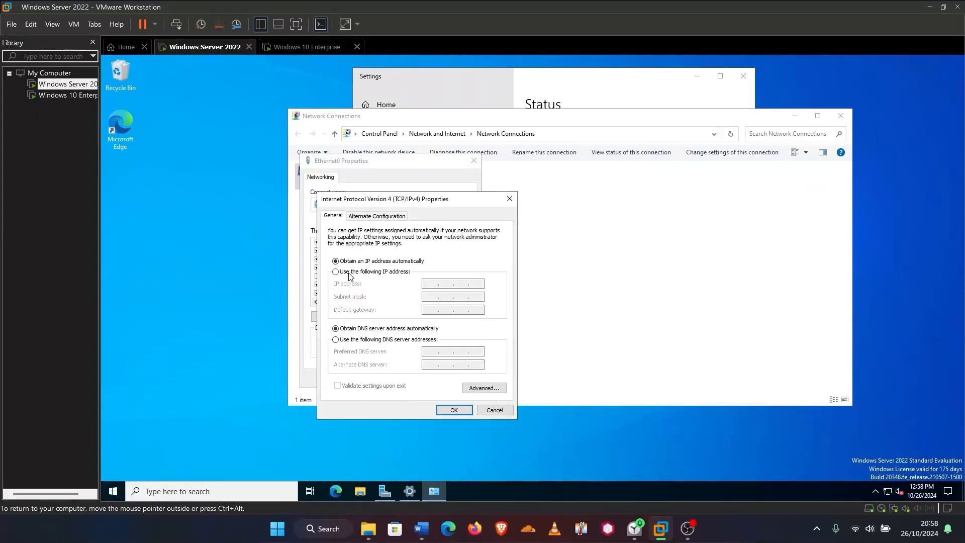
click(335, 272)
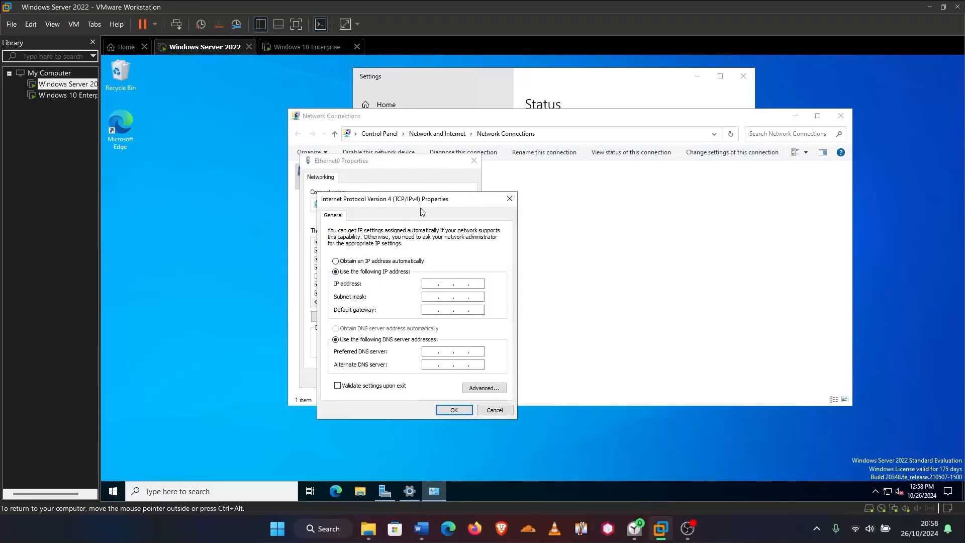
drag(422, 204, 744, 152)
click(199, 490)
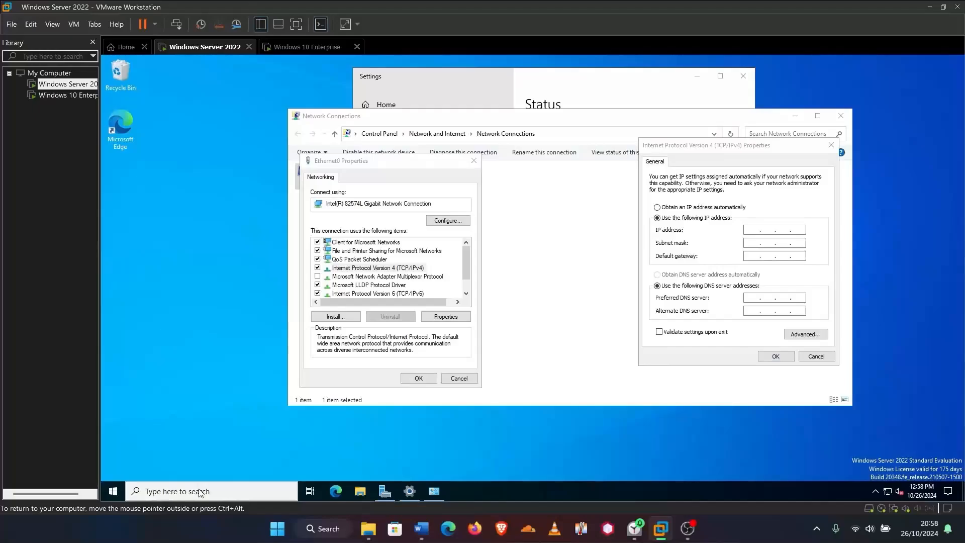
Run ipconfig in Command Prompt to read 192.168.200.139, mask 255.255.255.0, gateway 192.168.200.2
text(cmd)
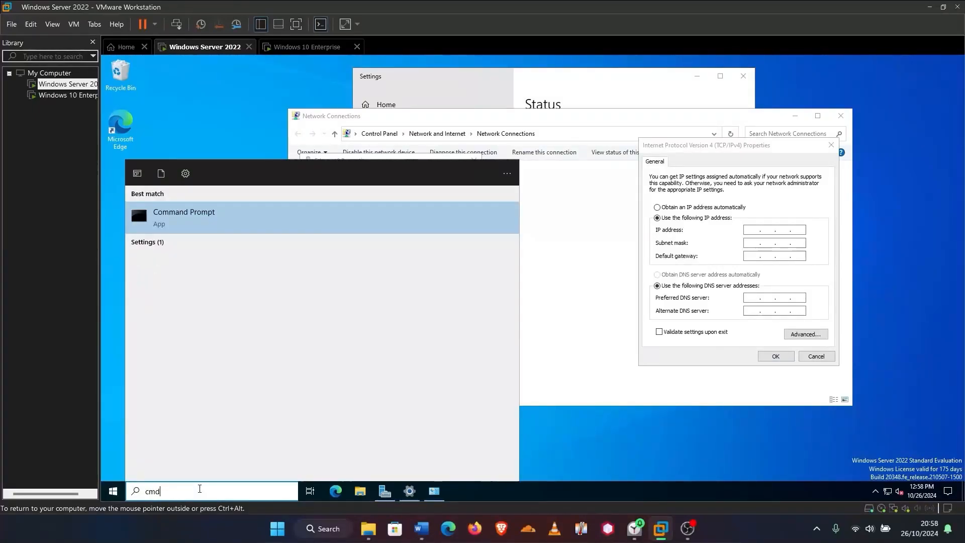
key(Return)
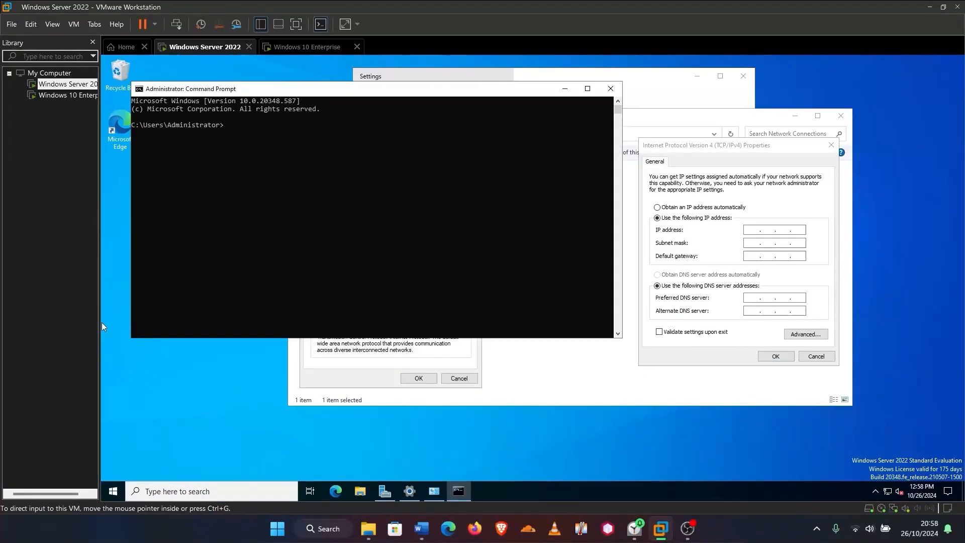
click(253, 127)
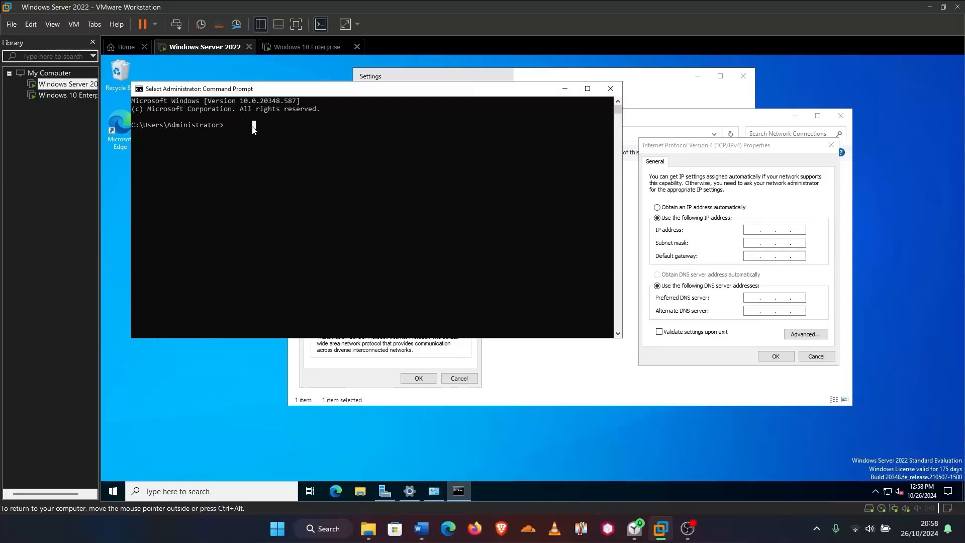
text(ipconfi)
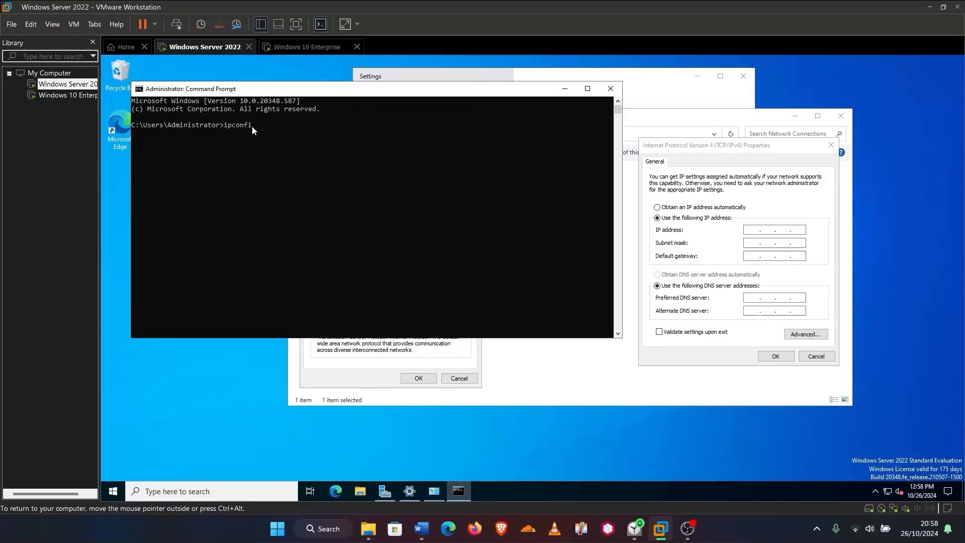
text(g)
key(Return)
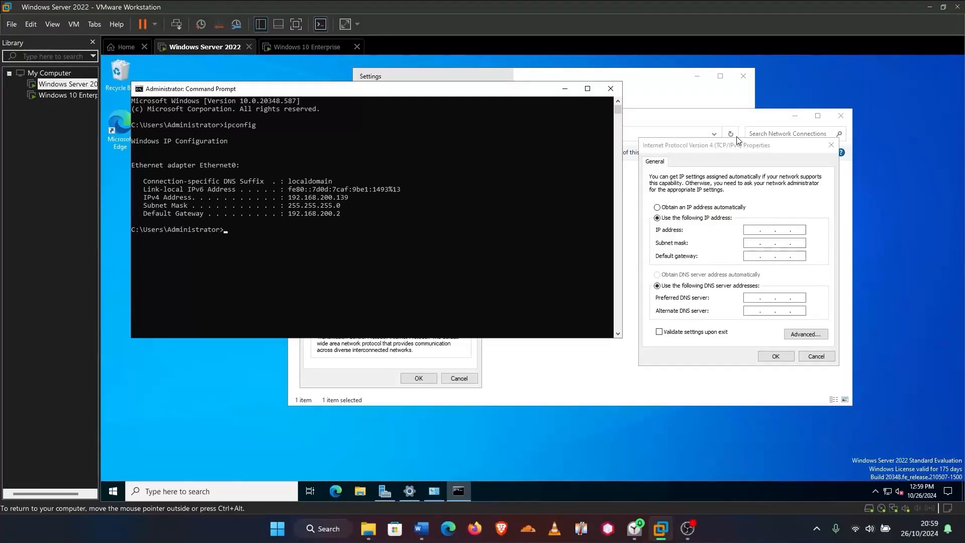
click(714, 122)
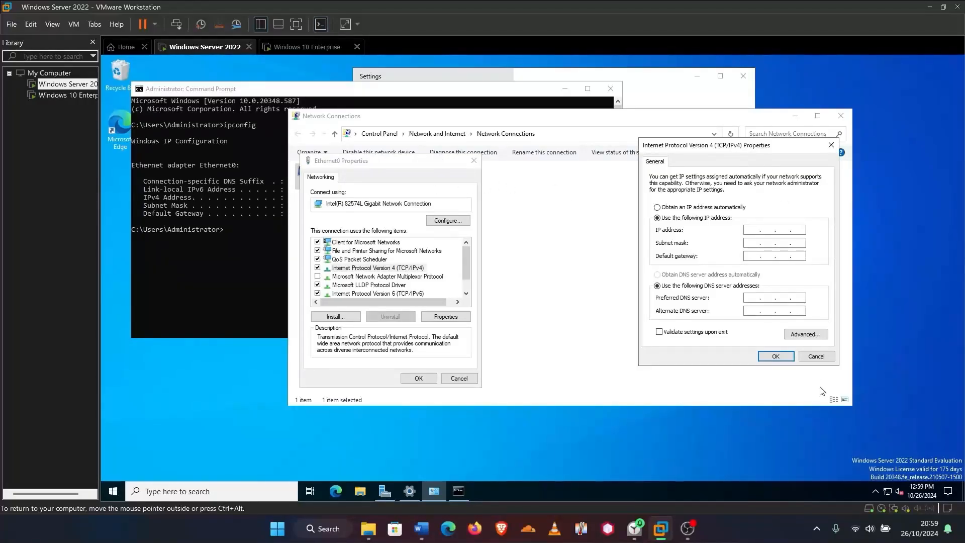
Reopen Ethernet0's IPv4 properties and switch to a manually set IP address
click(815, 357)
drag(441, 162, 725, 219)
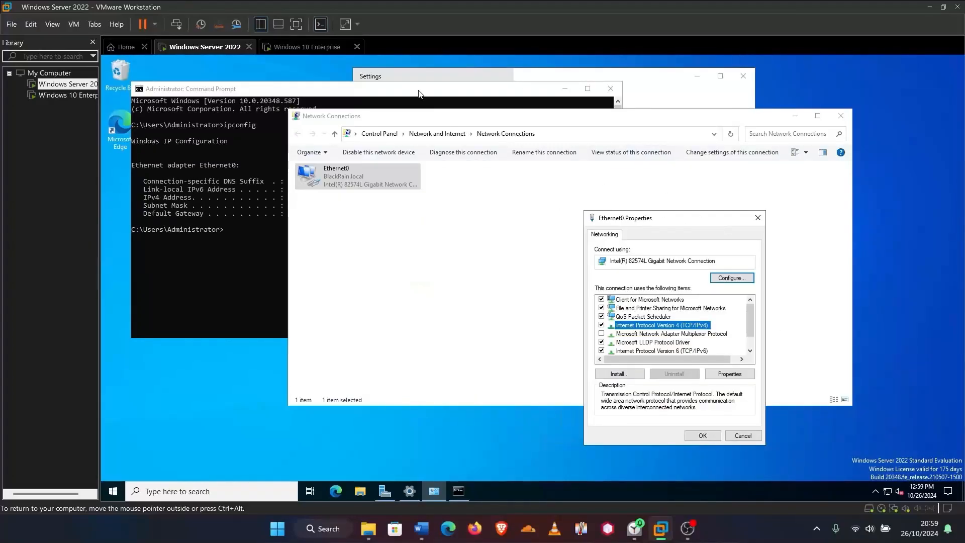
click(757, 219)
drag(402, 119, 683, 111)
right_click(589, 182)
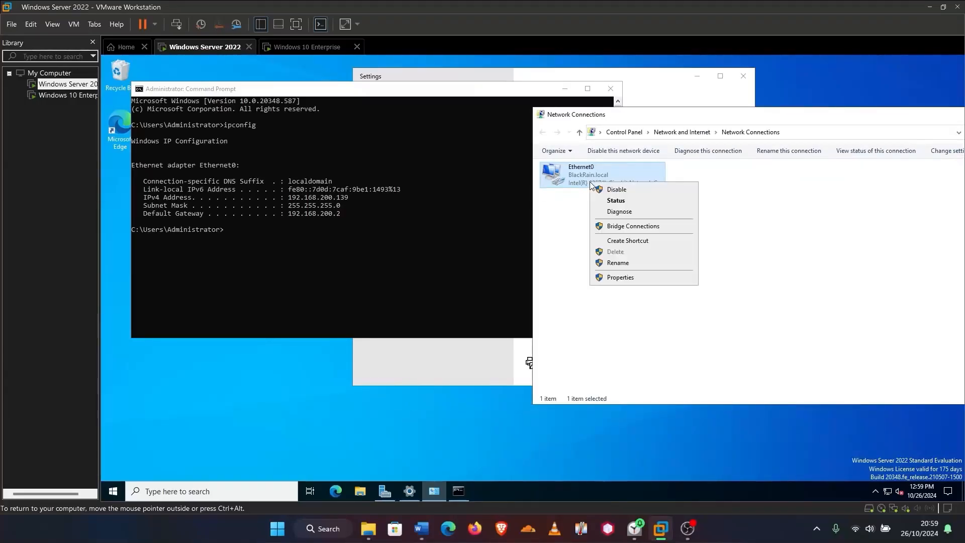
click(635, 277)
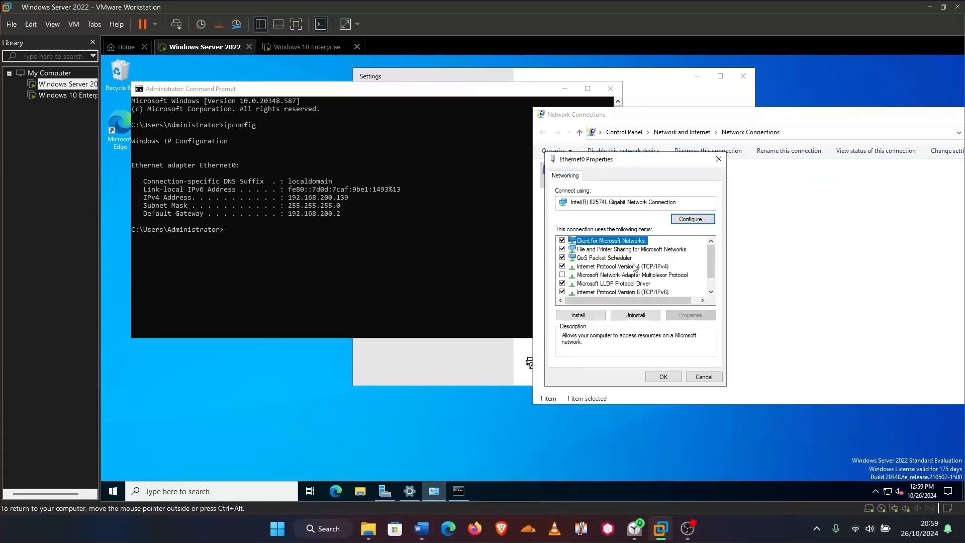
double_click(624, 266)
click(595, 270)
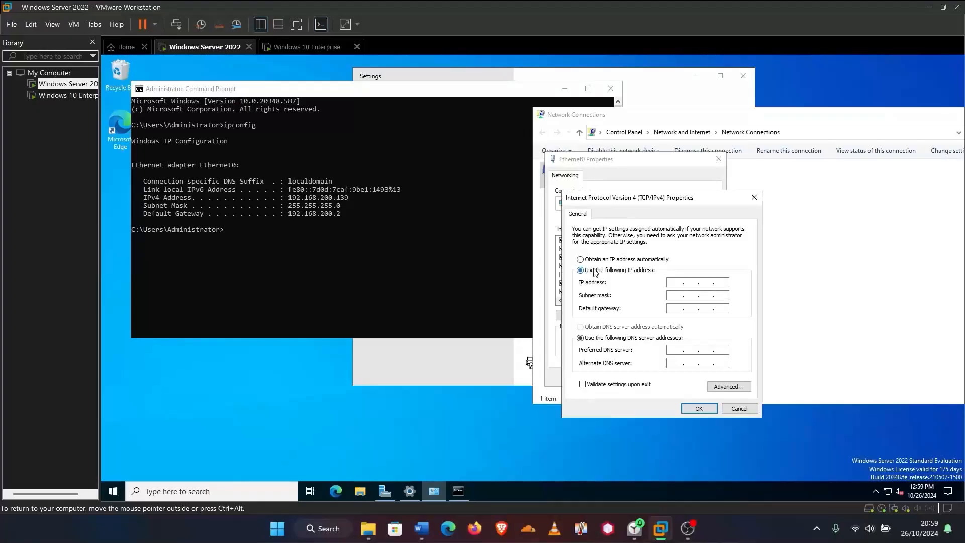
drag(610, 201, 598, 153)
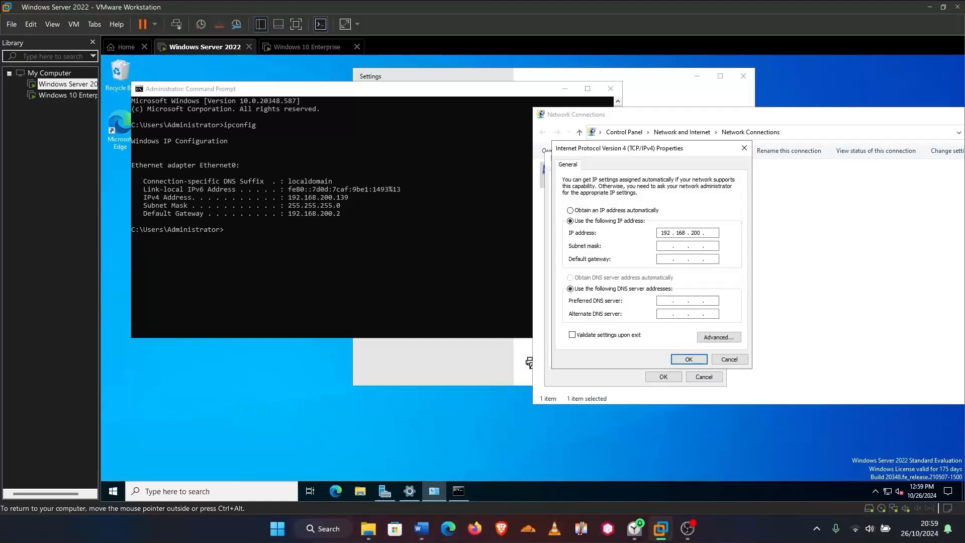
Enter IP 192.168.200.139, mask 255.255.255.0 and gateway 192.168.200.2
text(19)
key(BackSpace)
text(39)
click(661, 246)
click(662, 259)
text(192 . 168 . )
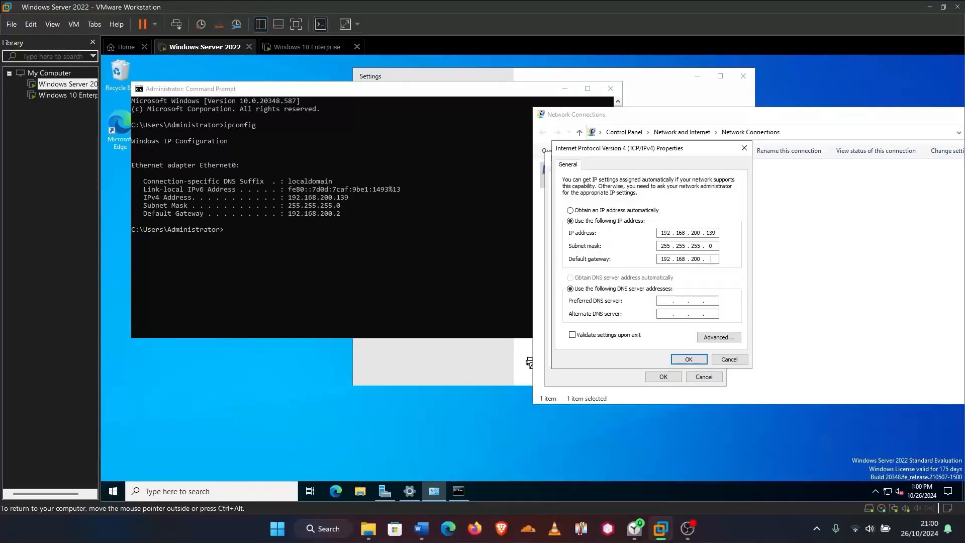
text(200 . )
text(2)
Set DNS 127.0.0.1 with alternate 8.8.8.8 and save the adapter settings
text(127)
click(664, 313)
text(8.8.8.)
click(692, 360)
click(671, 377)
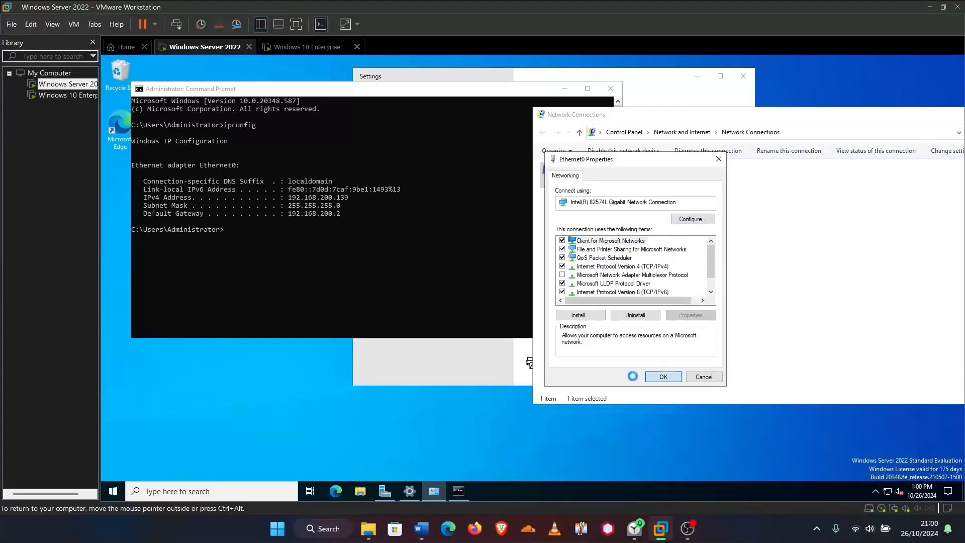
drag(698, 118, 591, 122)
drag(849, 121, 762, 118)
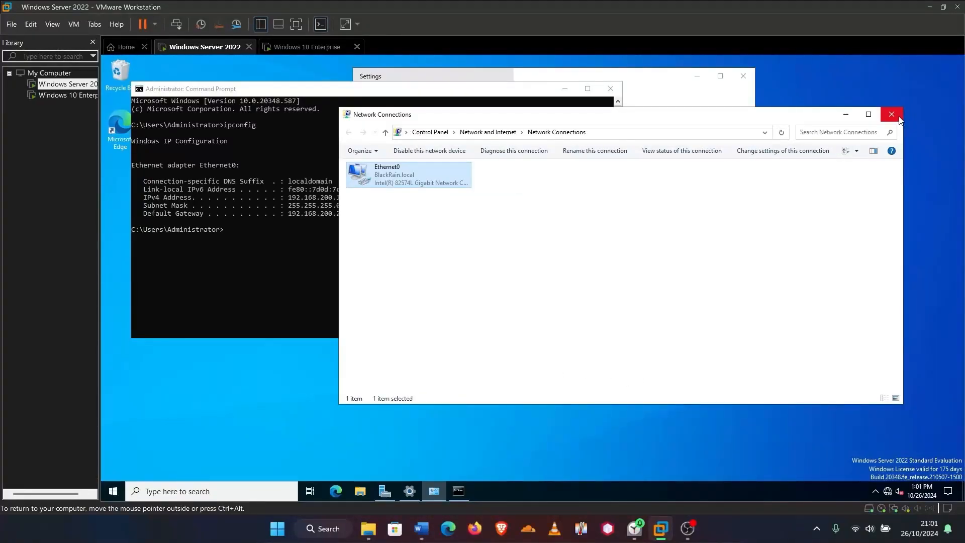
Close Network Connections and rerun ipconfig, then ipconfig /all, in the server's Command Prompt
click(898, 117)
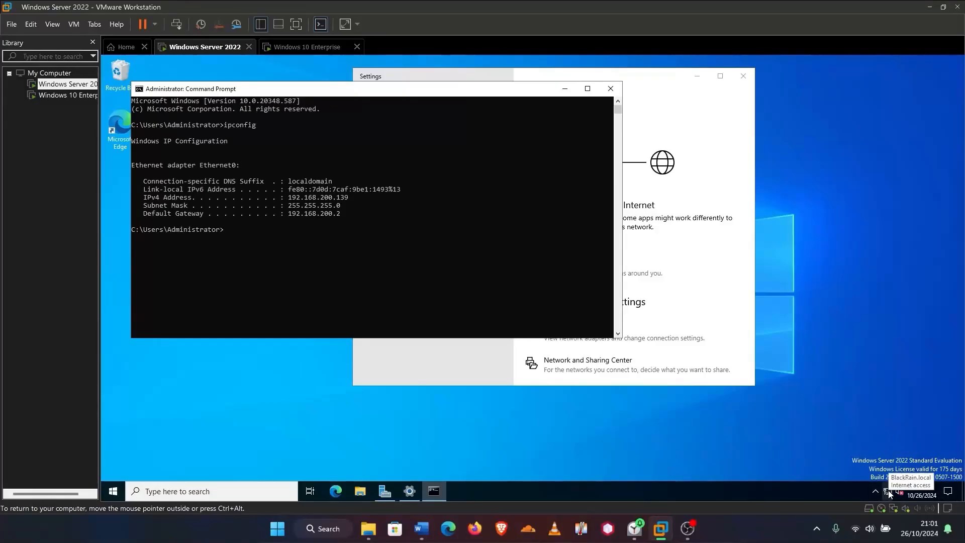
click(242, 232)
text(ipconfig)
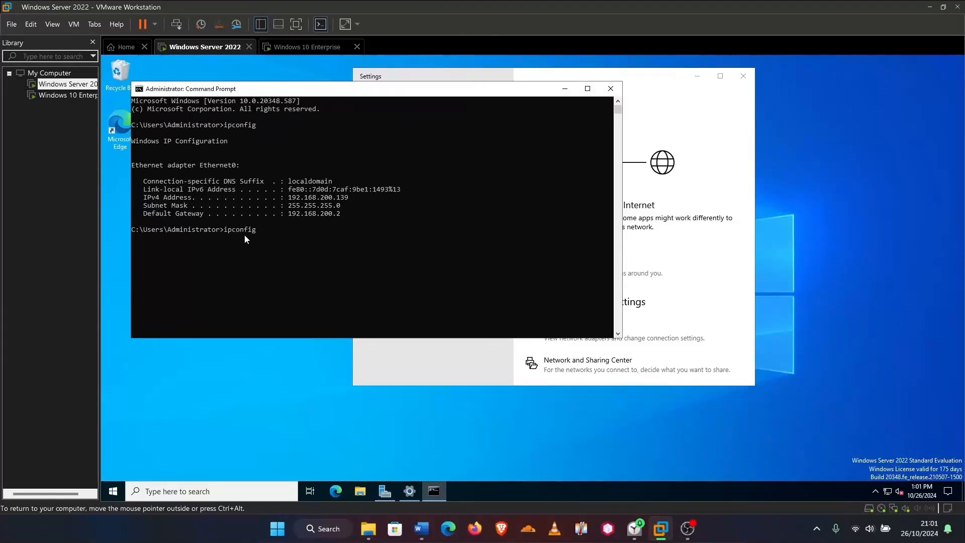
key(Return)
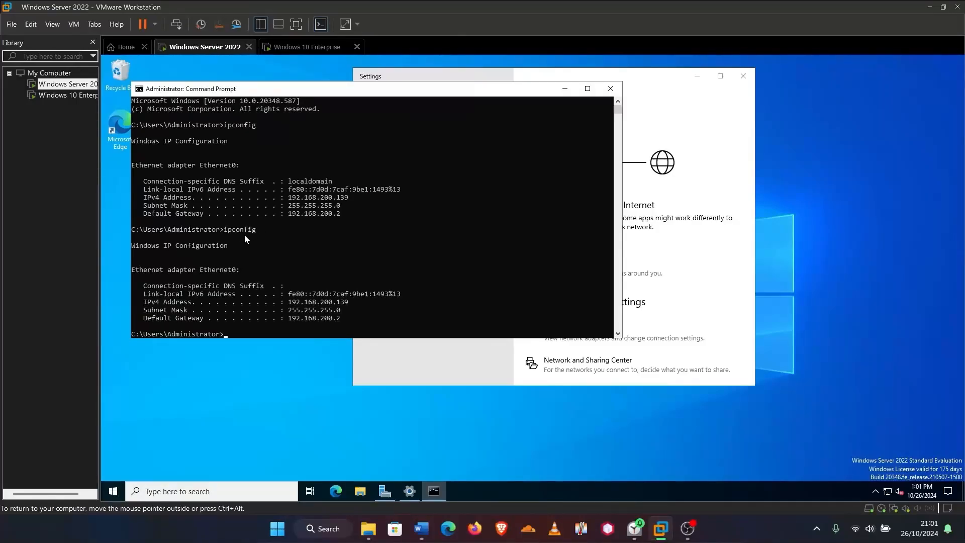
scroll(268, 255, down, 2)
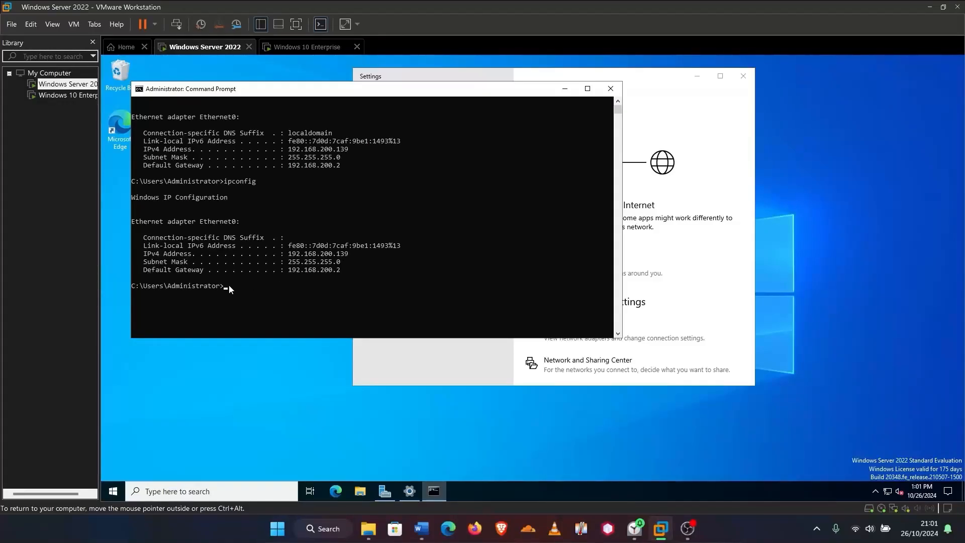
text(ipconfig /al)
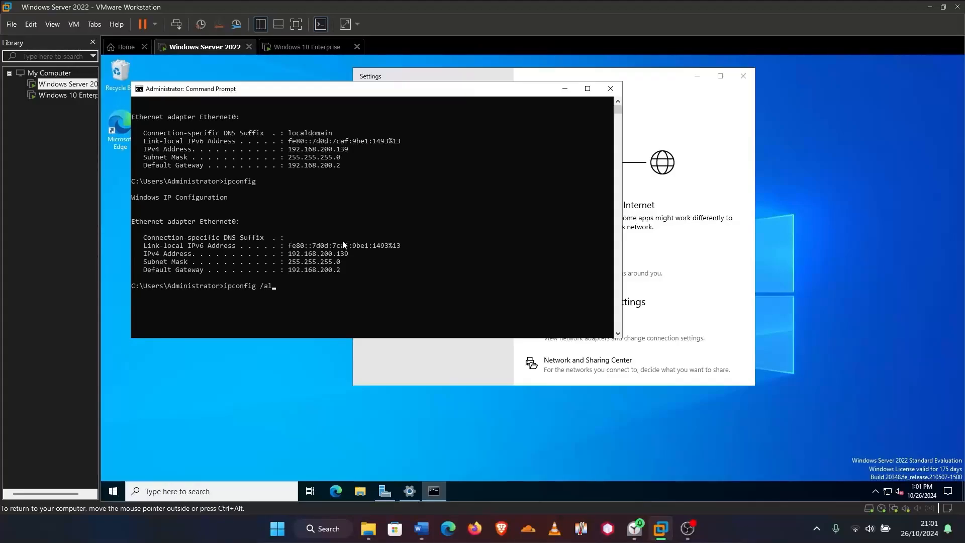
text(l)
key(Return)
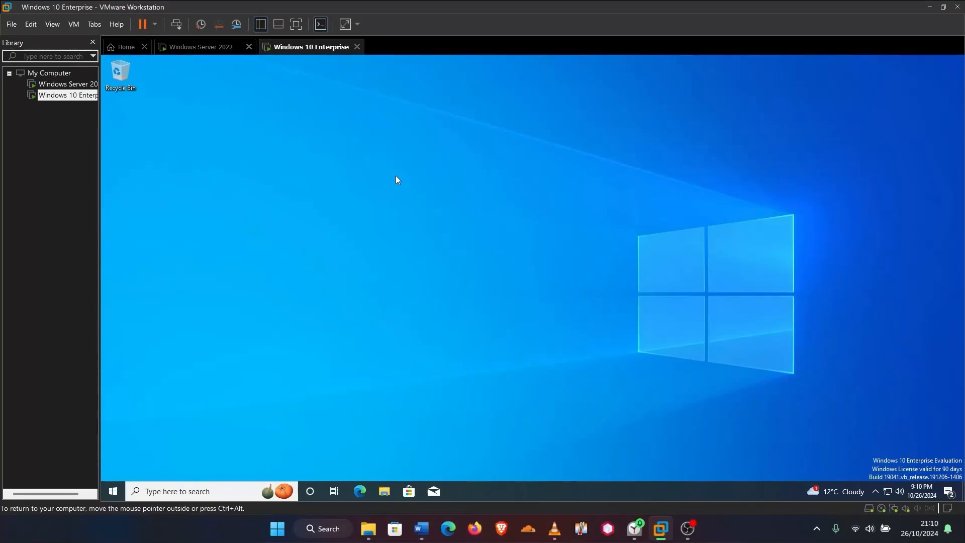
Open Ethernet0's Internet Protocol Version 4 (TCP/IPv4) properties through Network & Internet settings
right_click(885, 491)
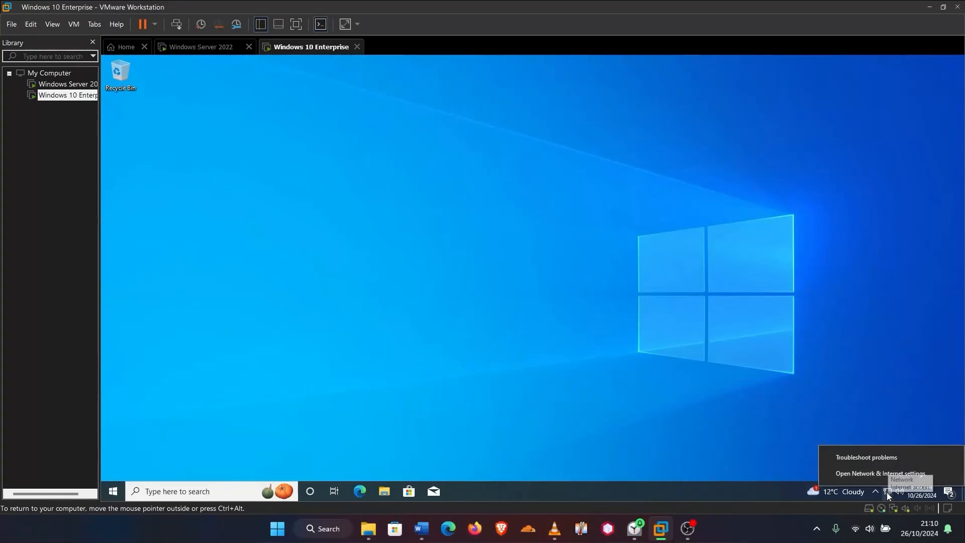
click(879, 476)
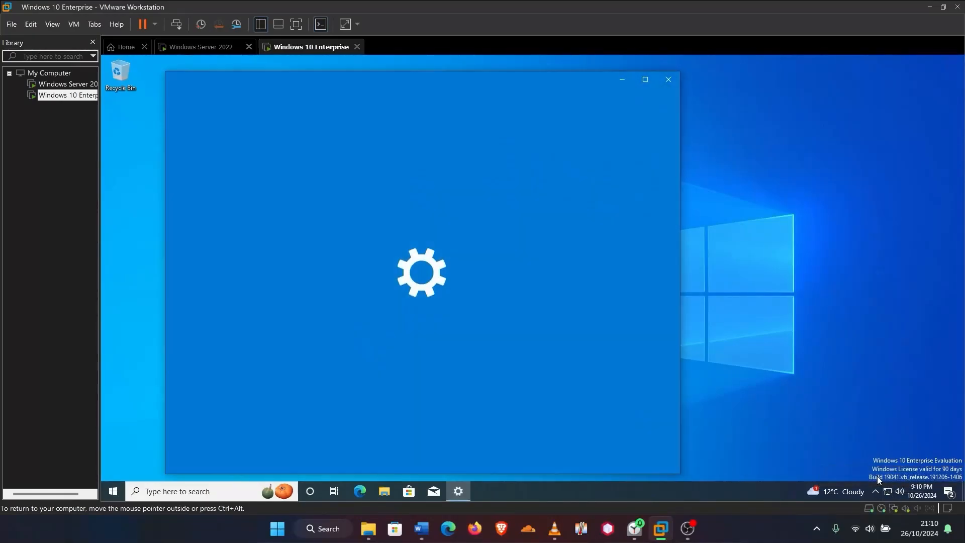
scroll(407, 354, down, 2)
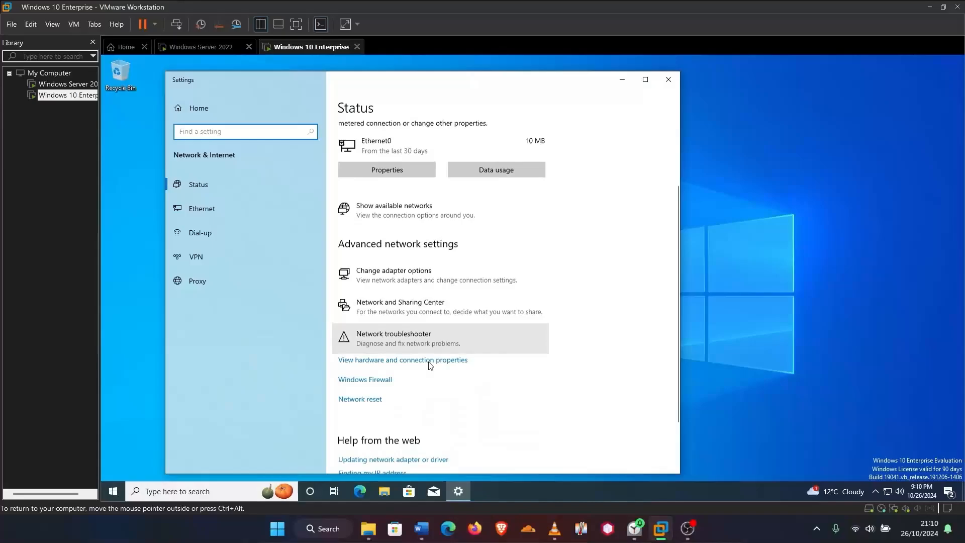
click(403, 262)
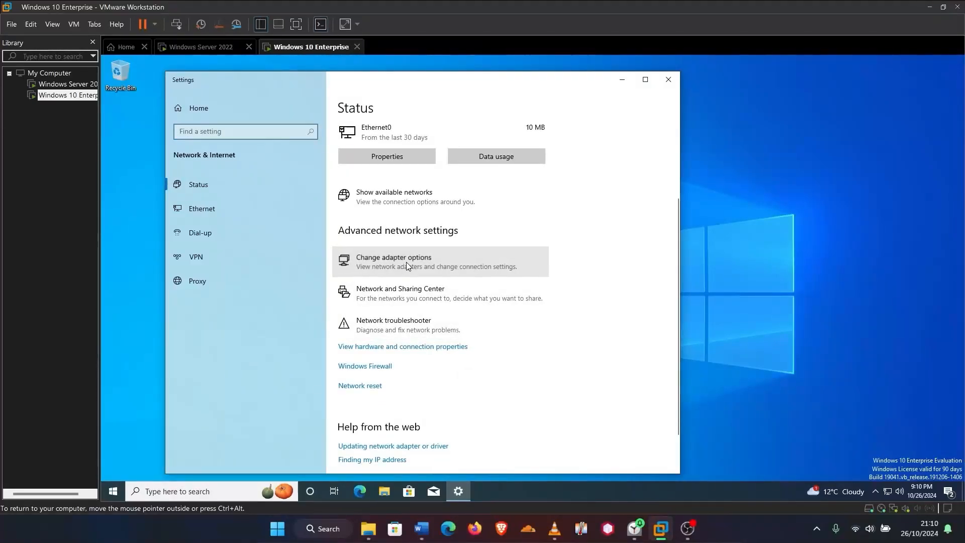
right_click(294, 190)
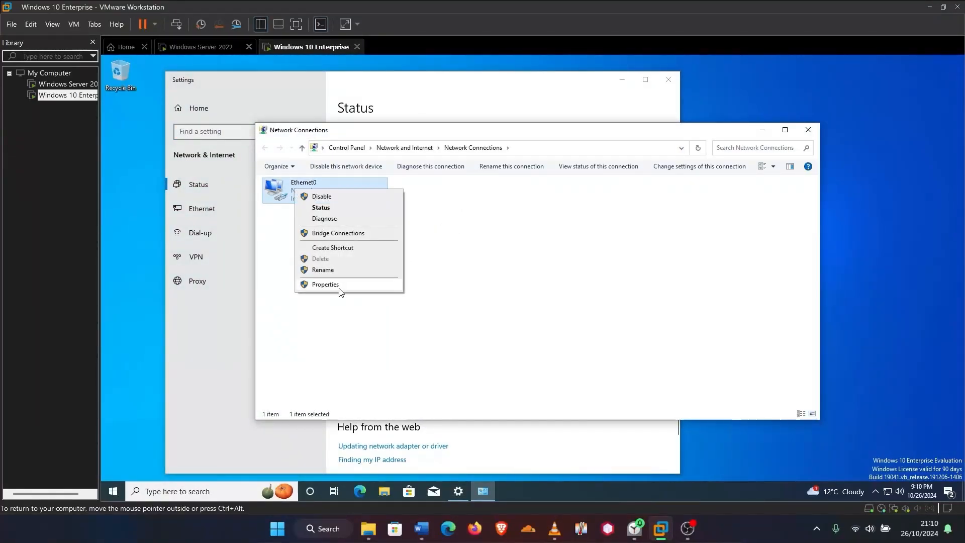
click(335, 283)
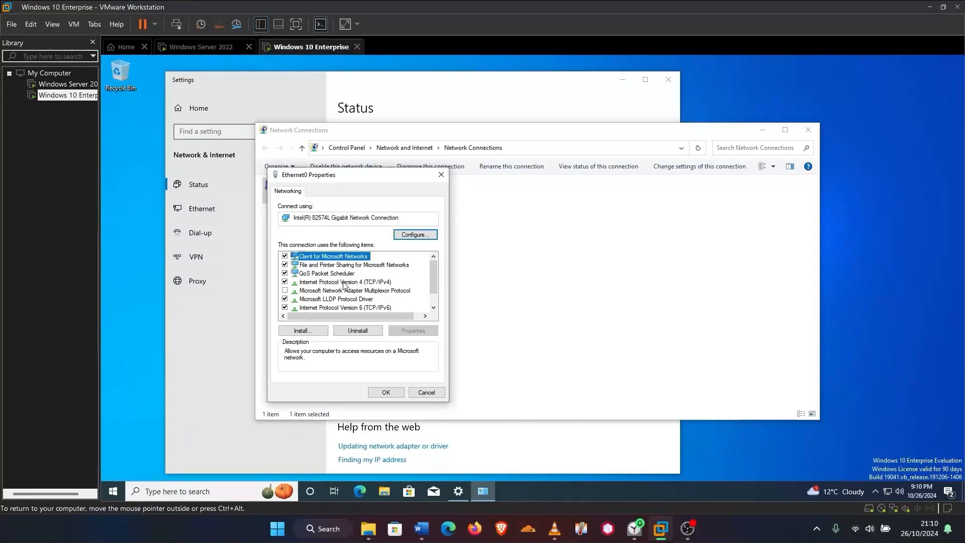
double_click(344, 282)
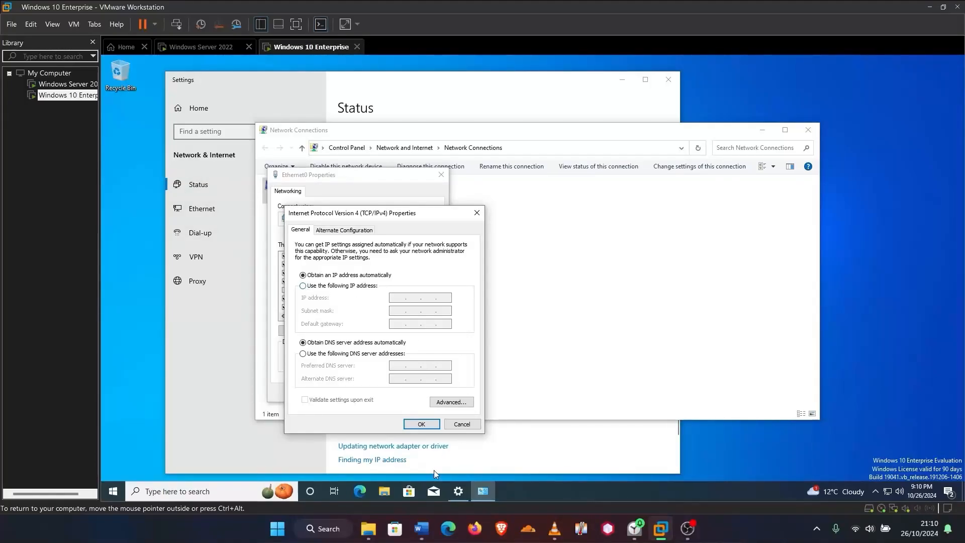
Set Ethernet0's preferred DNS to 192.168.200.139 and alternate DNS to 8.8.8.8, and save
click(201, 47)
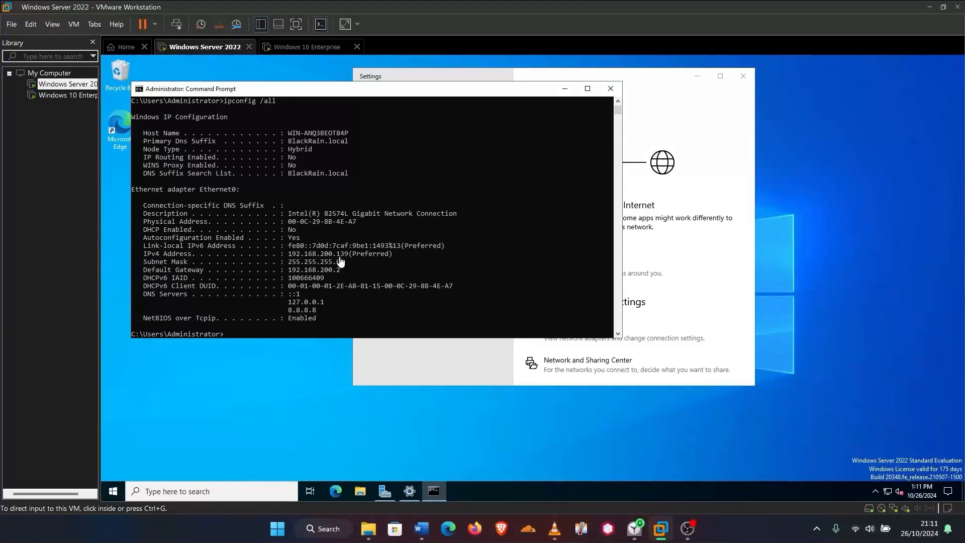
click(304, 50)
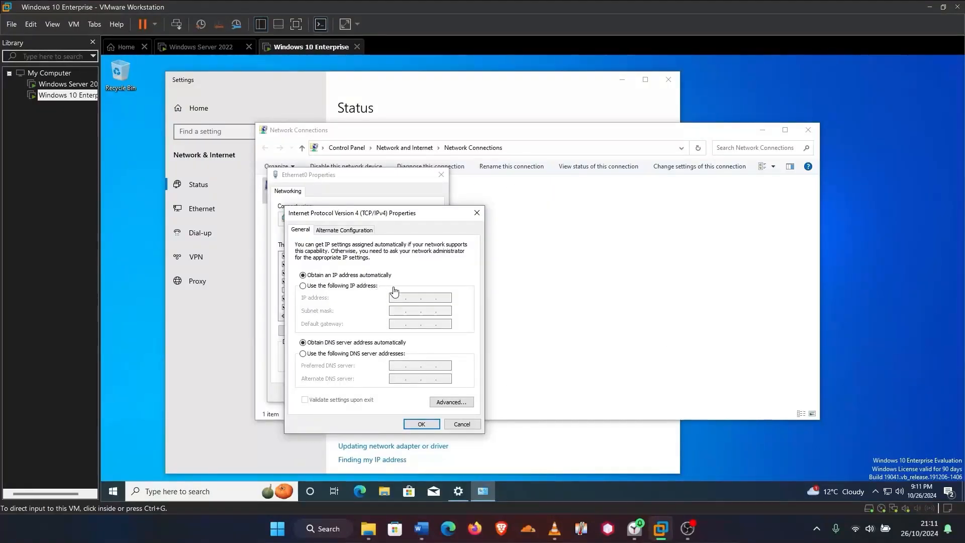
click(303, 353)
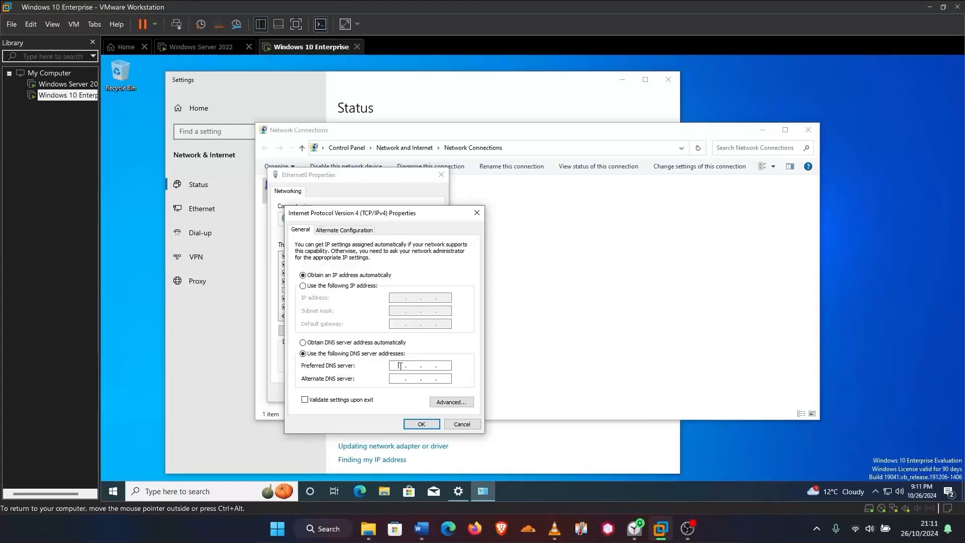
text(8.200.)
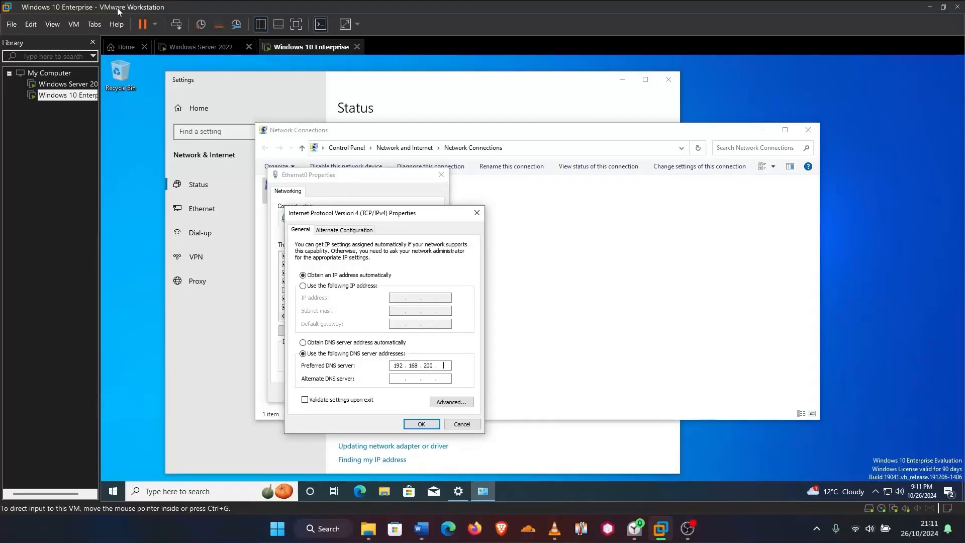
click(214, 48)
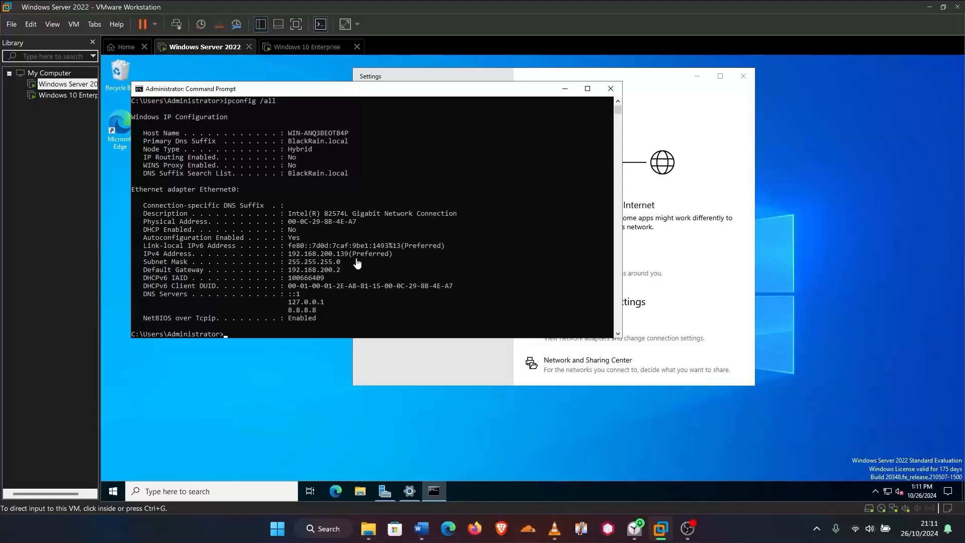
click(306, 47)
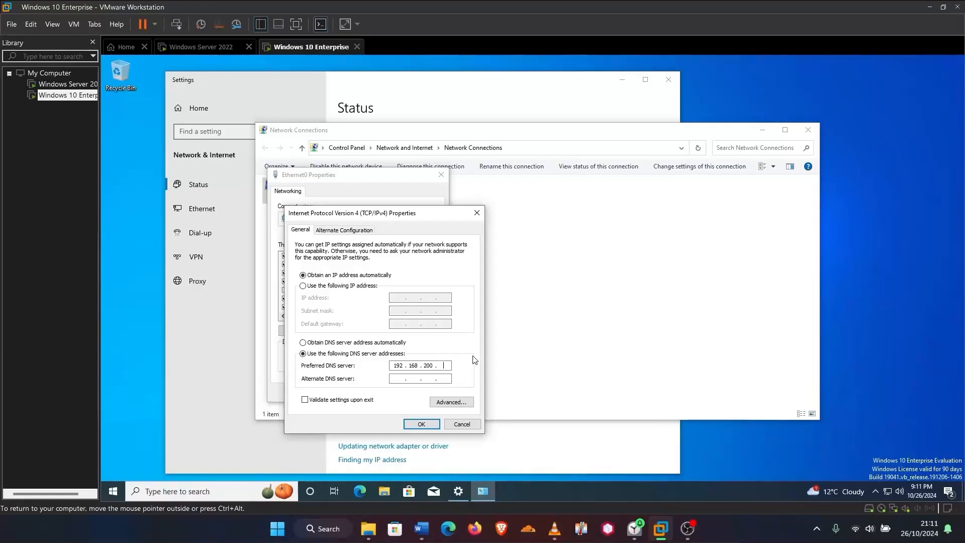
text(1)
text(8 . 8 . 8 . 8)
click(421, 424)
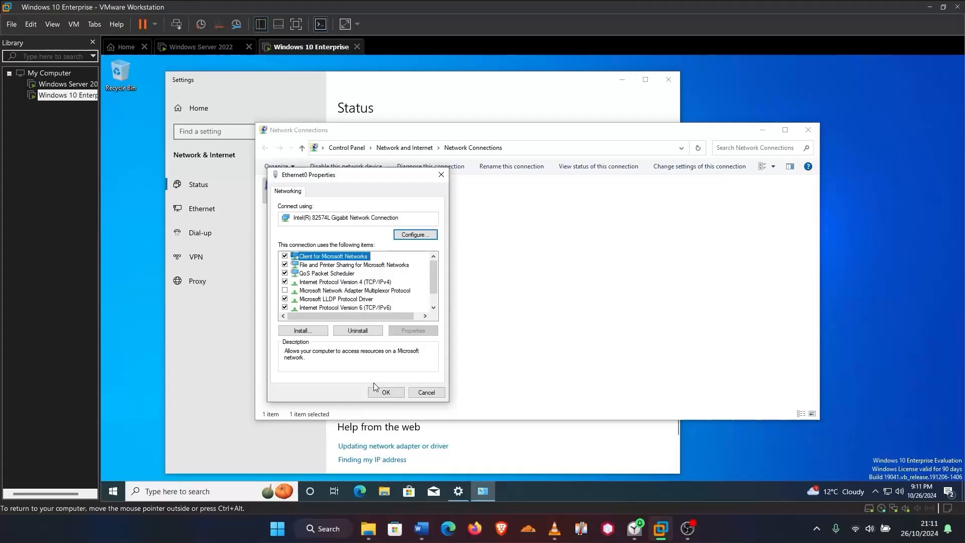
click(386, 392)
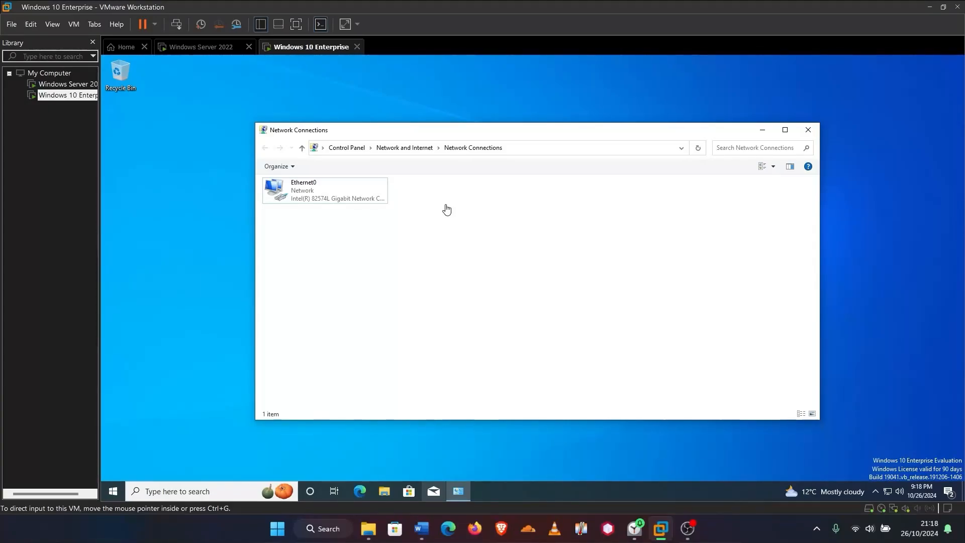
Launch Command Prompt and run ping 192.168.200.139 and nslookup blackrain.local
click(179, 487)
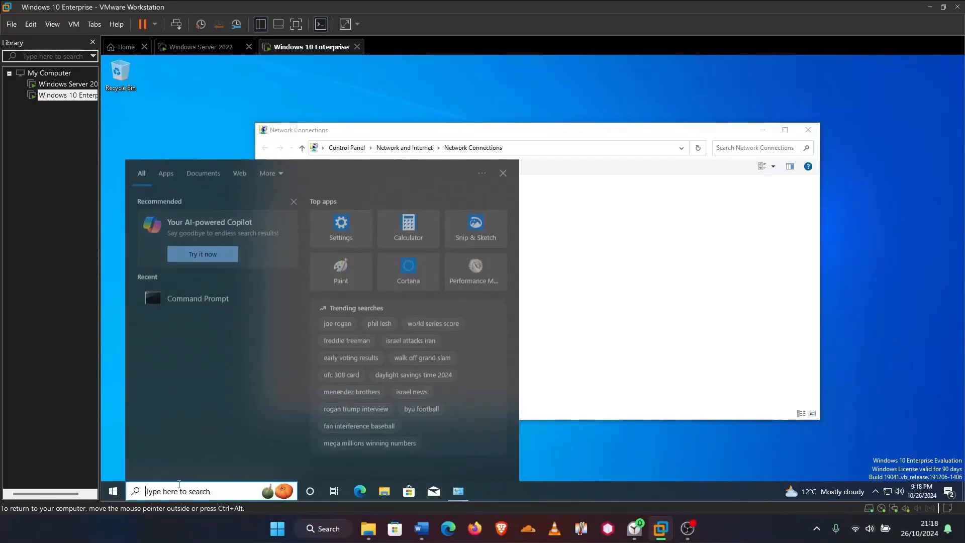
text(cmd)
key(Return)
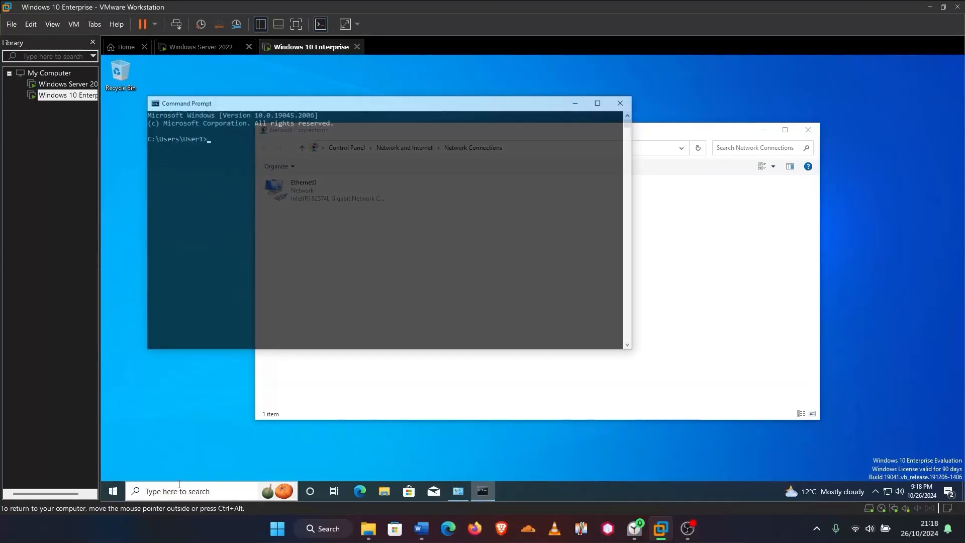
text(ping)
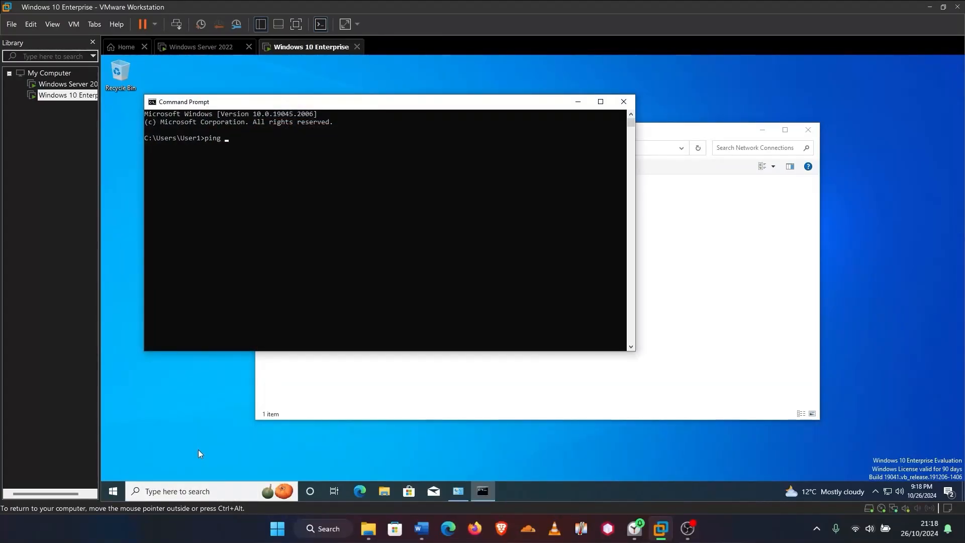
text( 192.168.200.139)
key(Return)
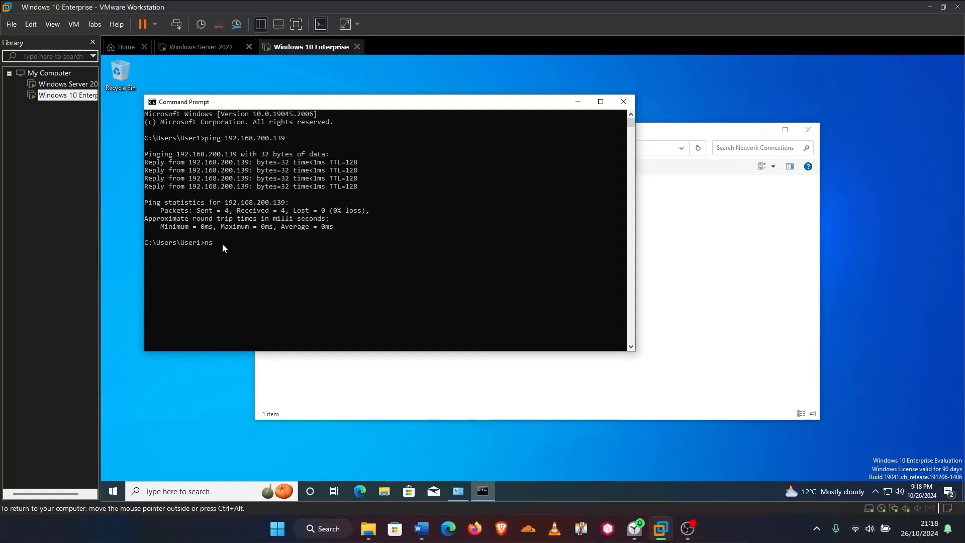
text(lookup blackrain.local)
key(Return)
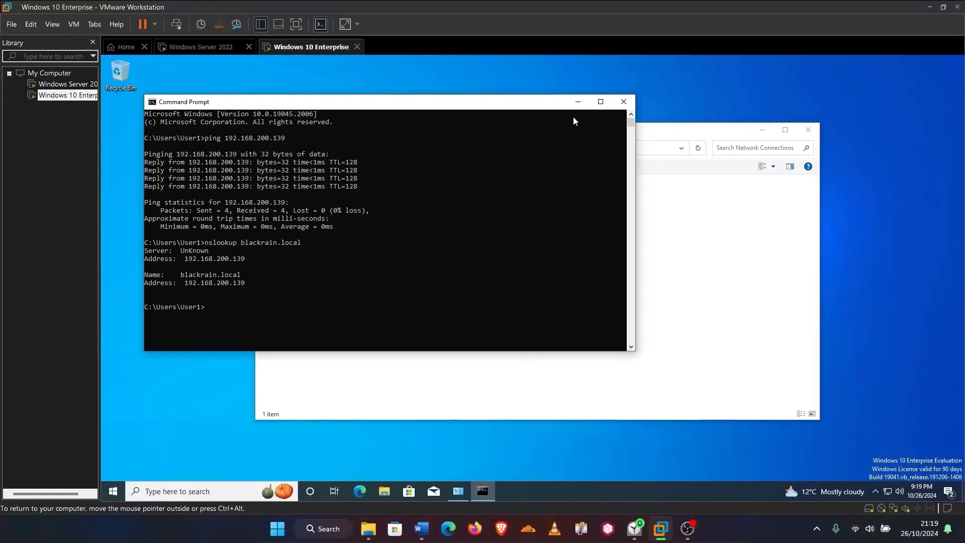
Open the computer name Change dialog through System settings' advanced rename option
right_click(113, 494)
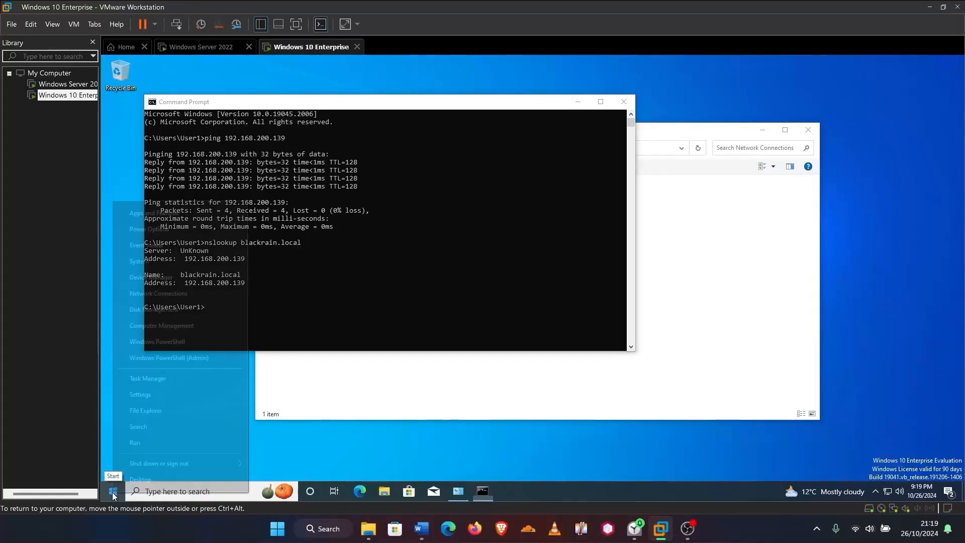
click(141, 259)
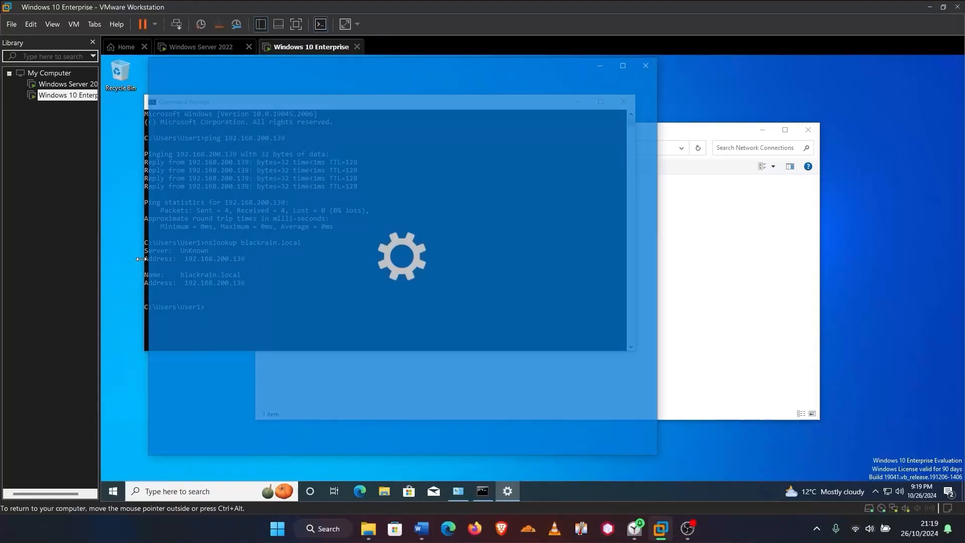
scroll(394, 317, down, 8)
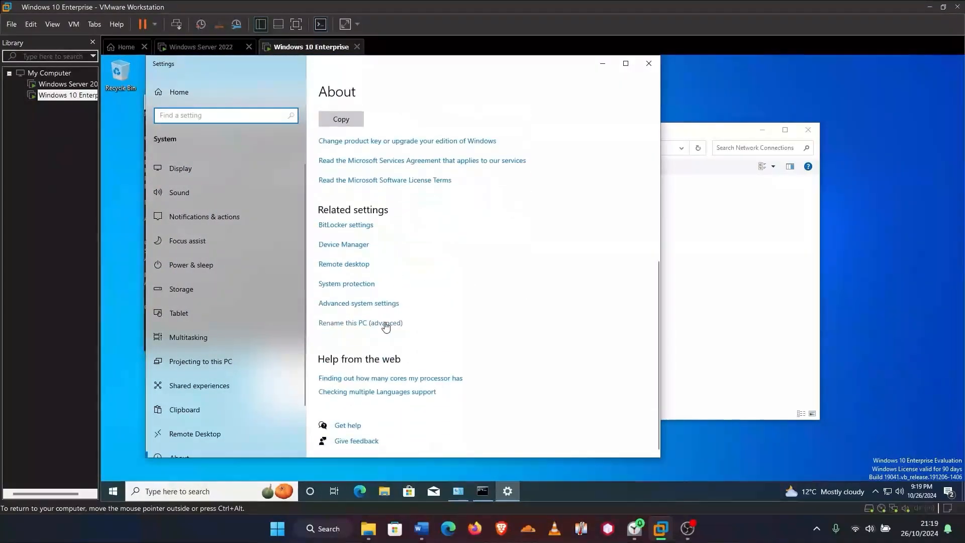
click(358, 325)
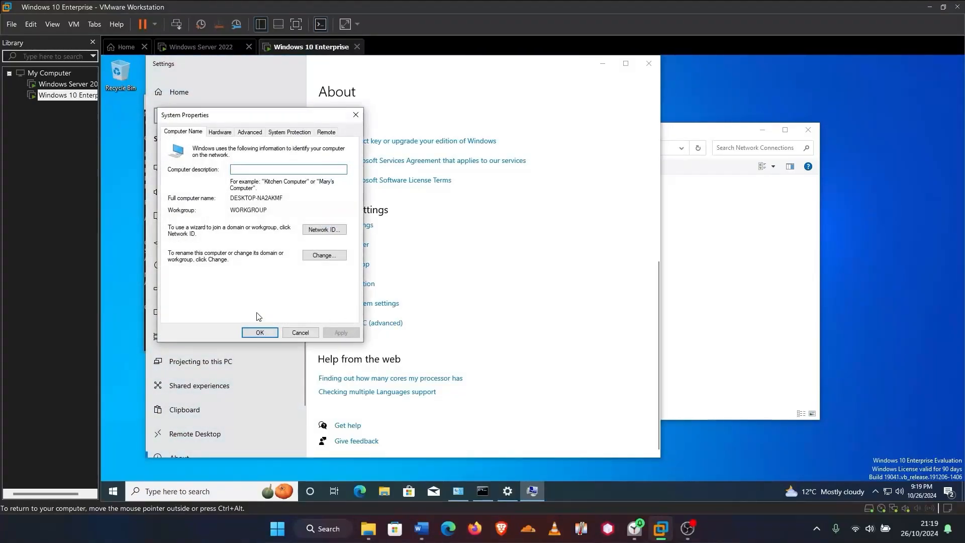
click(332, 259)
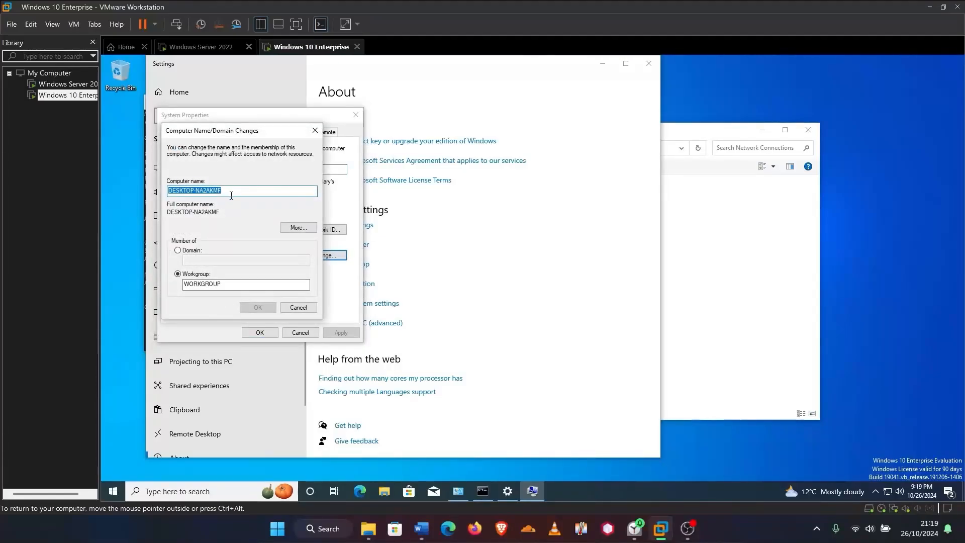
Replace the computer name with Comp01 and set Domain membership to blackrain.local
click(233, 190)
double_click(232, 190)
text(Comp01)
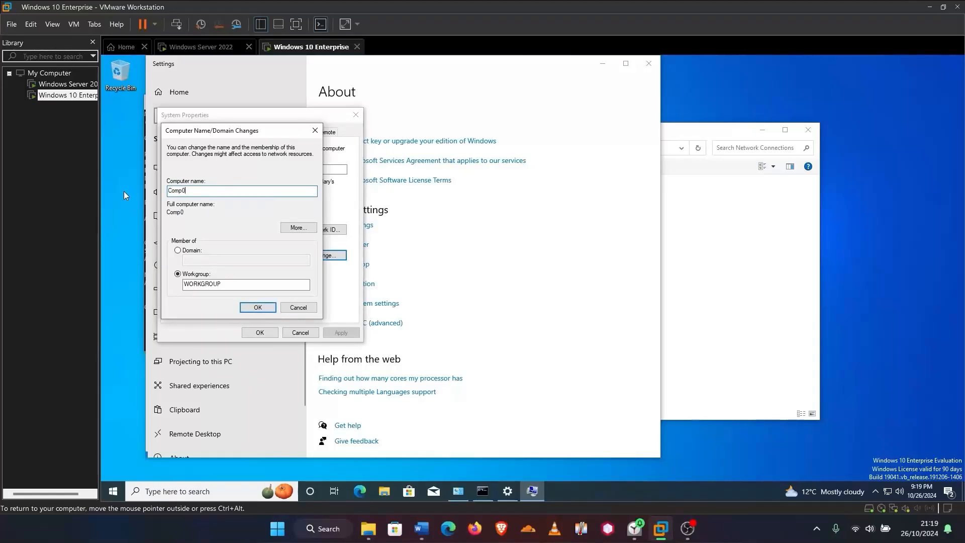
click(178, 251)
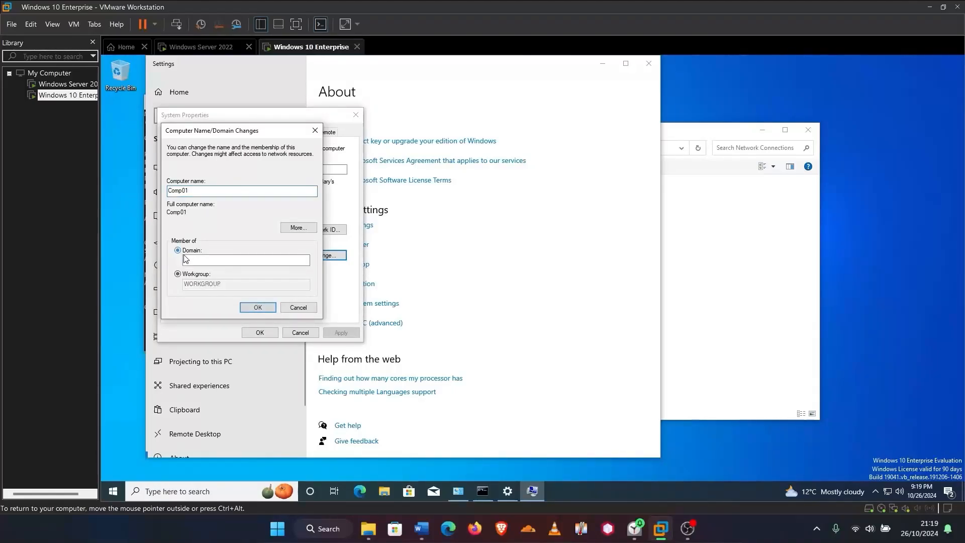
text(blackrai)
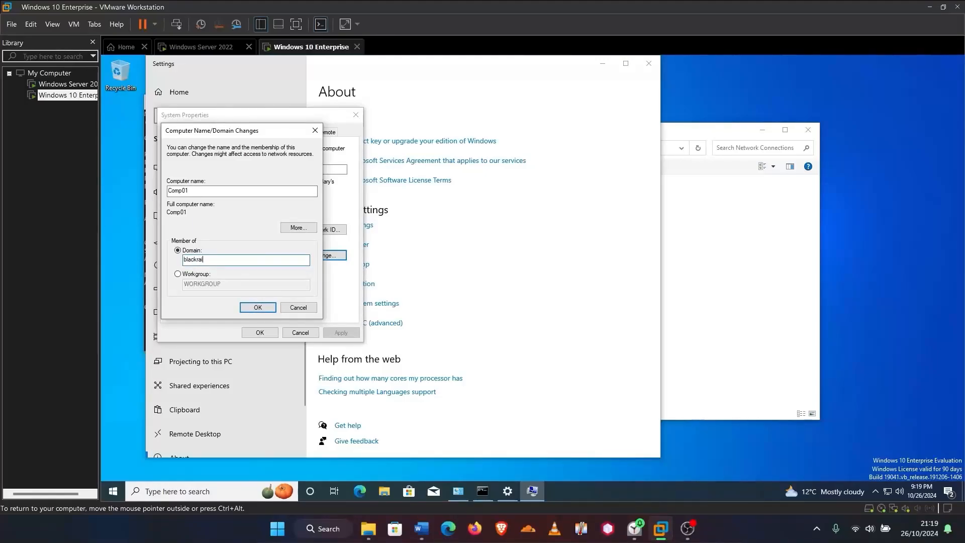
text(n.local)
Submit the domain join and authenticate with the Administrator username and its password
click(249, 308)
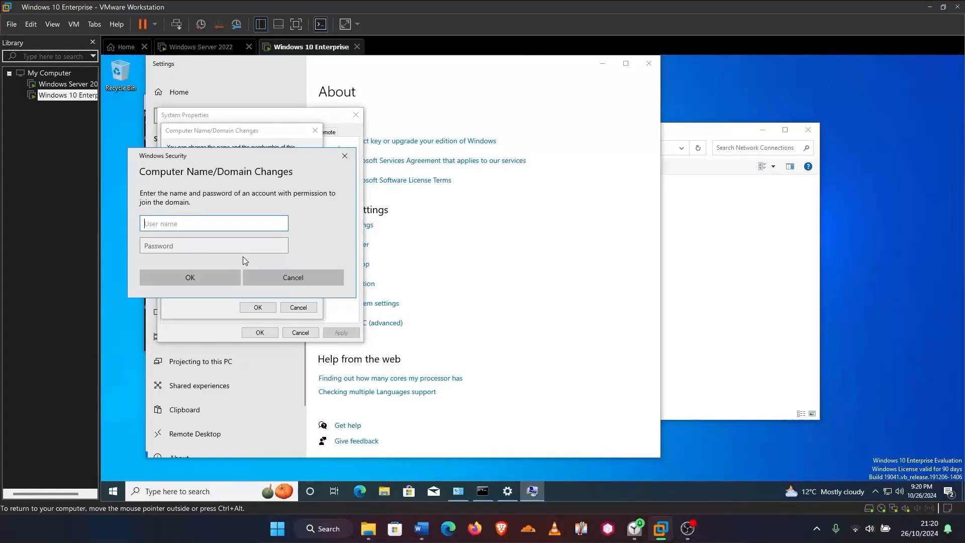
text(administrator)
click(217, 250)
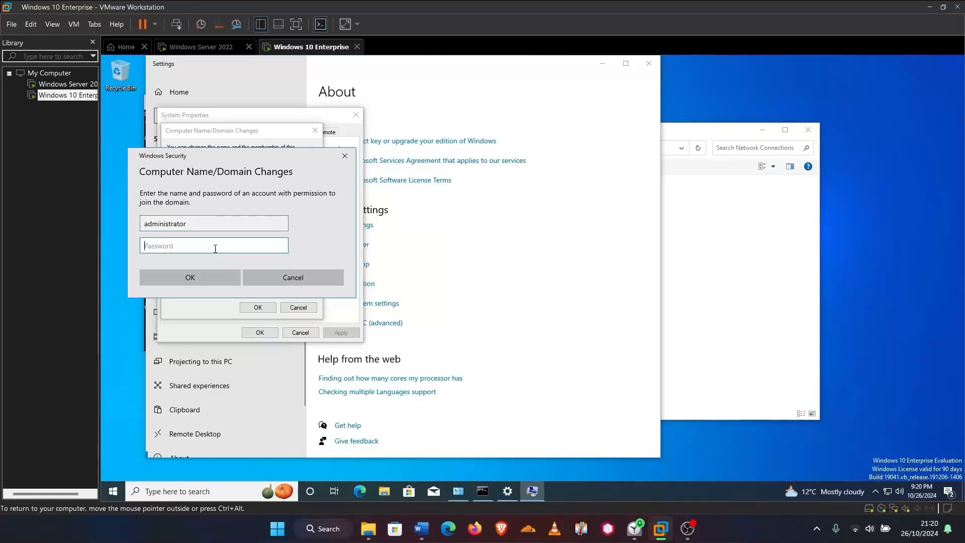
text(****)
key(BackSpace)
key(BackSpace)
key(BackSpace)
key(BackSpace)
text(*********)
click(203, 280)
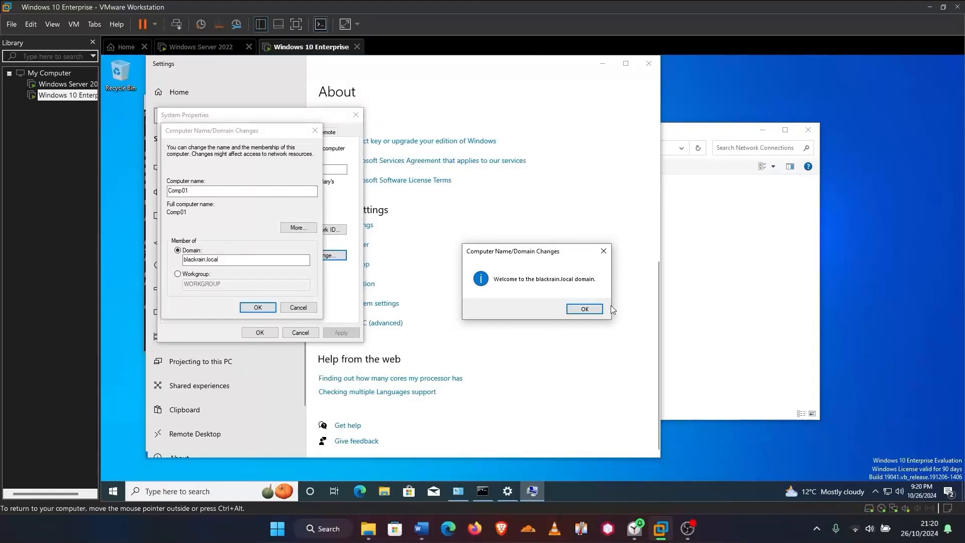
Acknowledge the blackrain.local welcome and restart notices, then restart the VM now
click(583, 309)
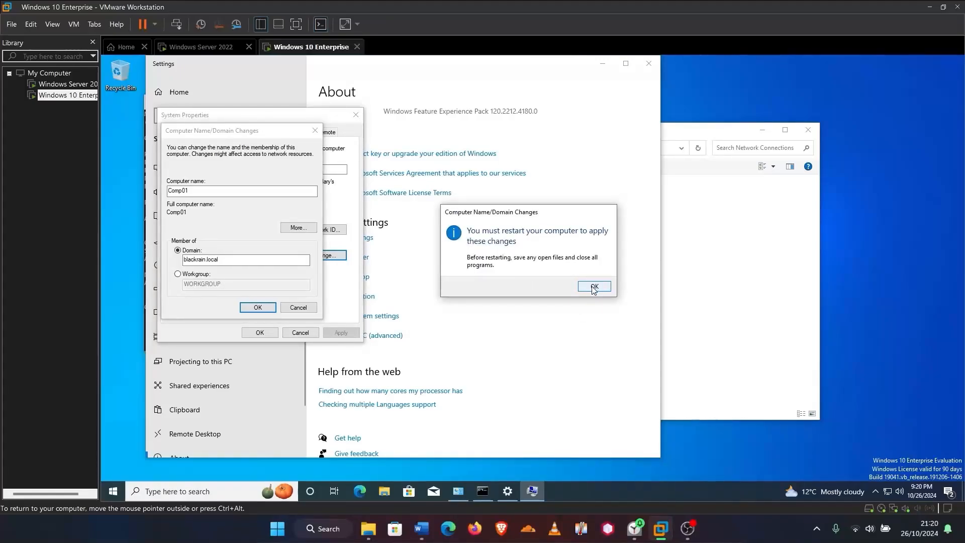
click(593, 287)
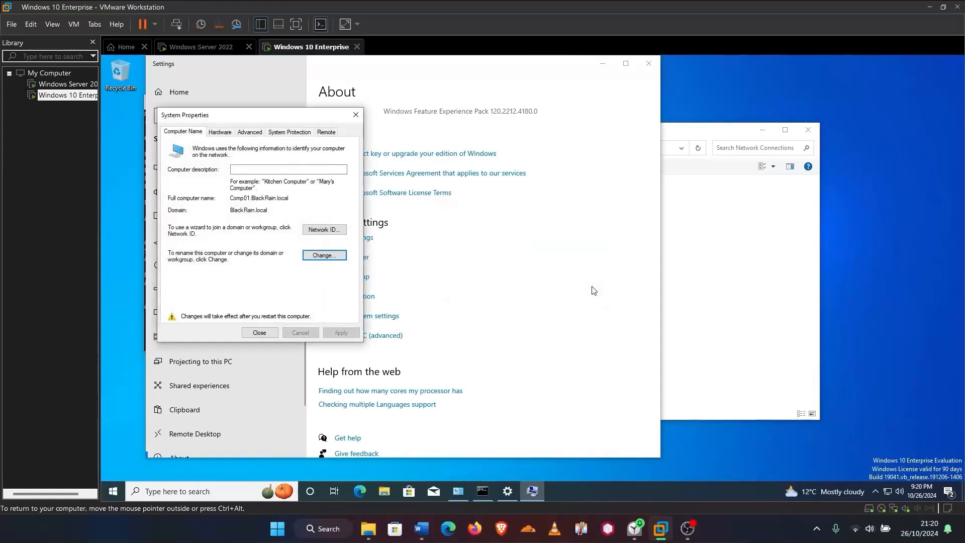
click(259, 332)
click(537, 283)
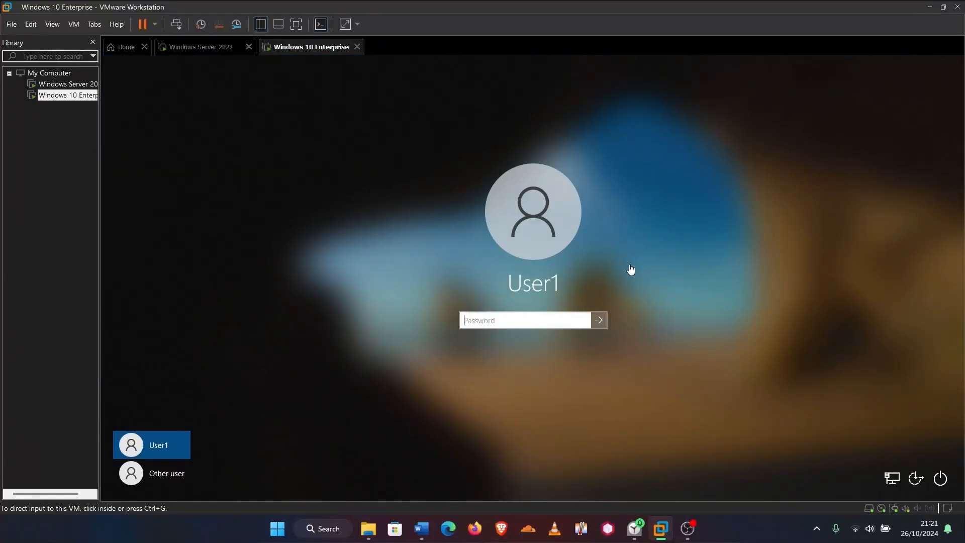
Sign in under Other user with the domain account's username and password
click(555, 279)
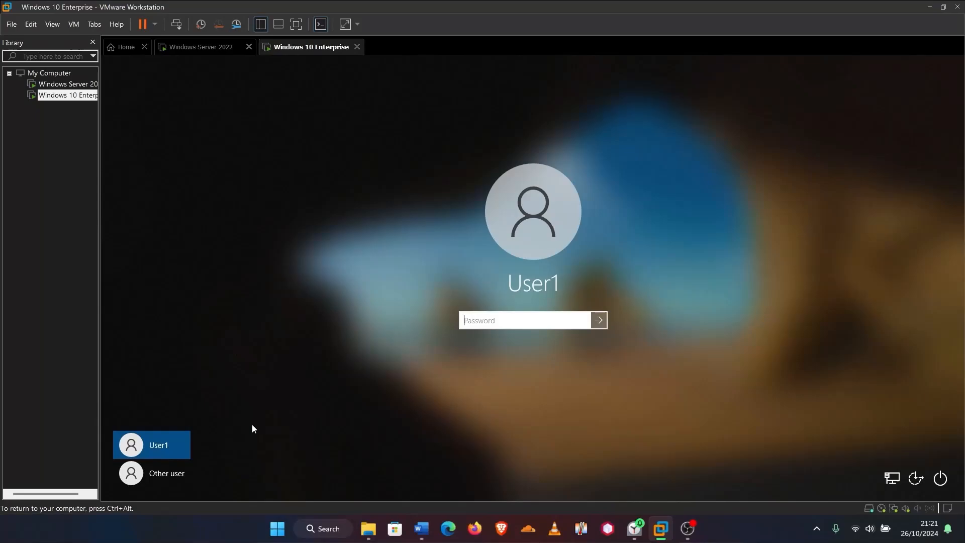
click(153, 476)
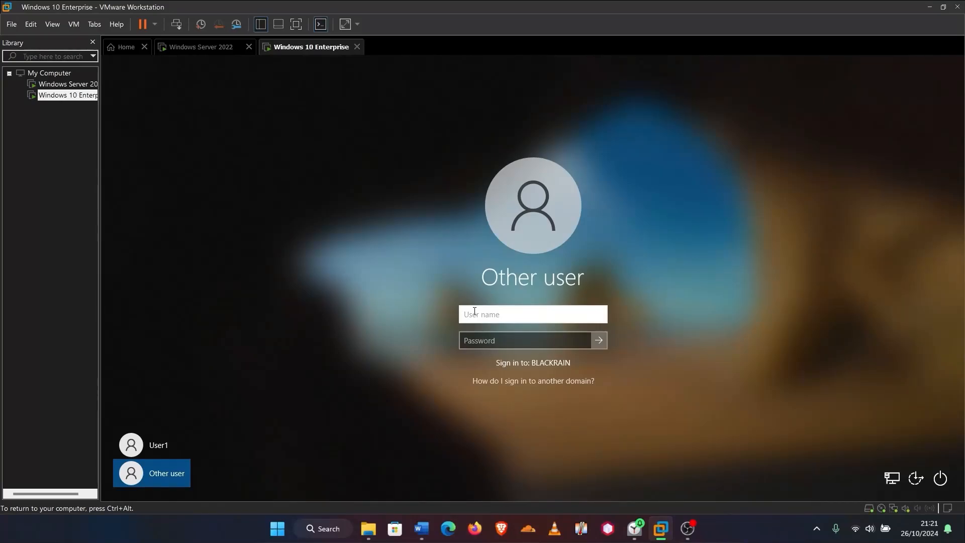
click(486, 337)
text(Pa)
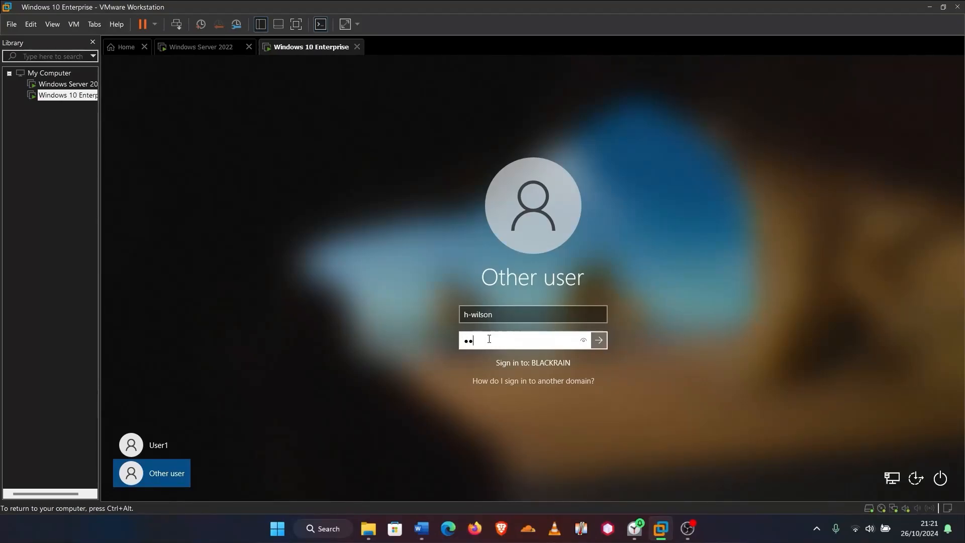
text(word123)
key(Return)
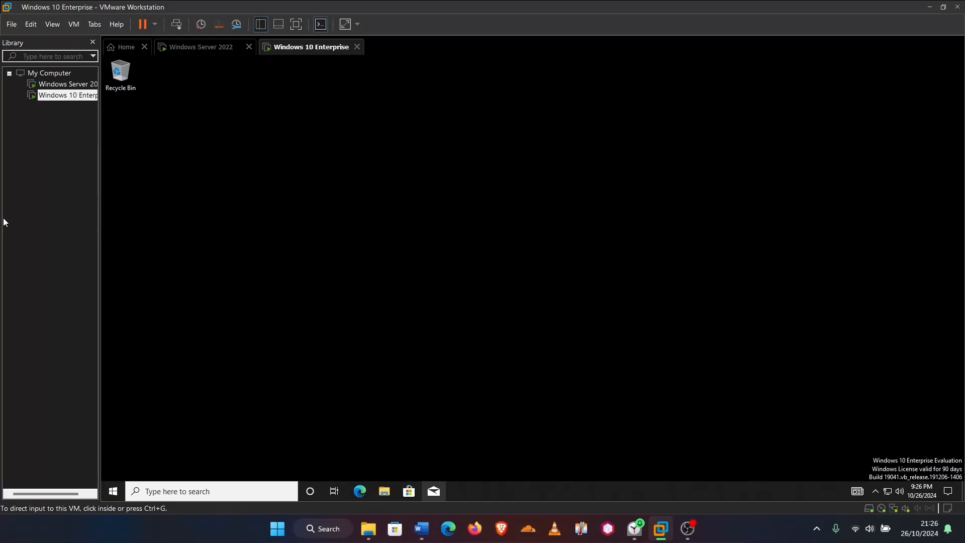
On the Windows Server 2022 VM, launch Group Policy Management and expand the Europe OU
click(195, 52)
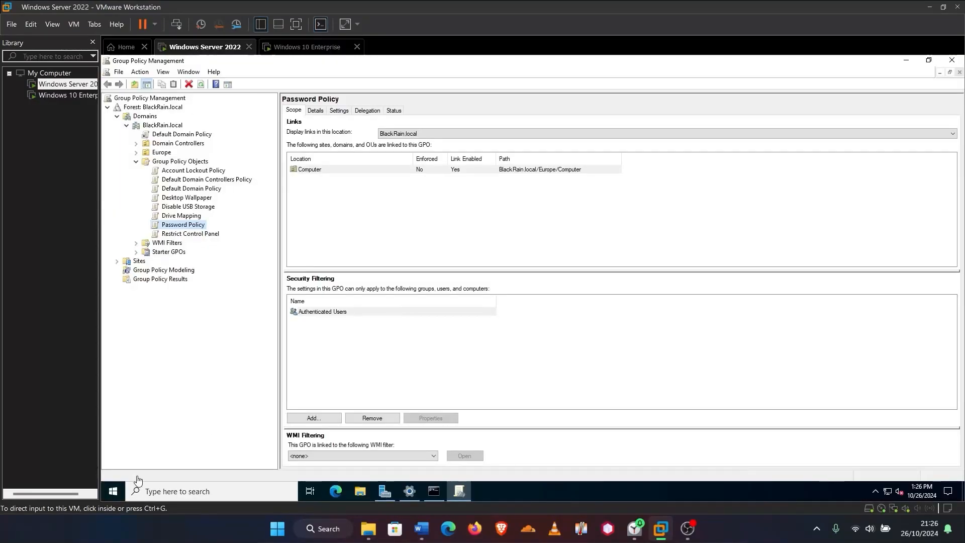
click(111, 495)
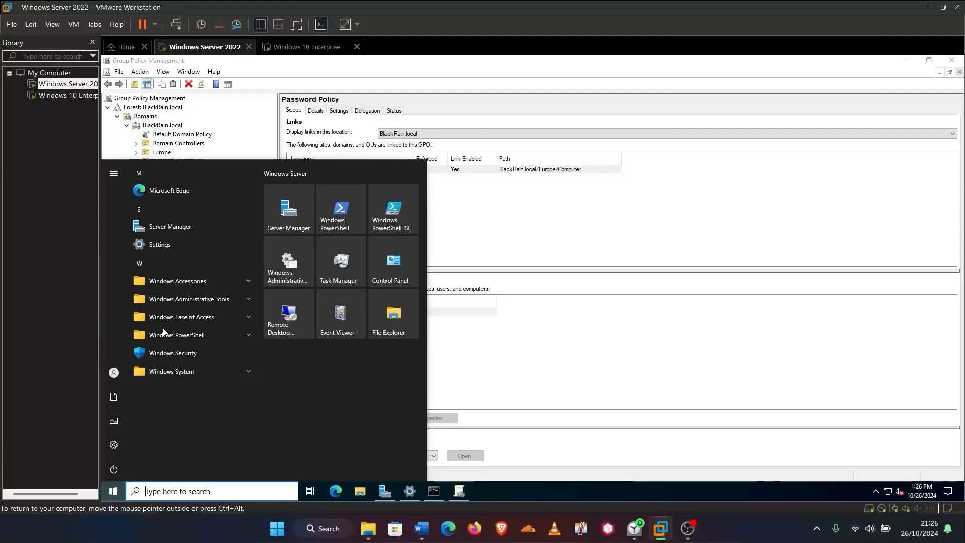
click(206, 300)
scroll(187, 406, down, 3)
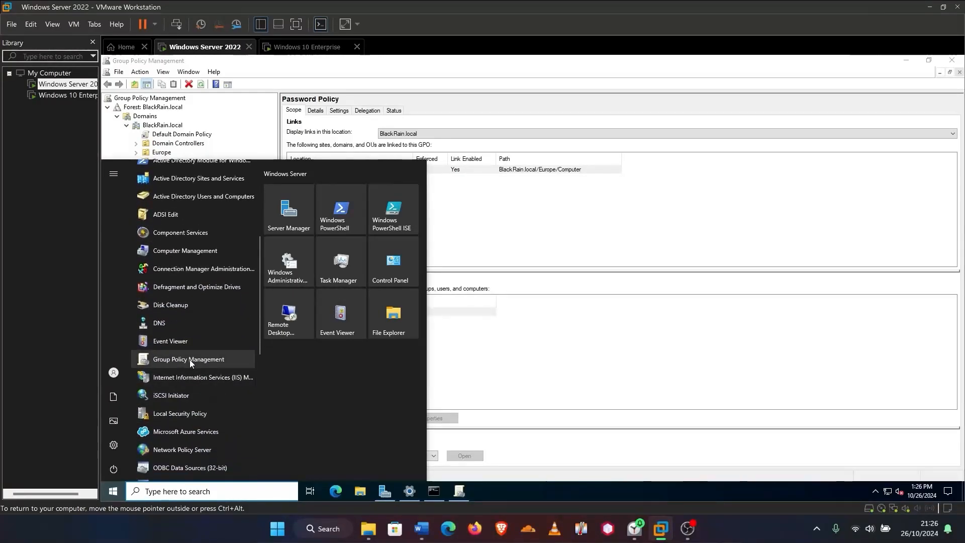
click(190, 360)
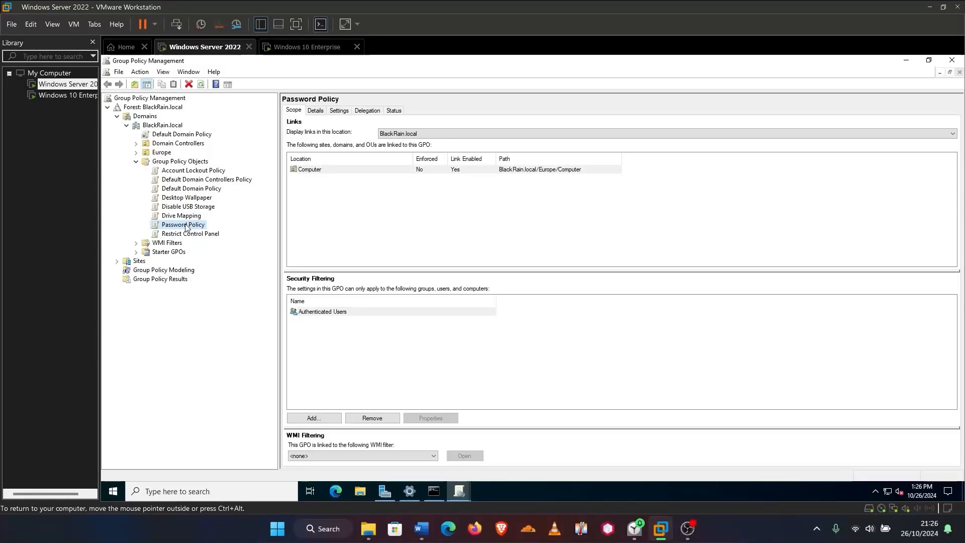
click(136, 153)
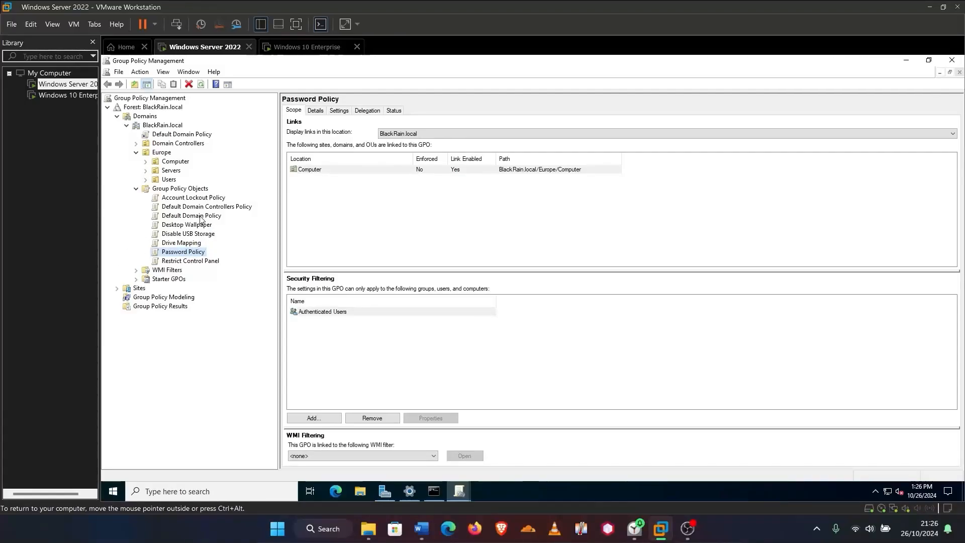
Link Restrict Control Panel to Europe/Users and Password Policy to Europe/Computer
click(188, 261)
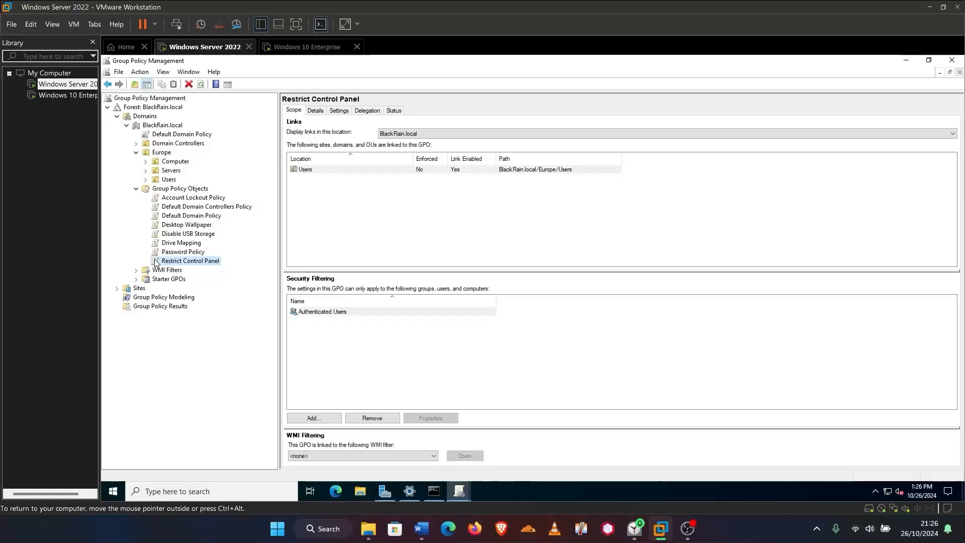
right_click(182, 265)
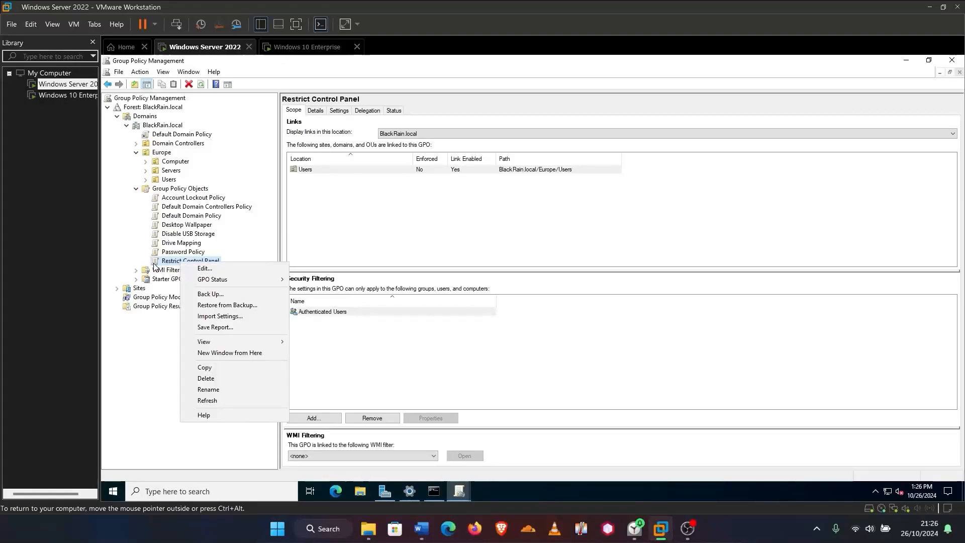
drag(154, 265, 163, 184)
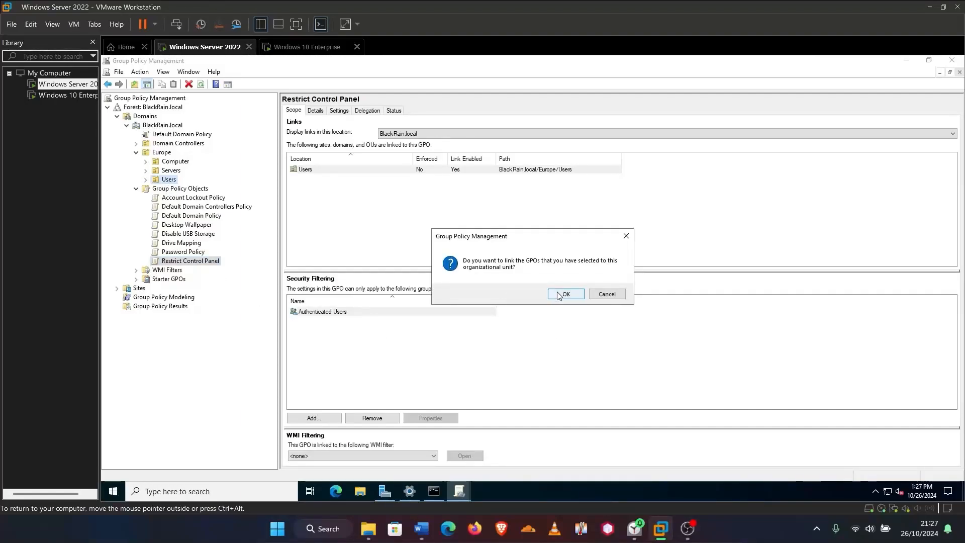
click(606, 295)
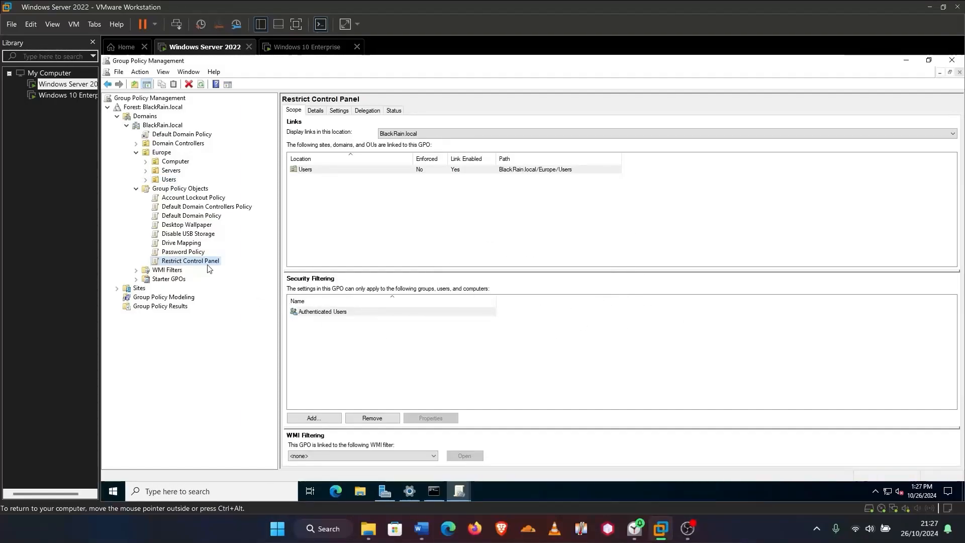
click(199, 251)
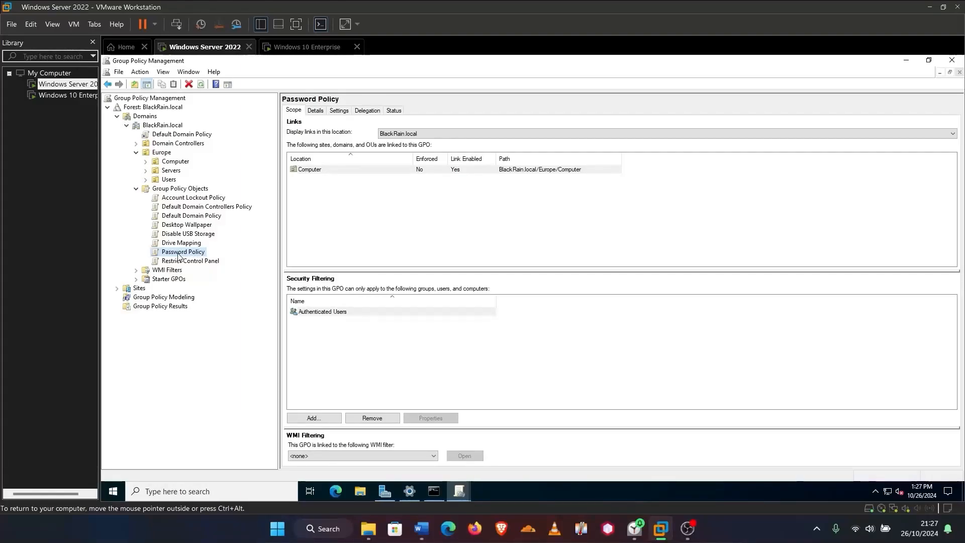
drag(170, 257, 174, 163)
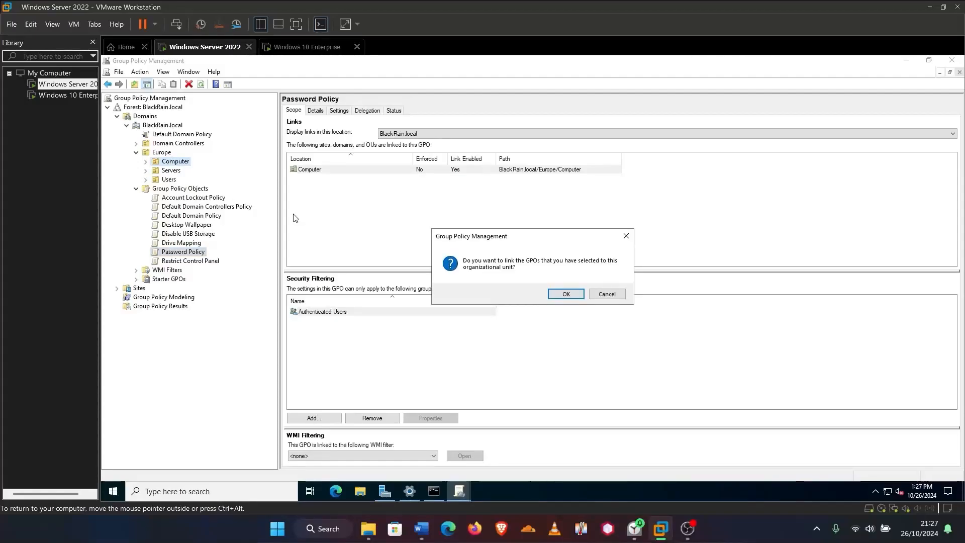
click(571, 295)
click(599, 295)
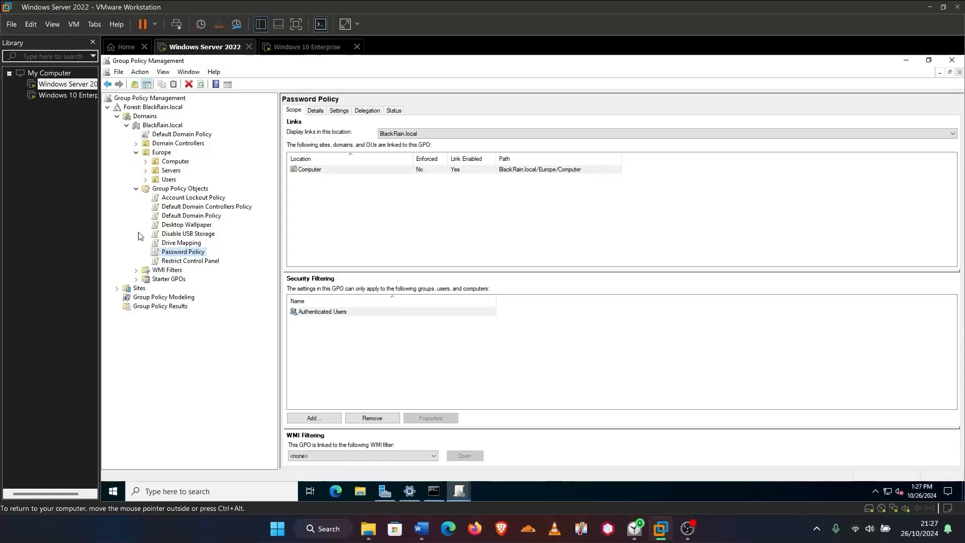
Link Drive Mapping to Europe/Users and Disable USB Storage to Europe/Computer
drag(174, 243, 168, 179)
click(560, 294)
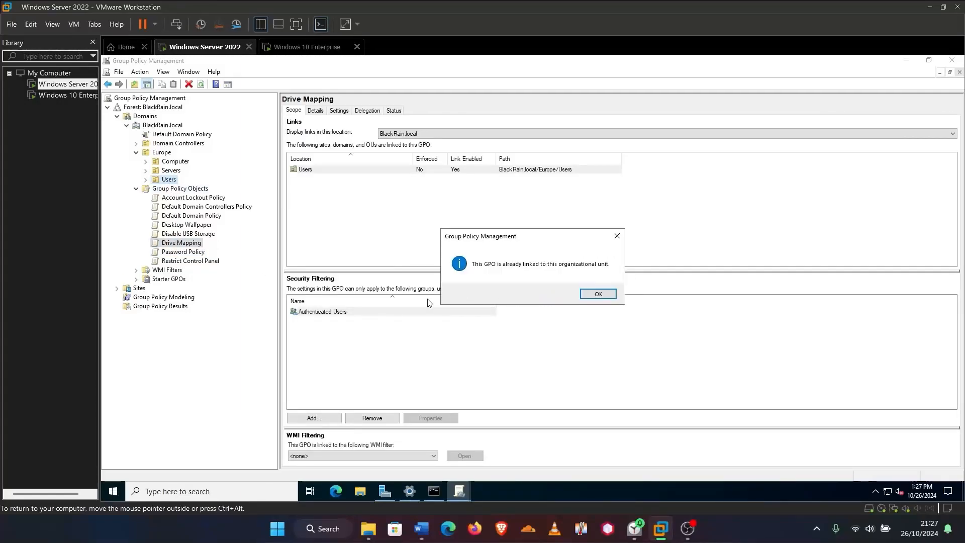
click(599, 295)
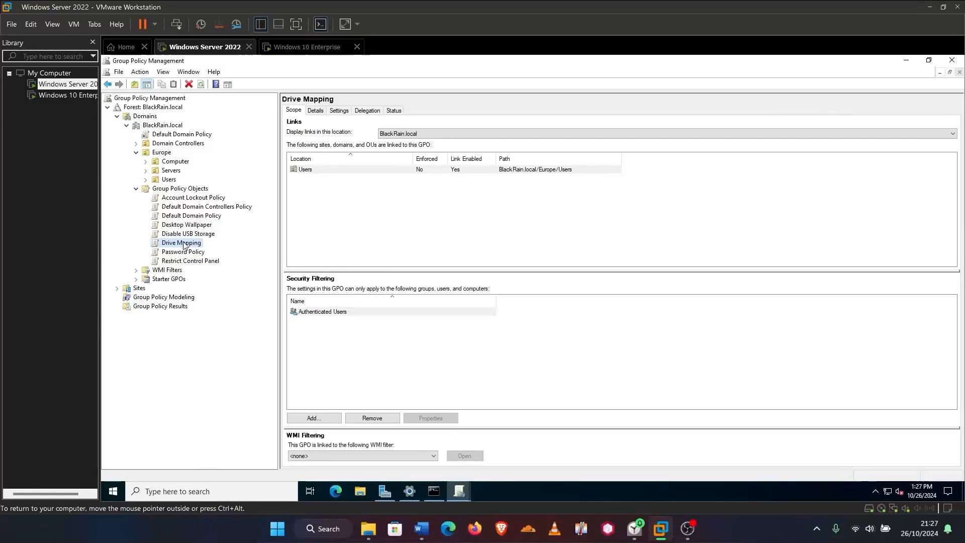
click(184, 237)
drag(184, 236, 176, 166)
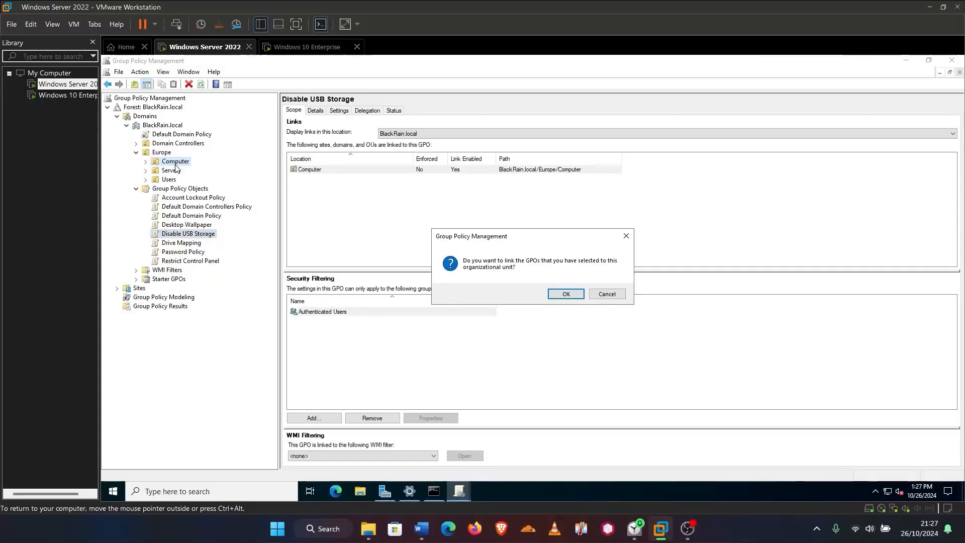
click(563, 294)
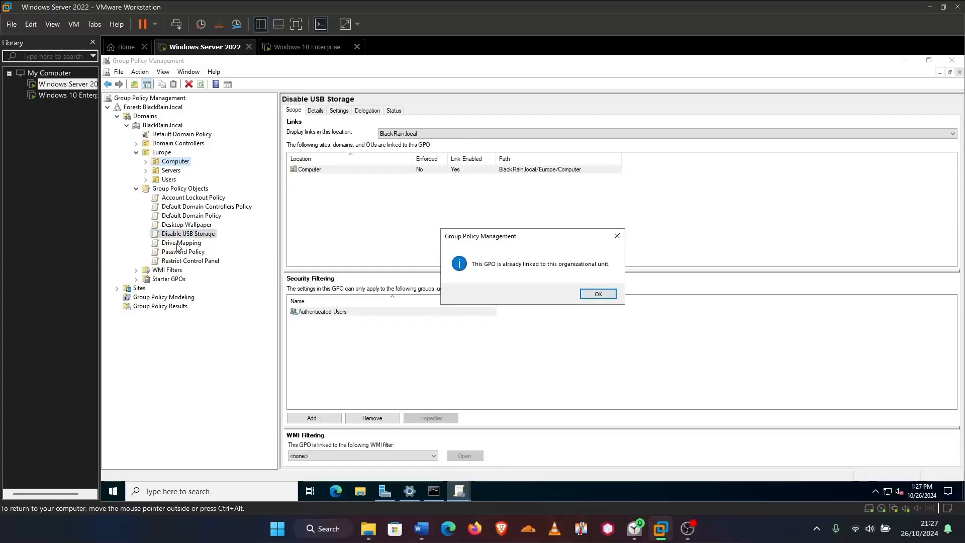
click(601, 296)
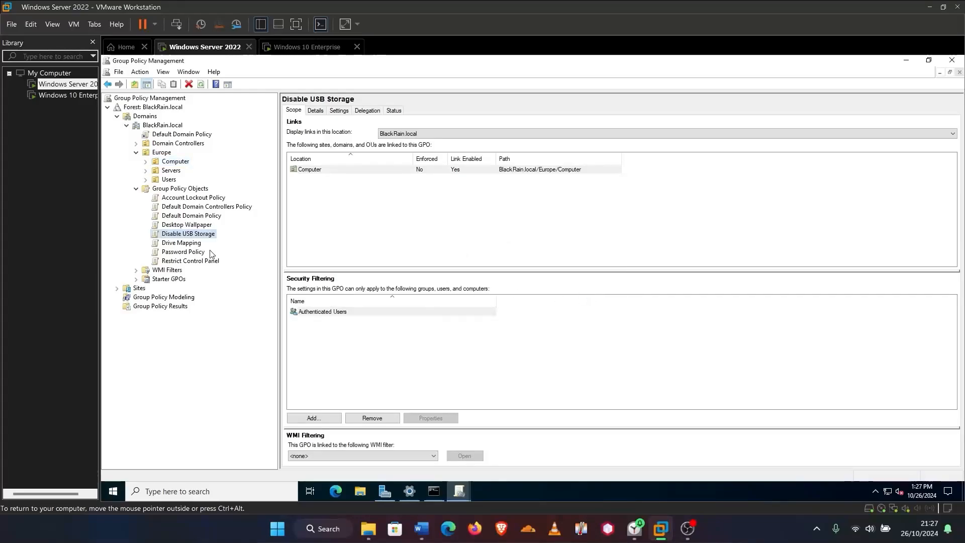
Link Desktop Wallpaper to Europe/Users, then expand Computer and Users to list linked GPOs
click(191, 226)
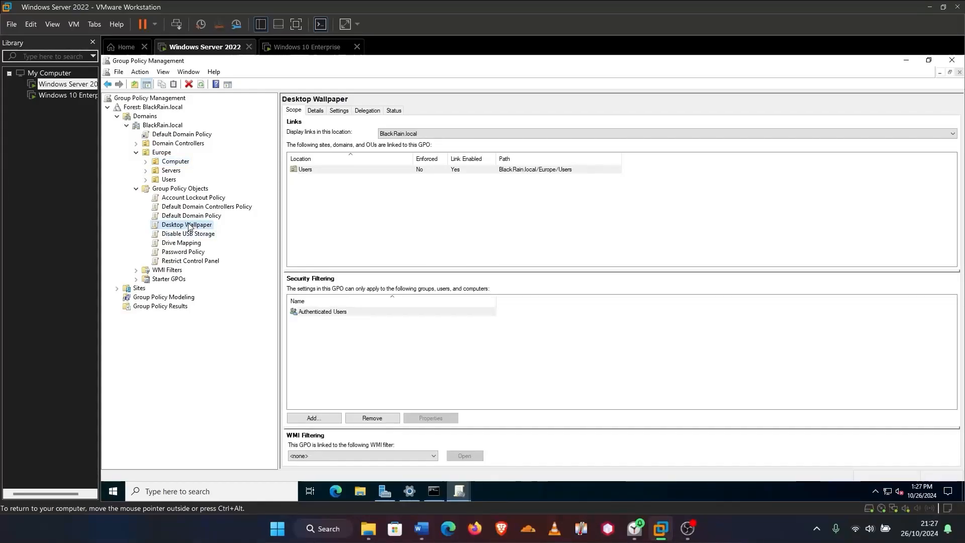
drag(189, 227, 173, 185)
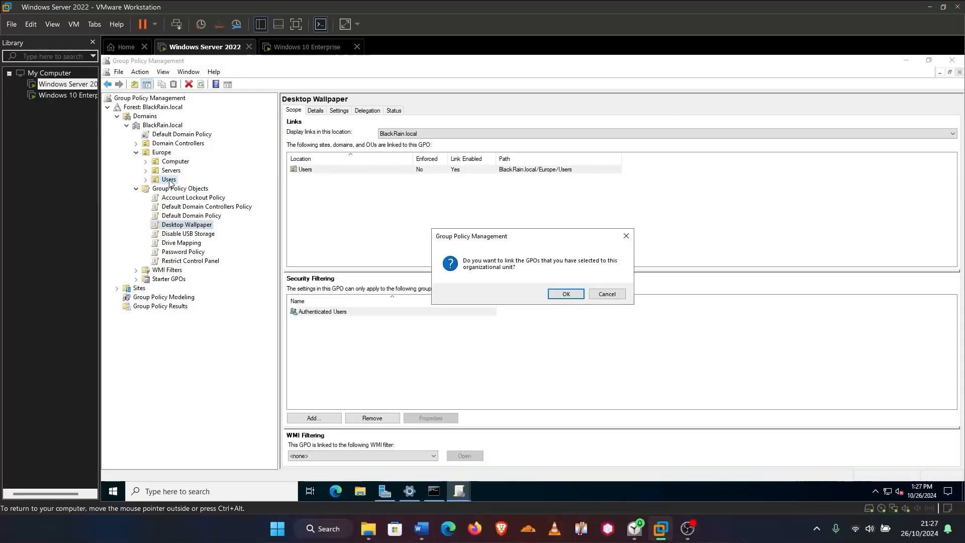
click(562, 296)
click(597, 292)
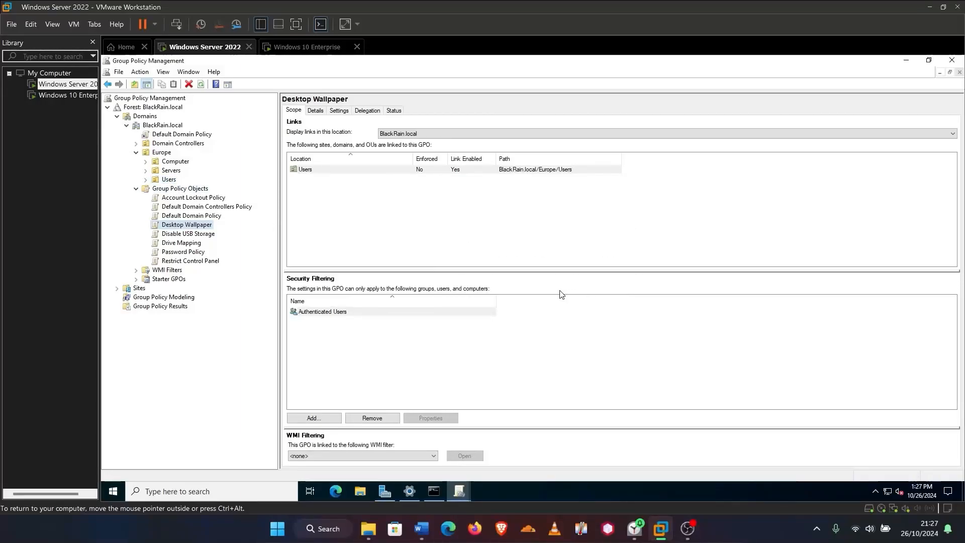
click(145, 161)
click(145, 198)
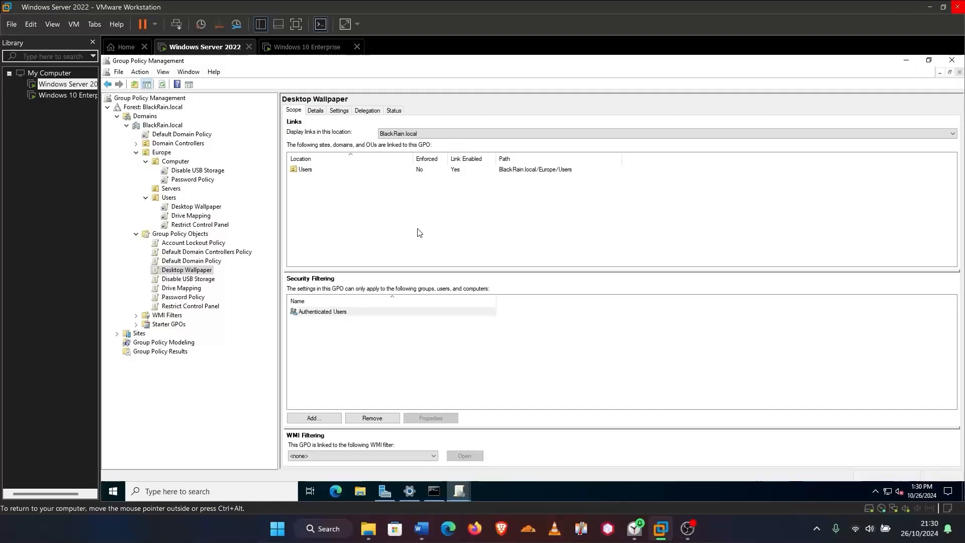
Open Active Directory Users and Computers and view the Computers container
click(120, 496)
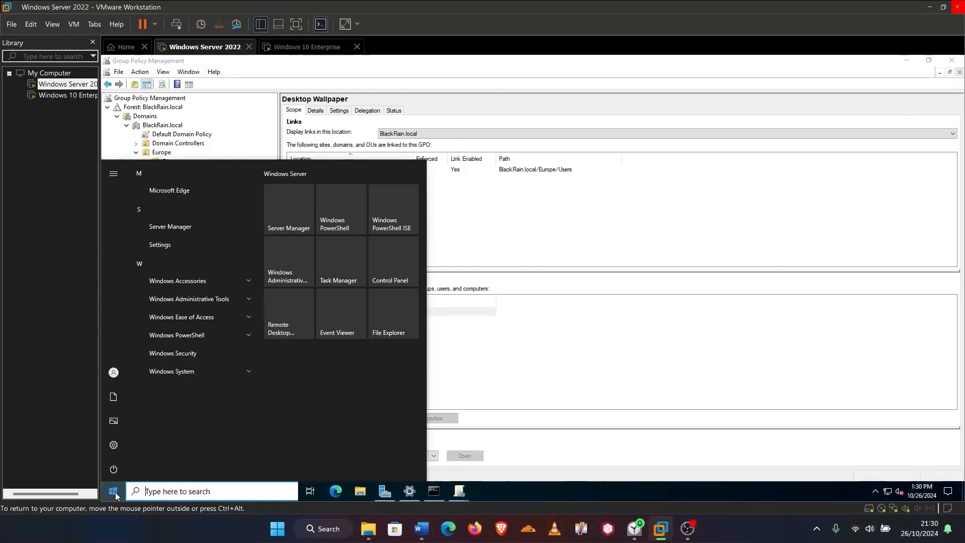
click(189, 300)
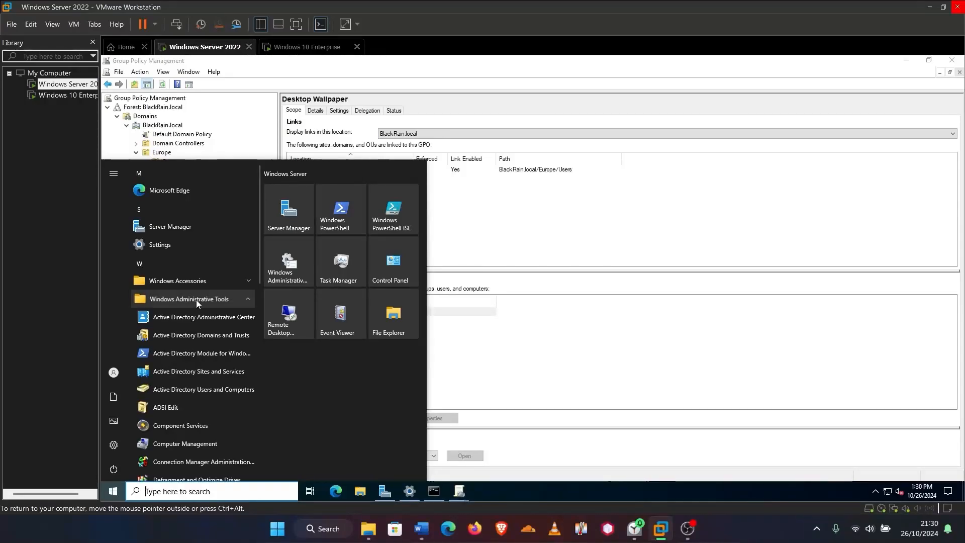
click(193, 389)
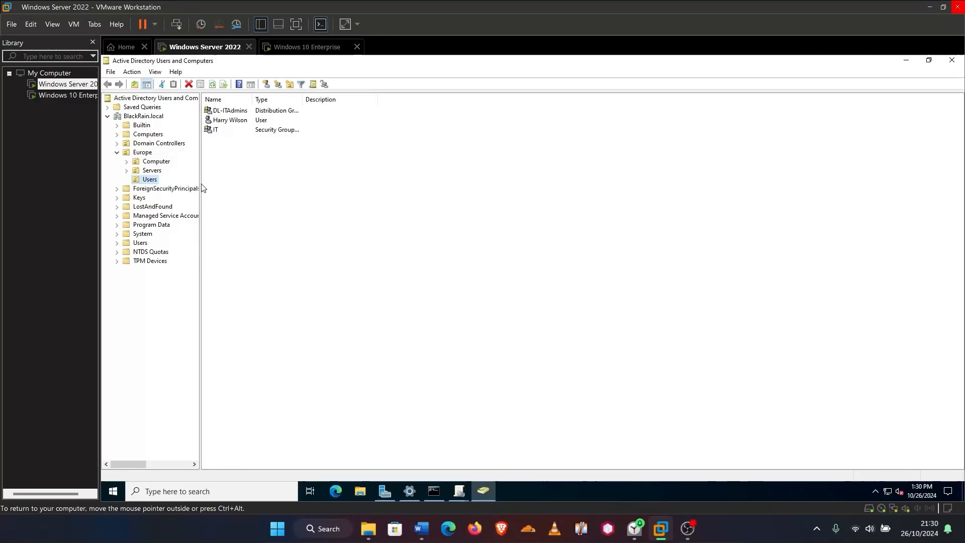
click(146, 134)
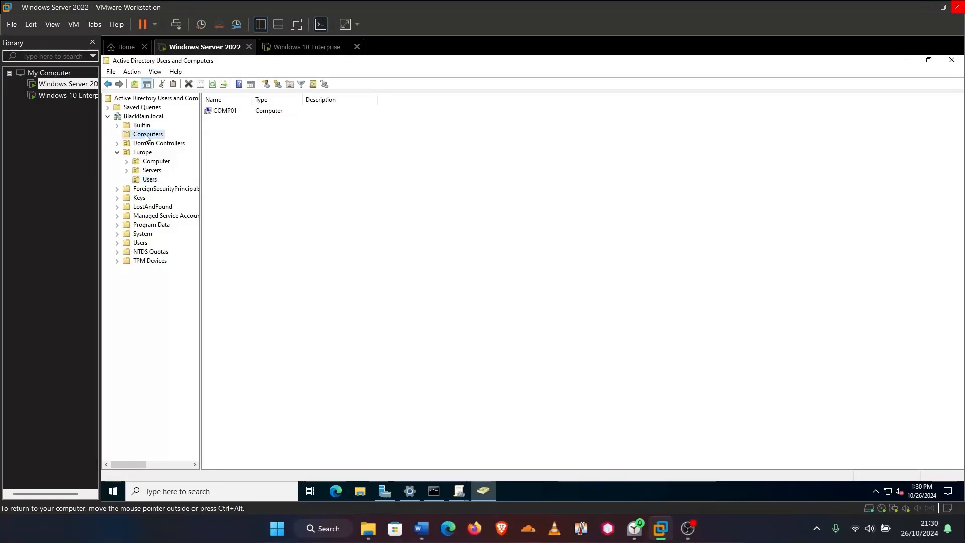
Move COMP01 into the Europe/Computer OU and view that OU's contents
right_click(224, 112)
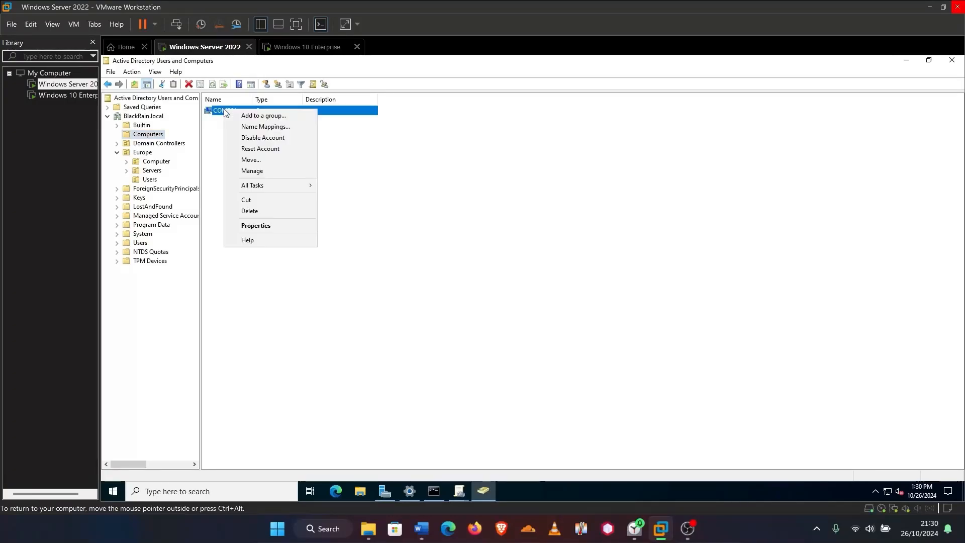
click(251, 160)
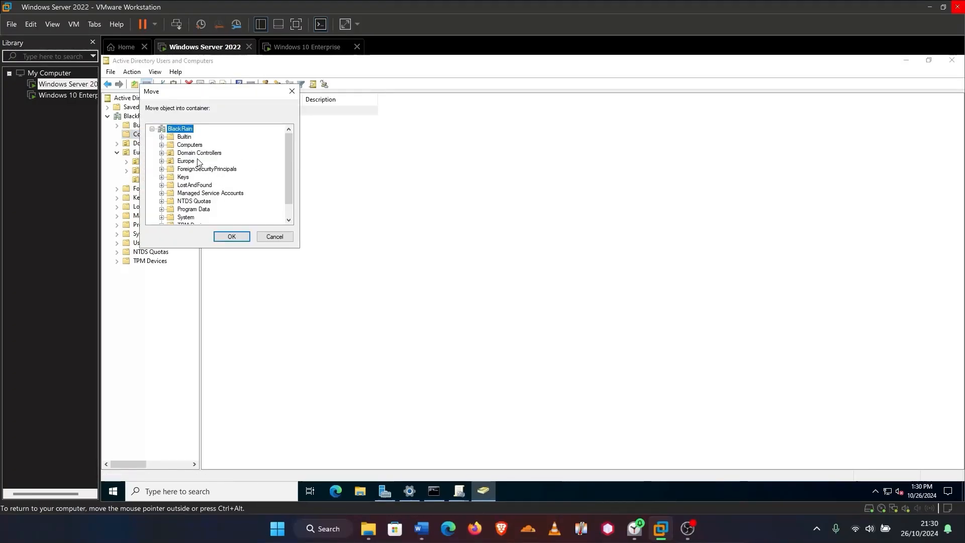
drag(288, 182, 288, 199)
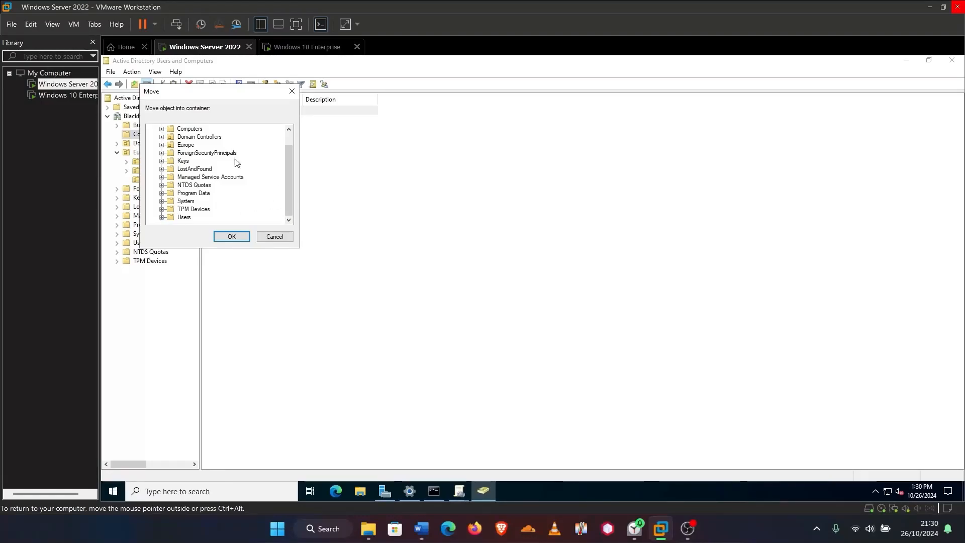
click(161, 145)
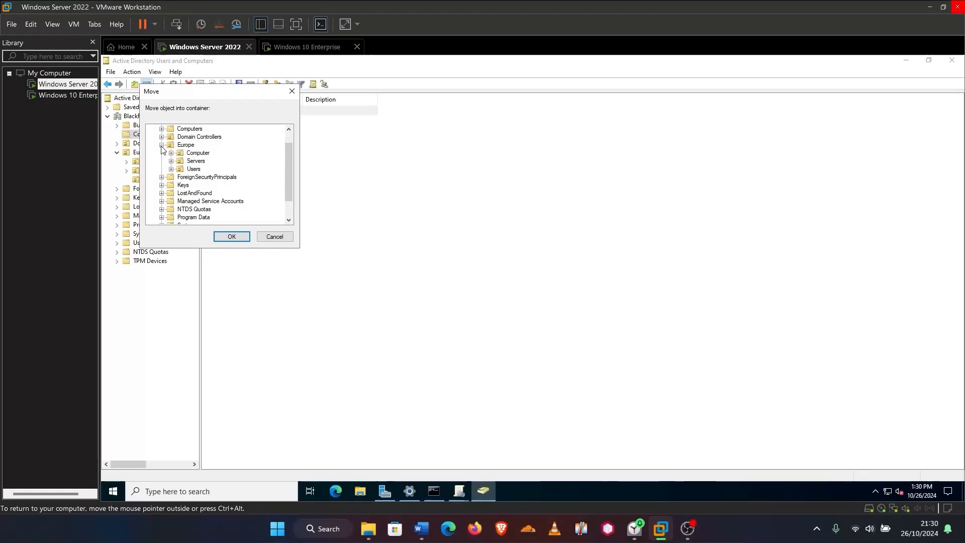
click(196, 153)
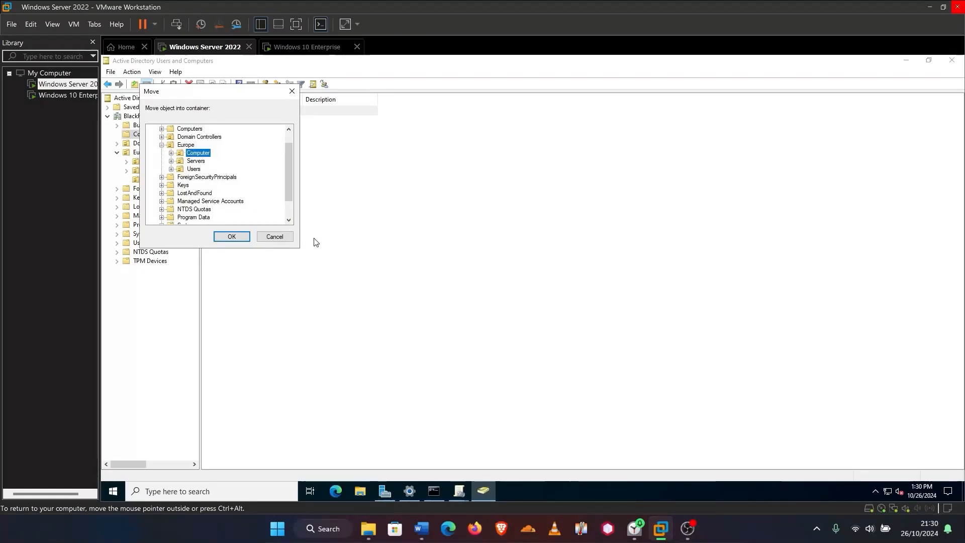
click(238, 239)
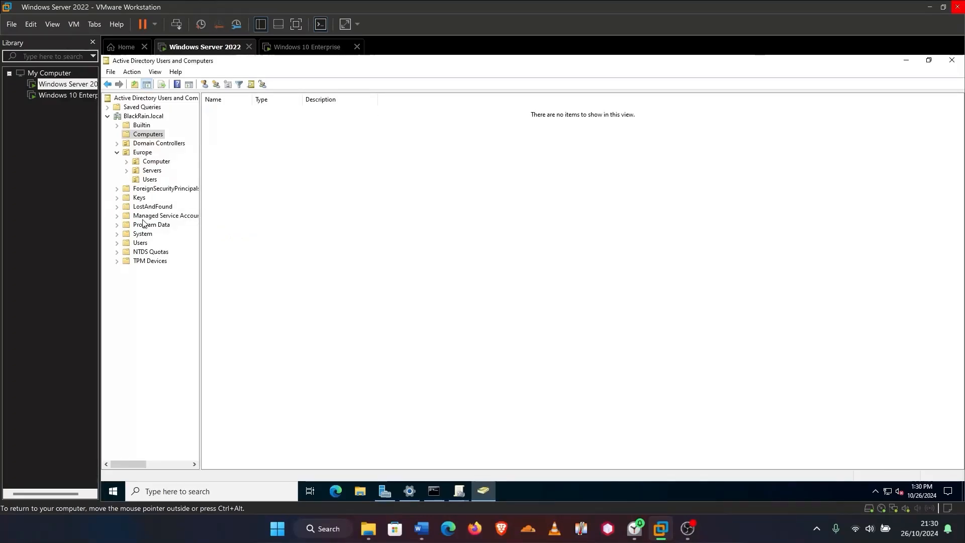
click(142, 162)
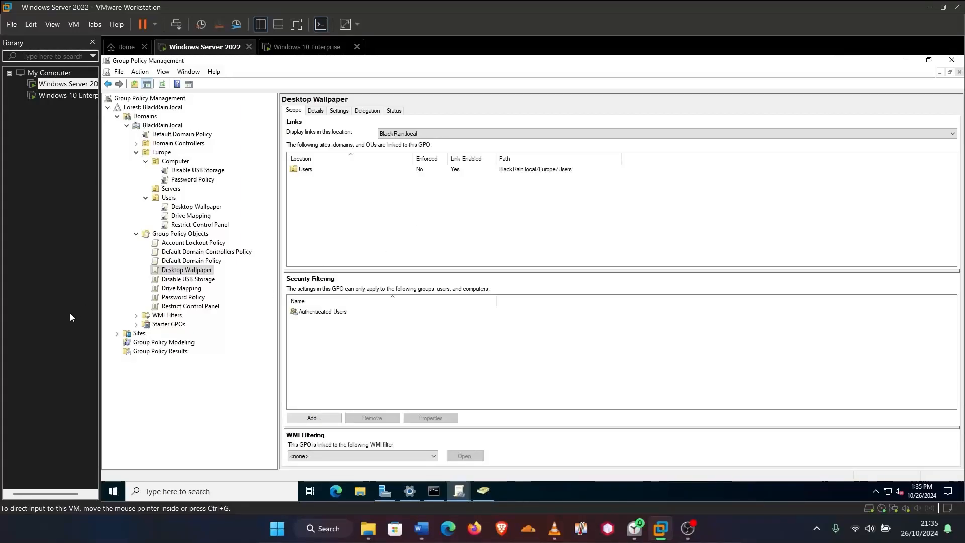
Run gpupdate /force in a Command Prompt on the server, then return to Group Policy Management
click(173, 490)
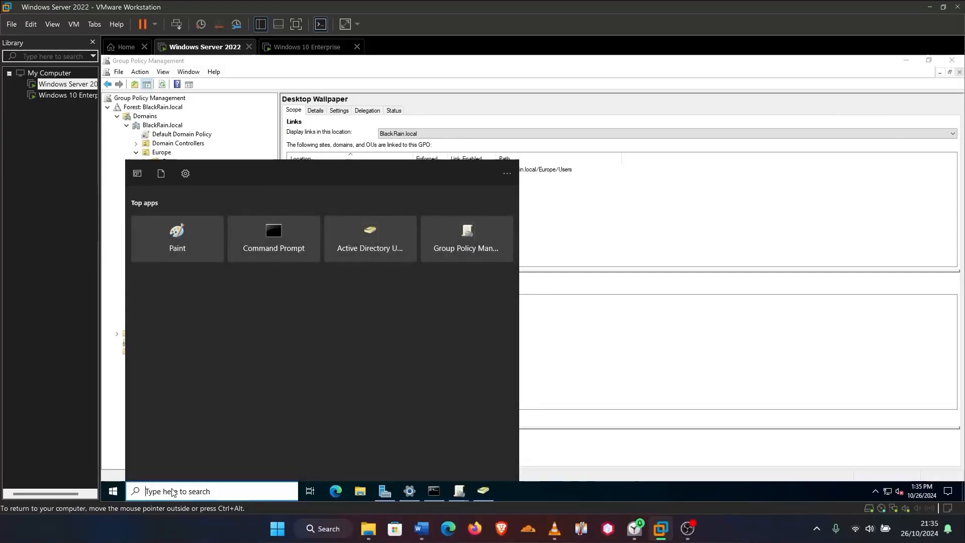
text(cmd)
key(Return)
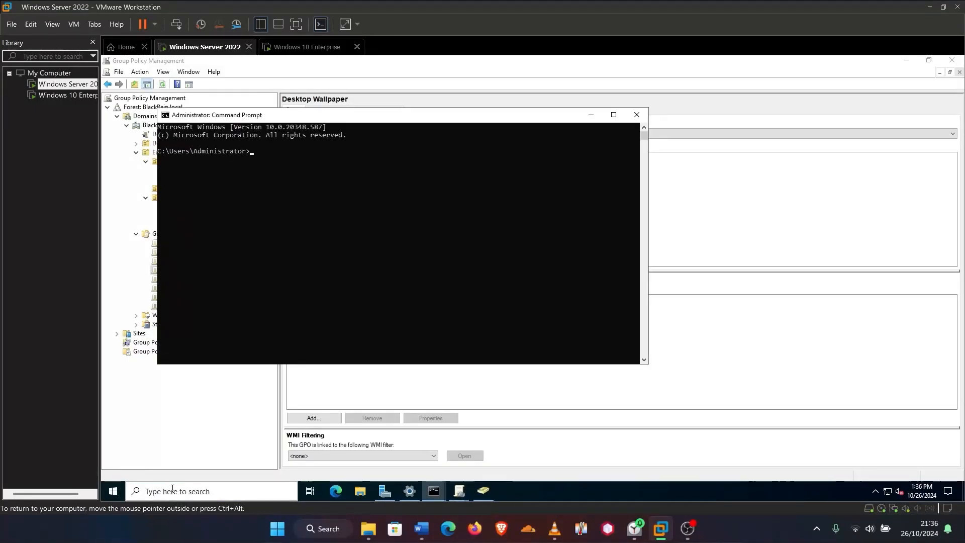
text(gpupda)
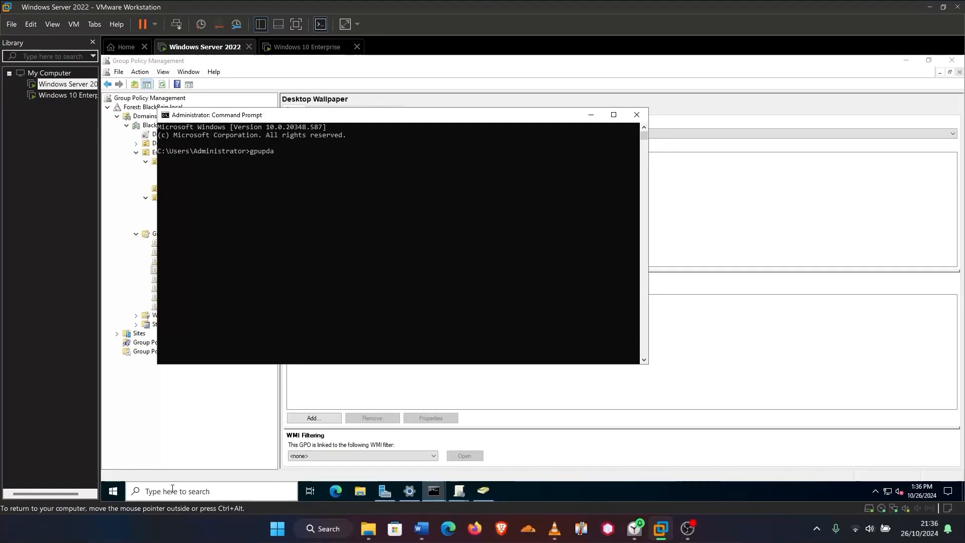
text(te /force)
key(Return)
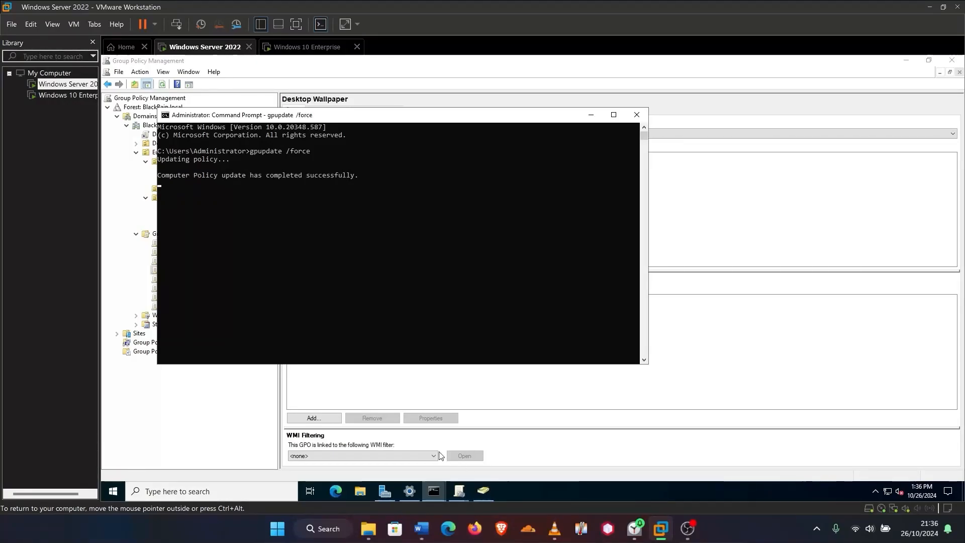
click(289, 66)
Sign the domain user into the Windows 10 VM, then restart it
click(308, 48)
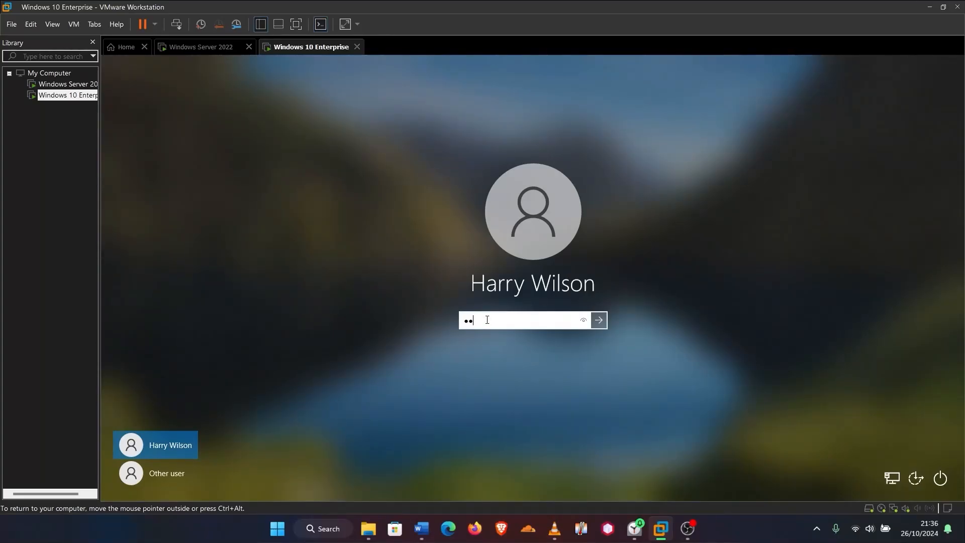
key(Return)
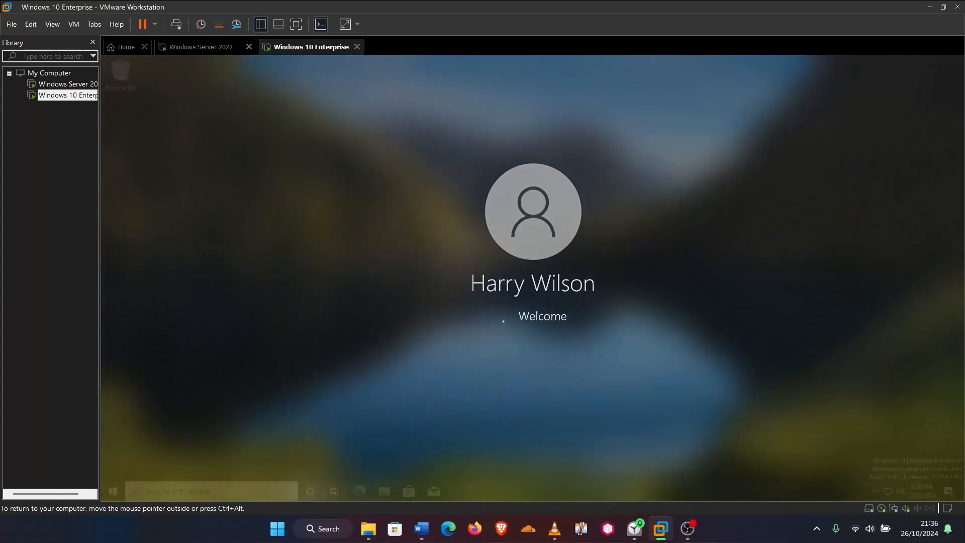
click(113, 494)
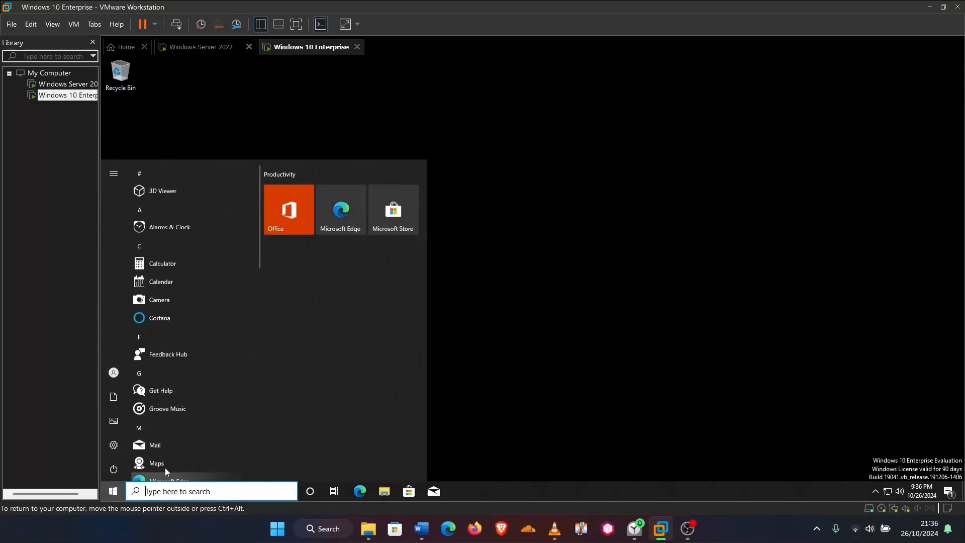
click(112, 471)
click(137, 443)
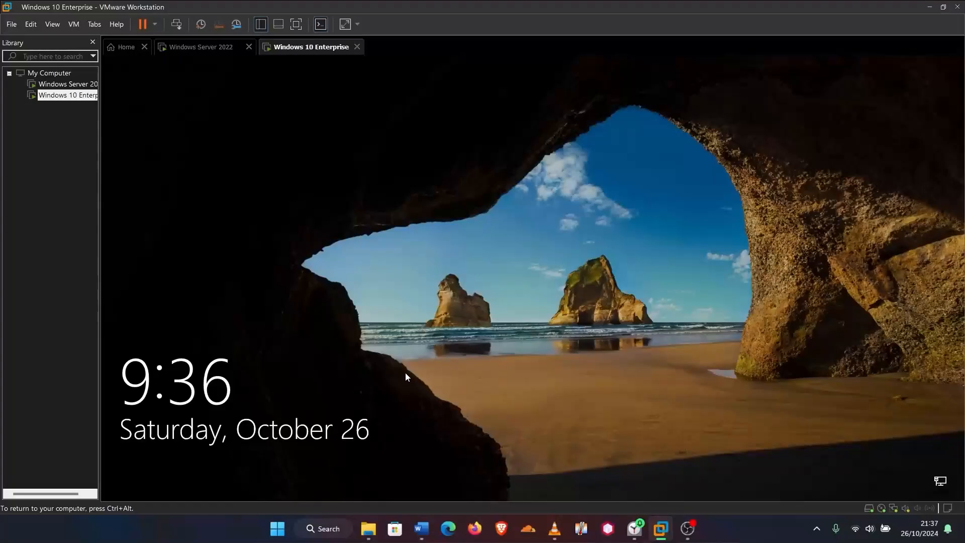
Sign back into Windows 10 after the restart and open the search panel
click(430, 353)
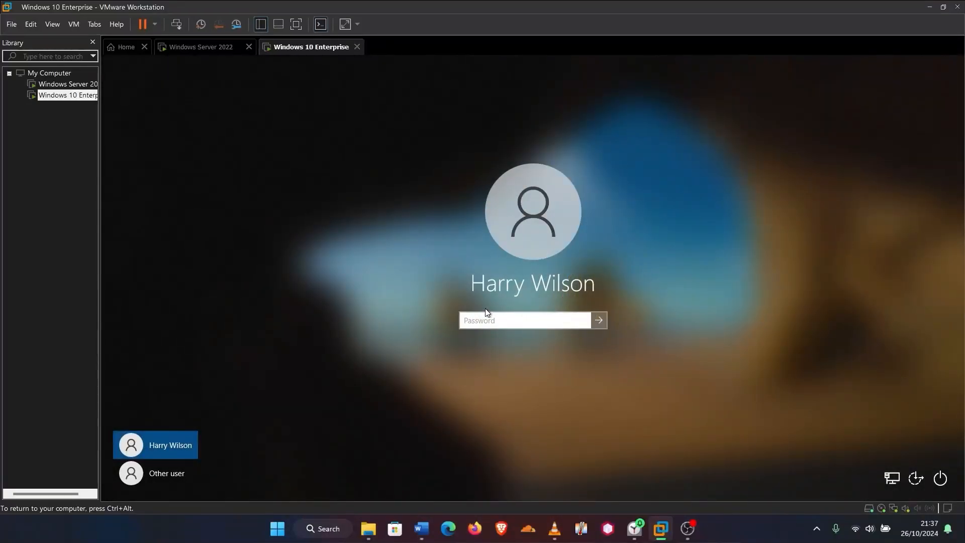
click(484, 317)
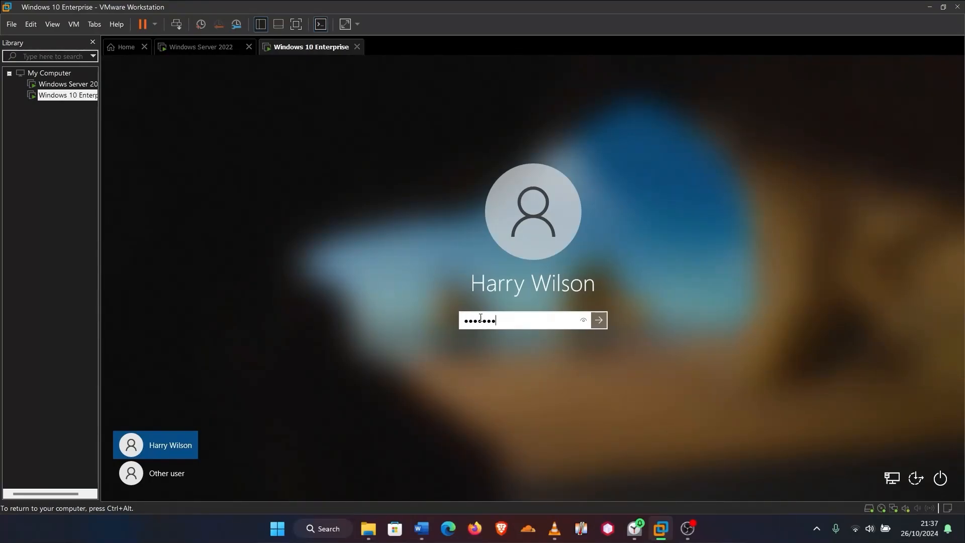
key(Return)
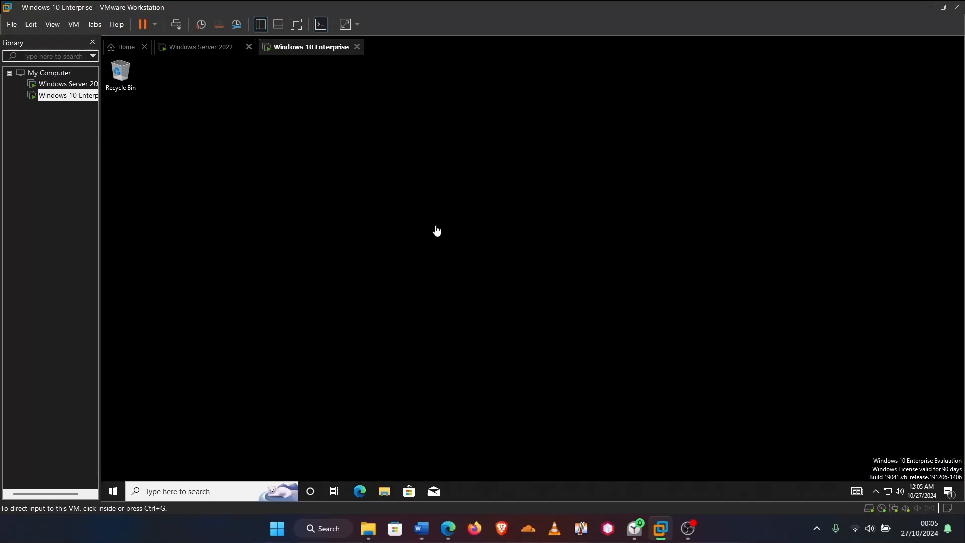
click(171, 492)
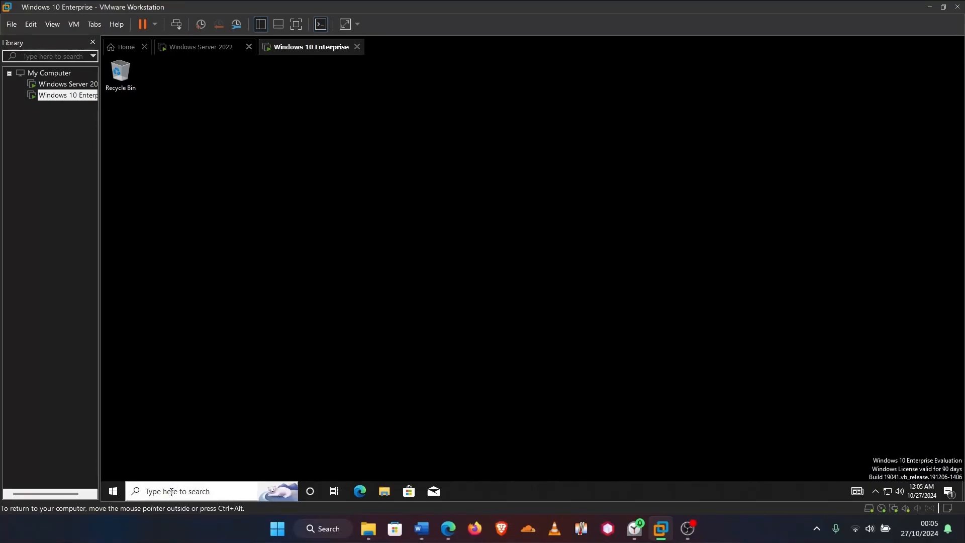
click(170, 492)
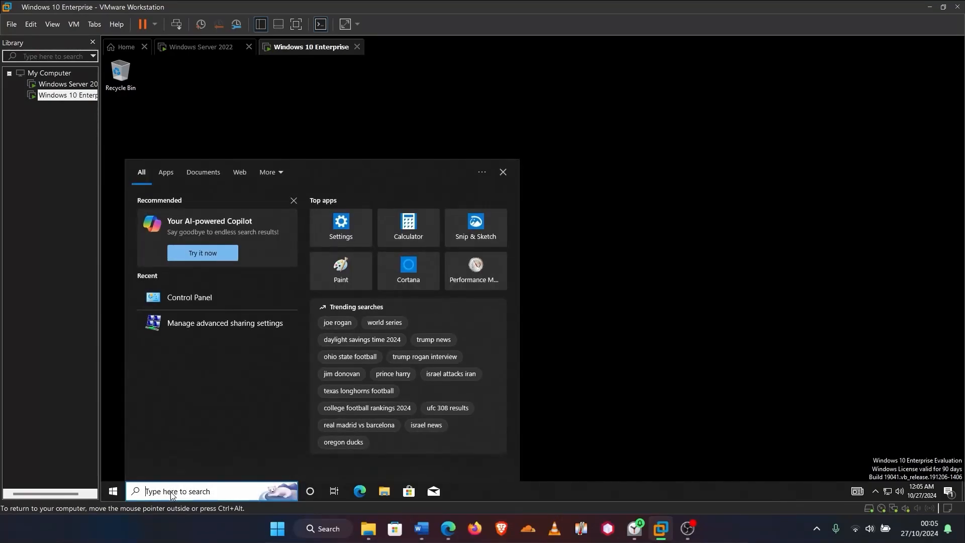
Search 'control', try launching Control Panel, and dismiss the Restrictions warning
text(control)
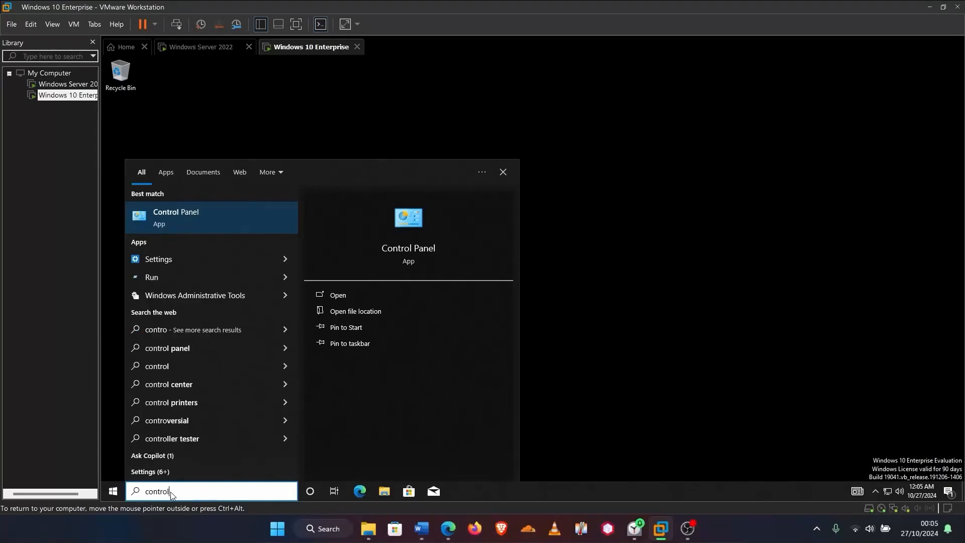
click(252, 224)
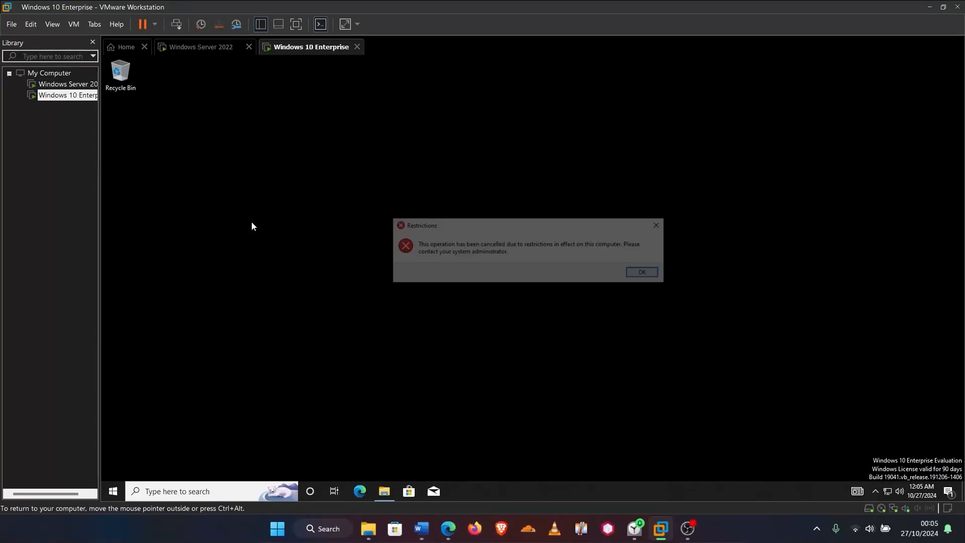
click(646, 274)
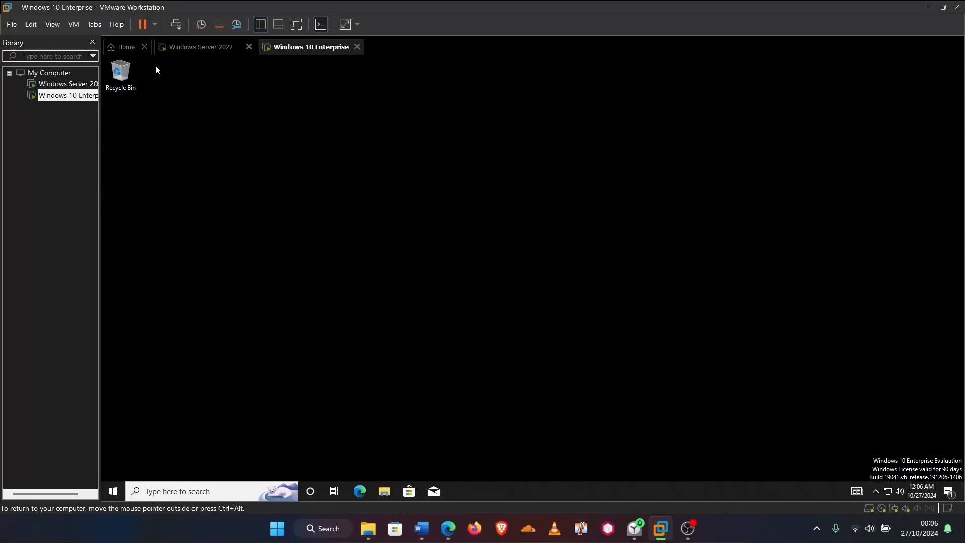
On the server, start a new user in the Europe Users OU
click(200, 49)
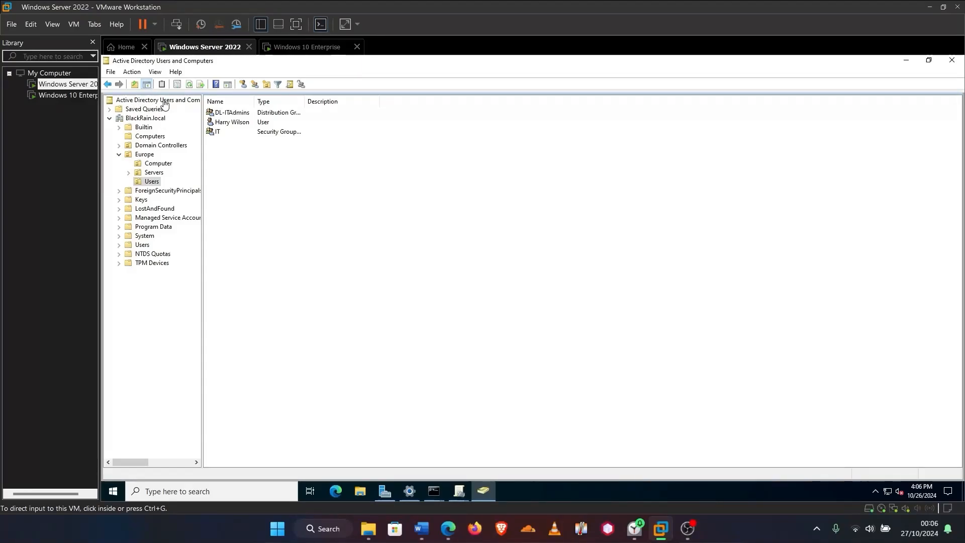
click(151, 183)
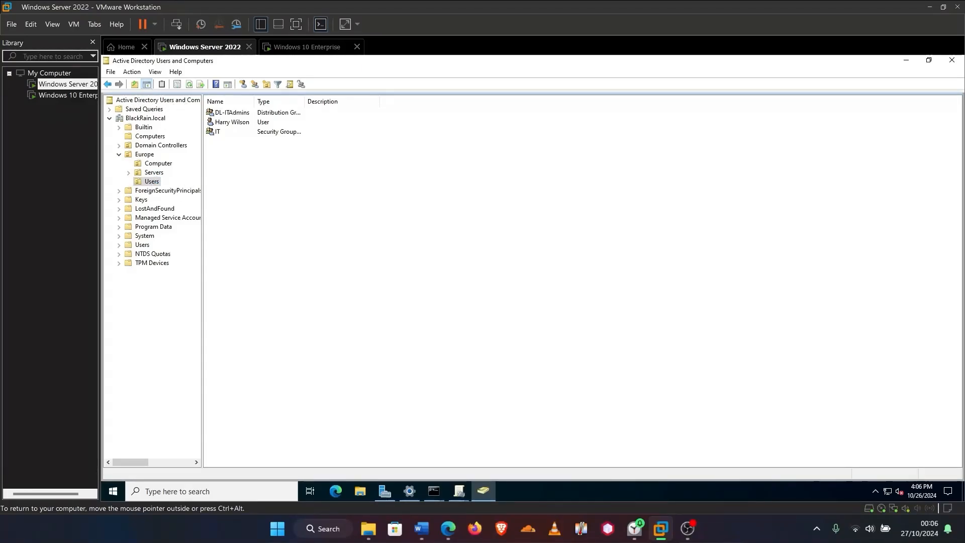
right_click(147, 181)
mouse_move(181, 224)
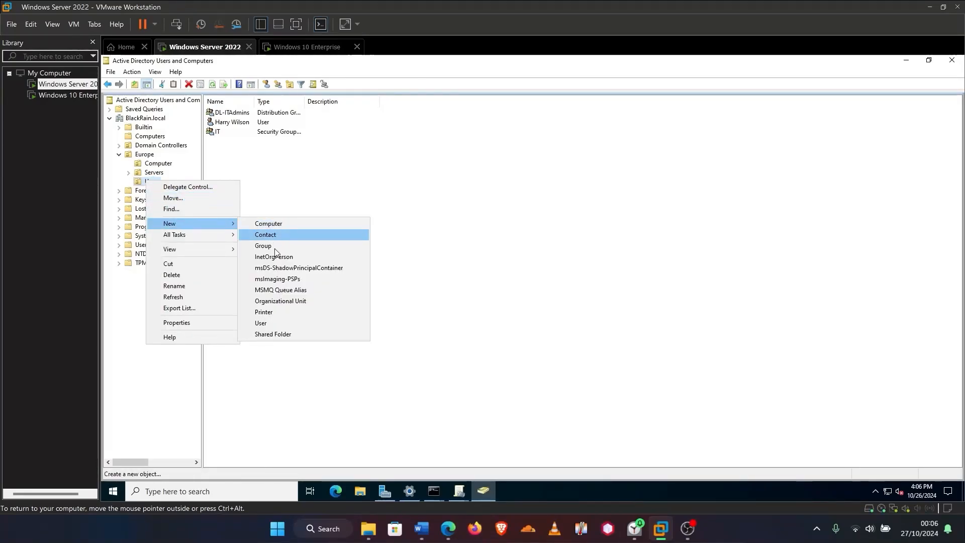
click(271, 328)
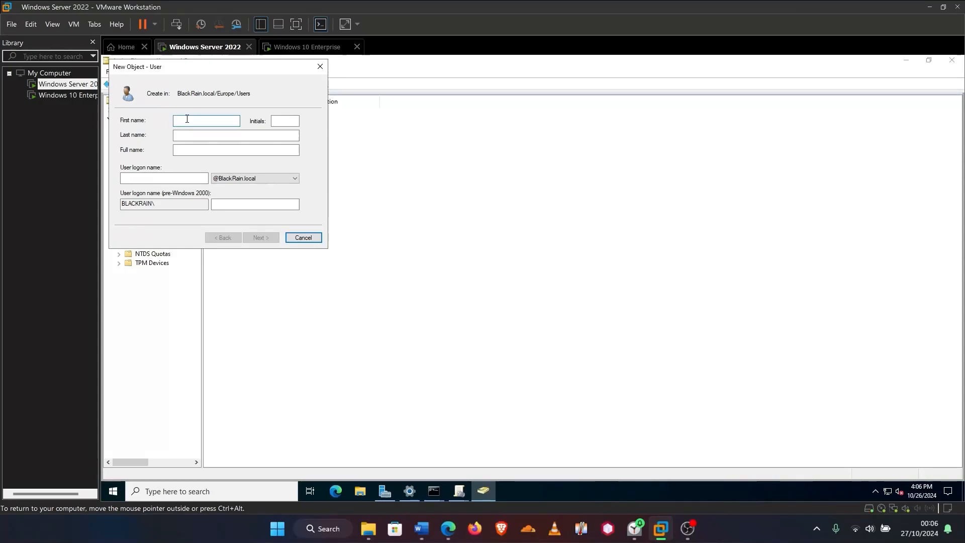
Enter the new user's first name, last name and logon name
text(Jamie)
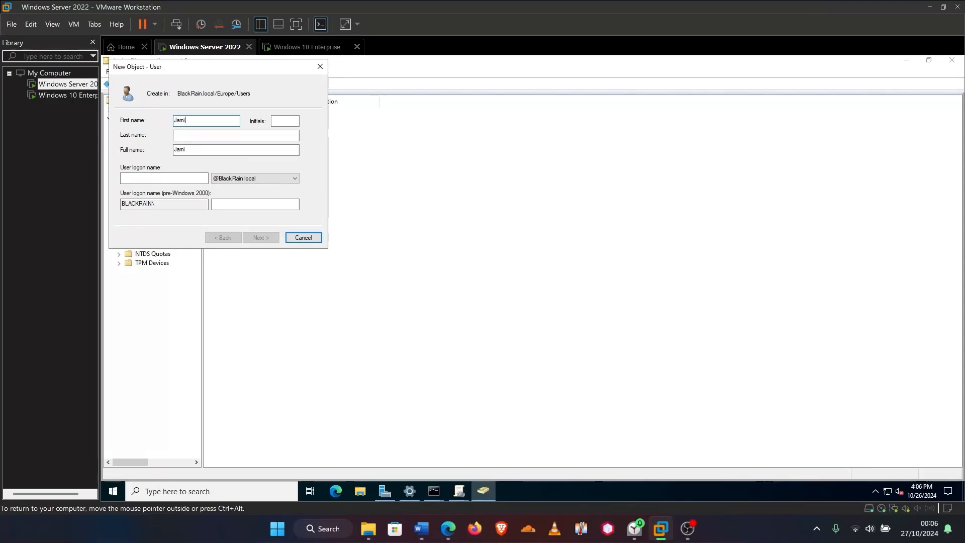
click(200, 134)
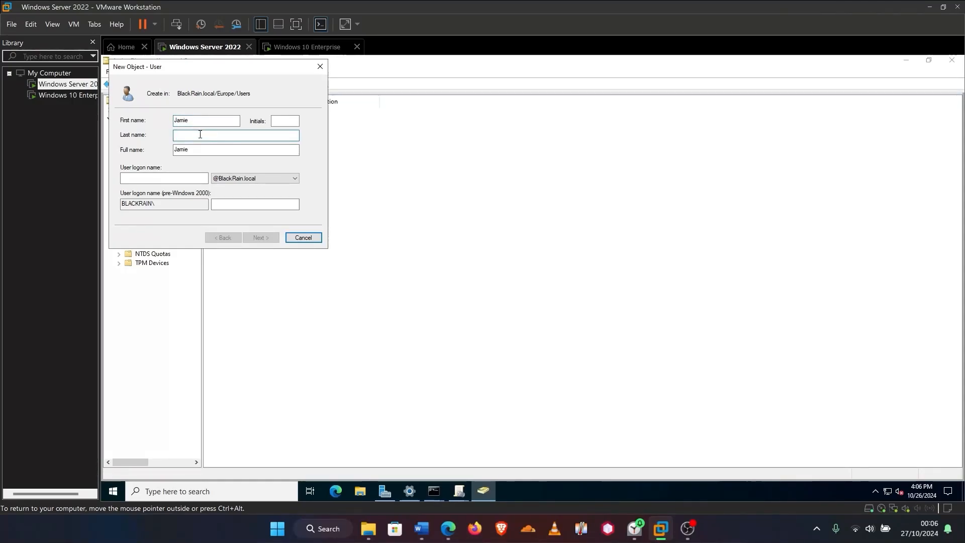
text(Vardy)
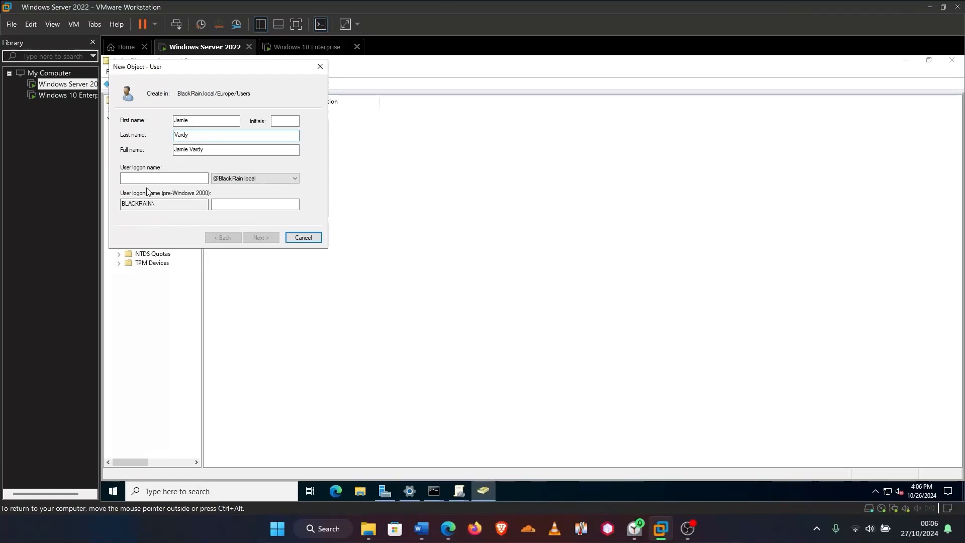
click(162, 177)
text(J)
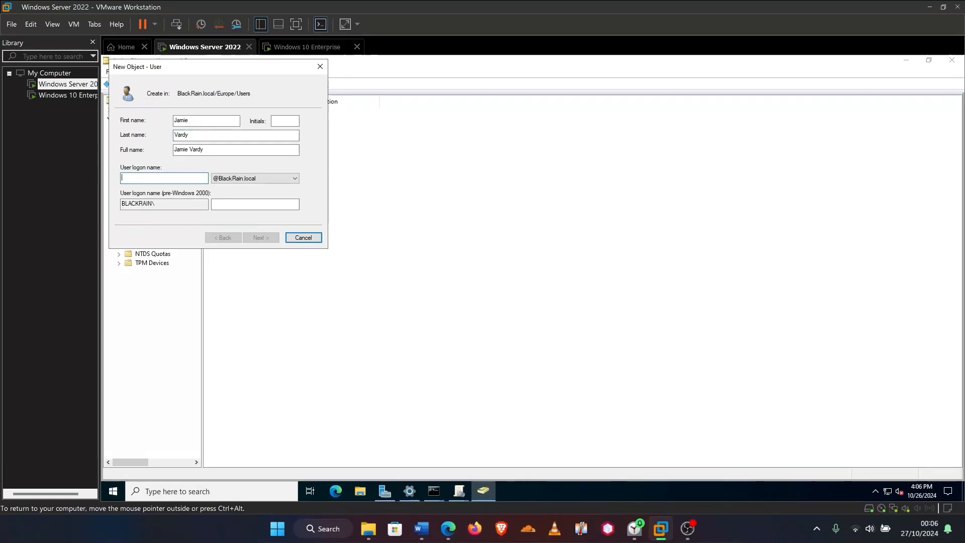
text(-vardy)
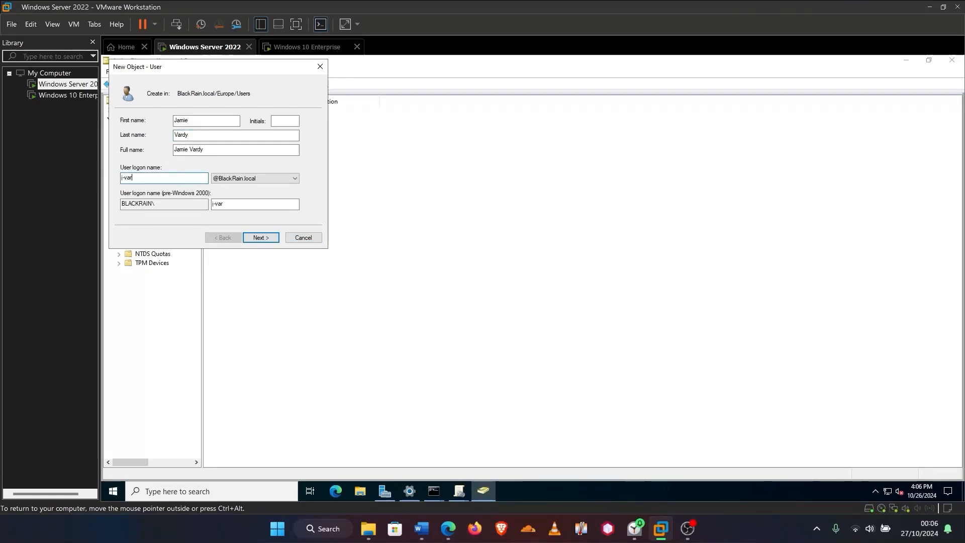
click(263, 238)
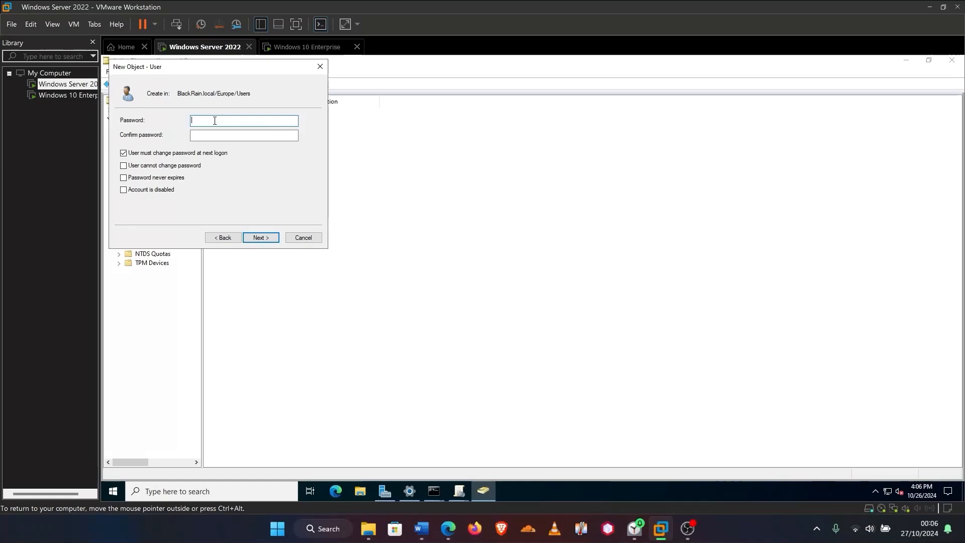
Set and confirm the initial password, then finish creating the account
text(••••••••)
click(257, 135)
text(•••)
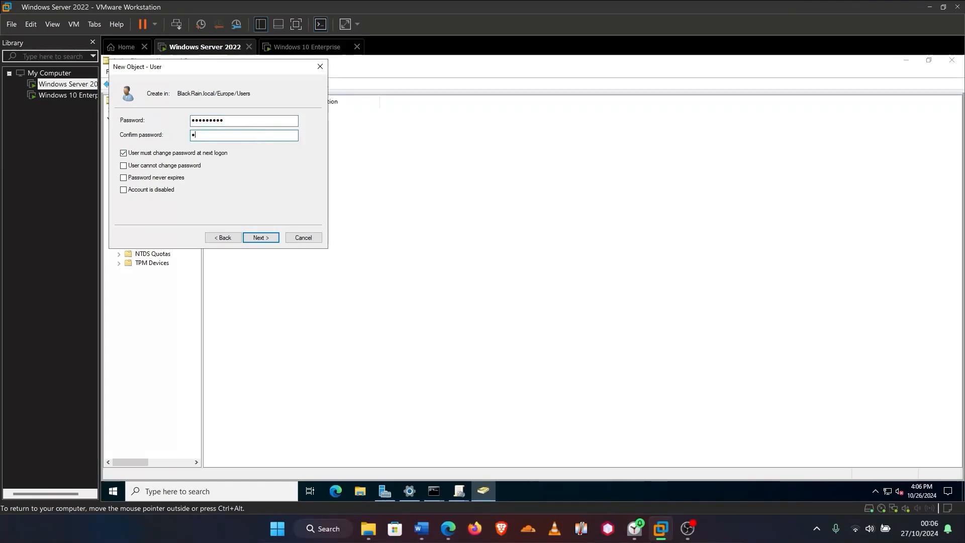
text(••••••)
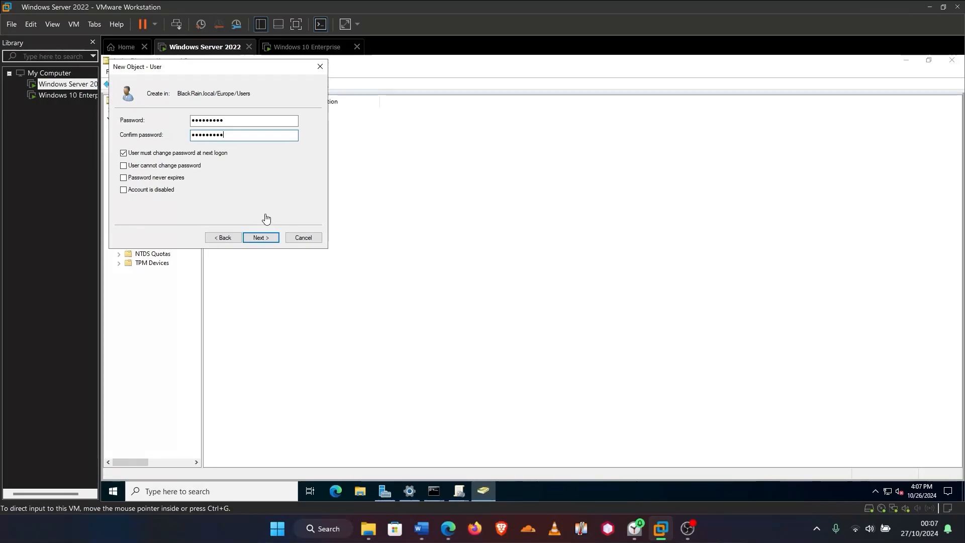
click(259, 239)
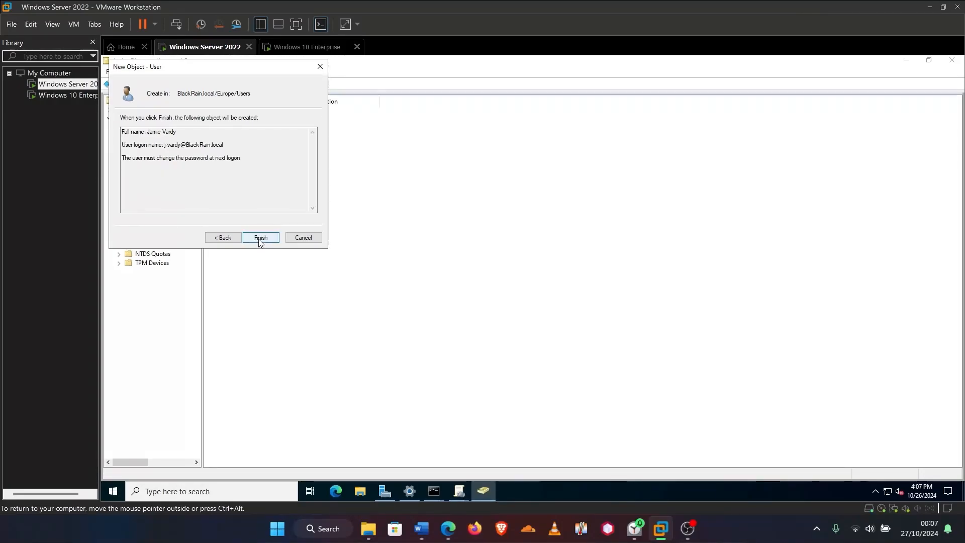
click(261, 239)
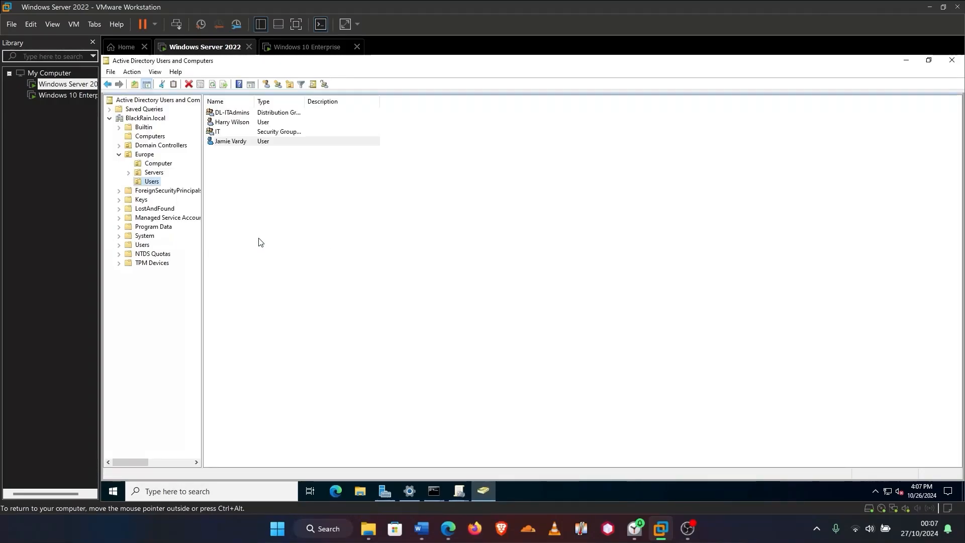
click(306, 47)
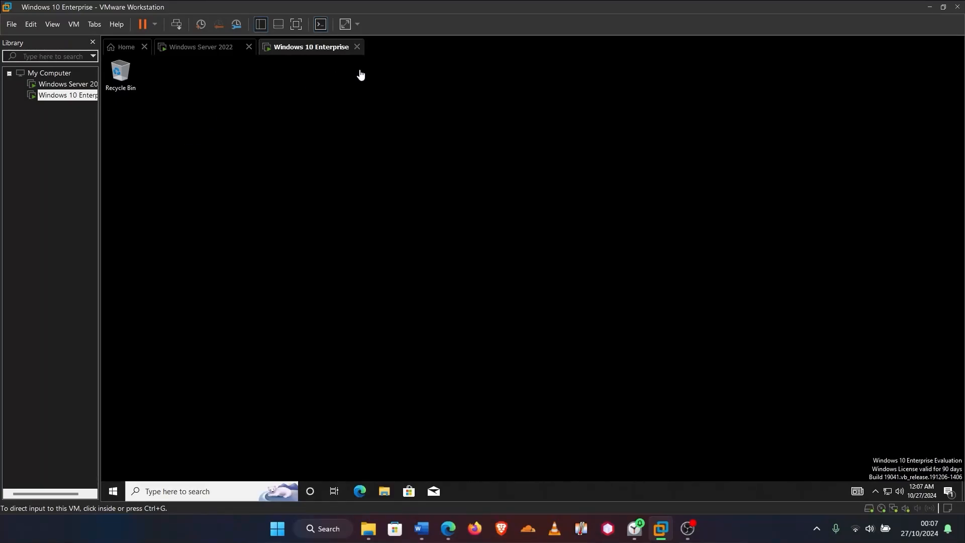
Sign out of the current Windows 10 session and return to the sign-in screen
click(115, 494)
click(111, 494)
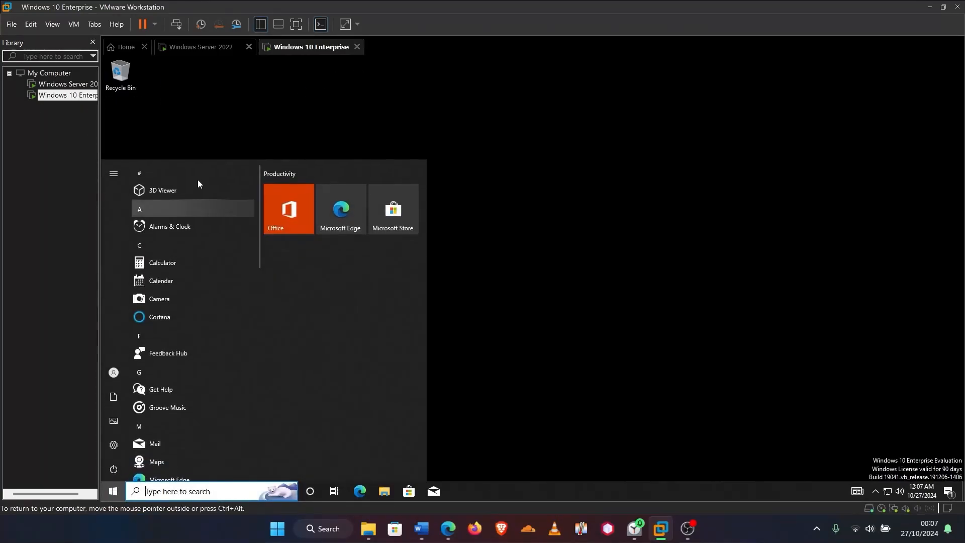
click(114, 374)
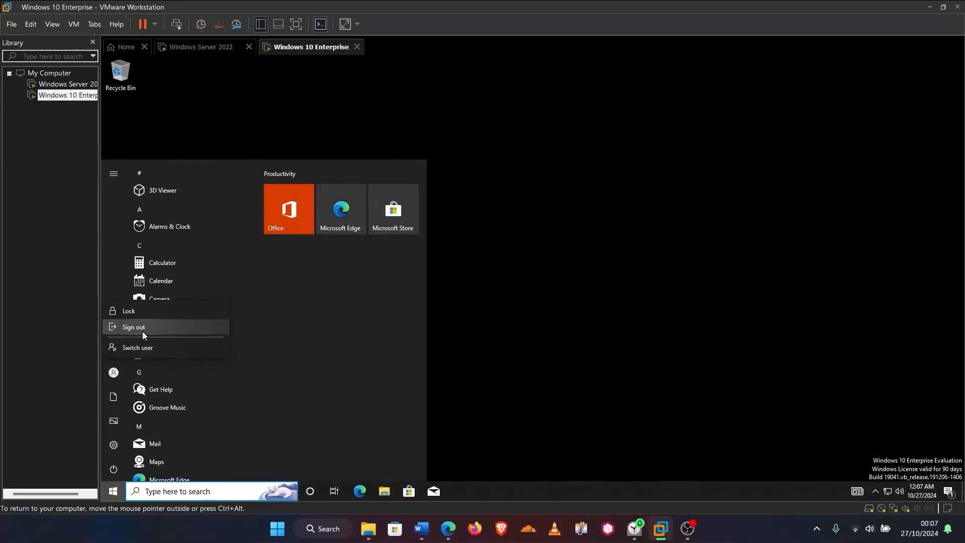
click(143, 331)
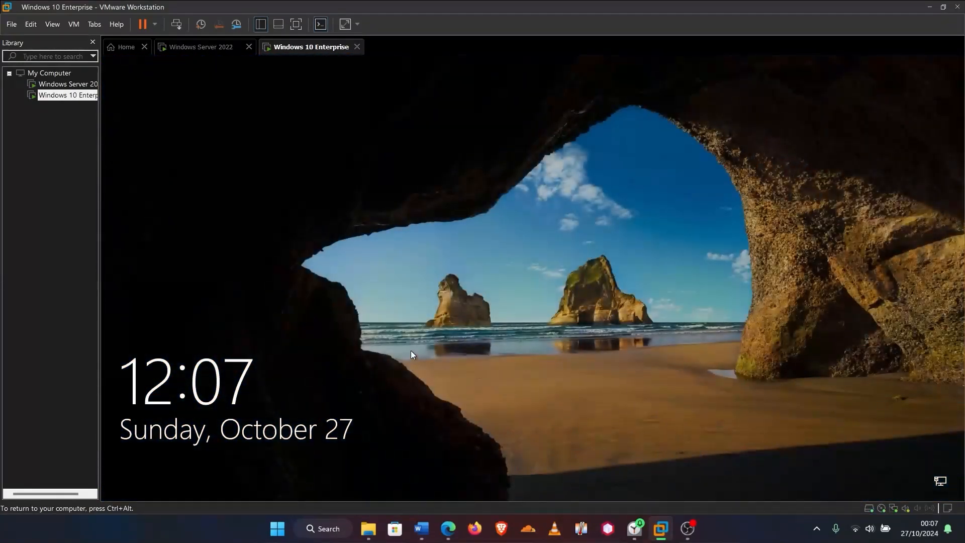
click(411, 351)
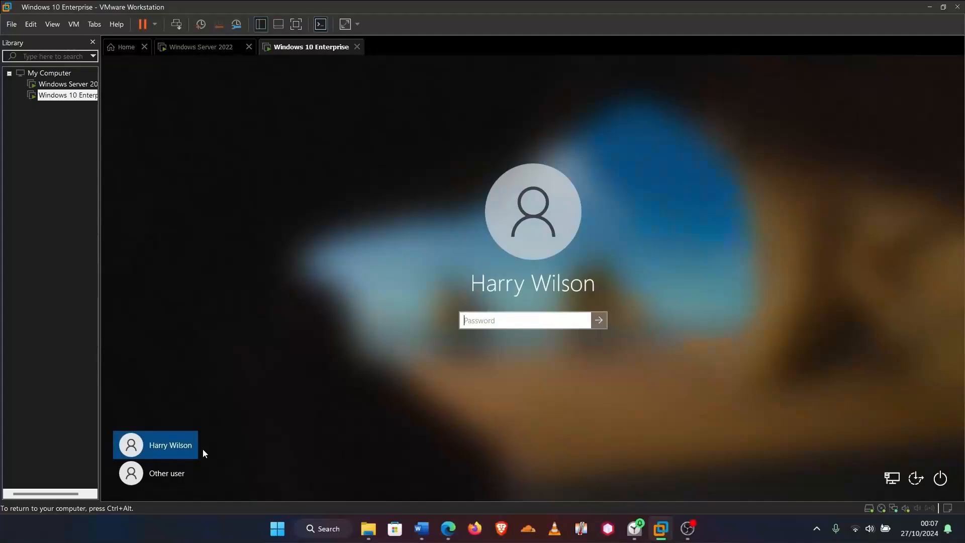
Sign in as Other user with the new account's username and initial password
click(167, 475)
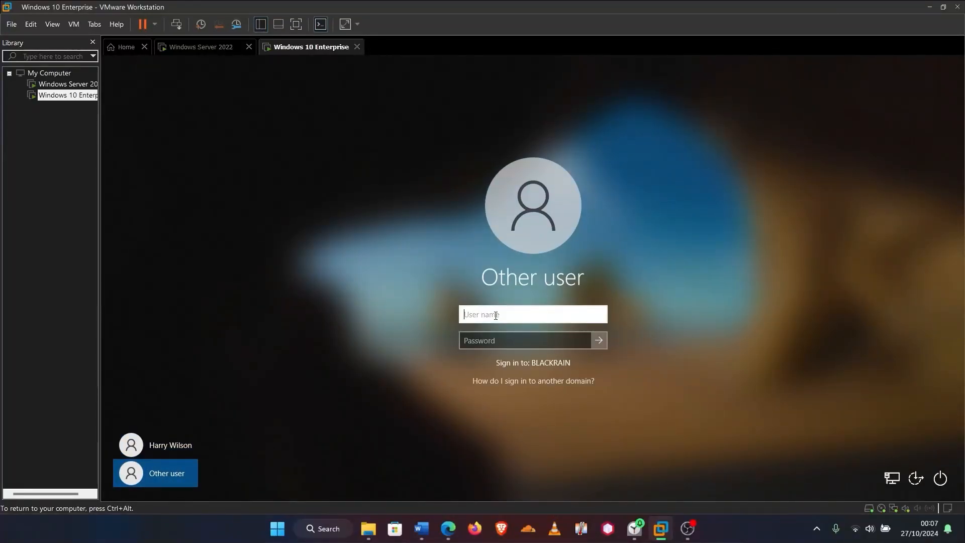
text(j-vardy)
click(505, 342)
text(••)
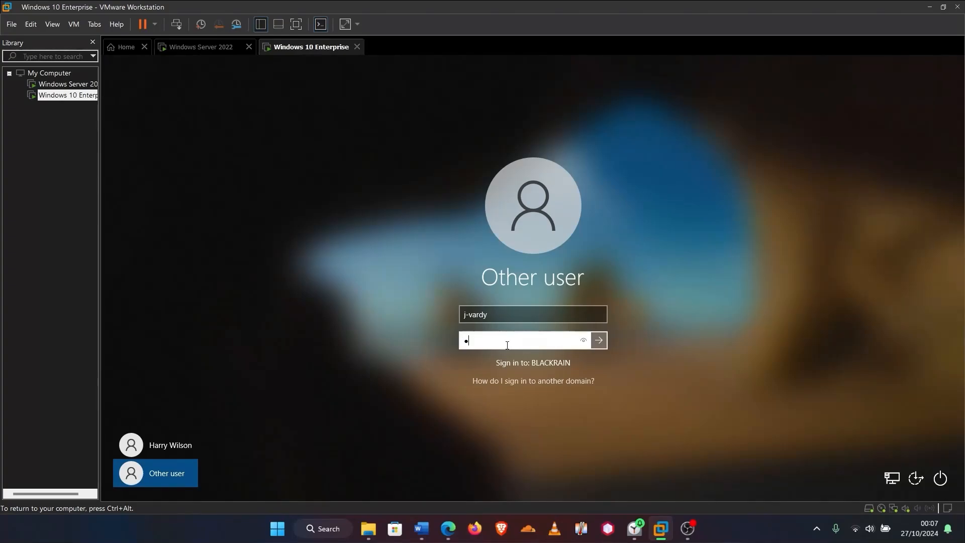
text(•••)
key(Return)
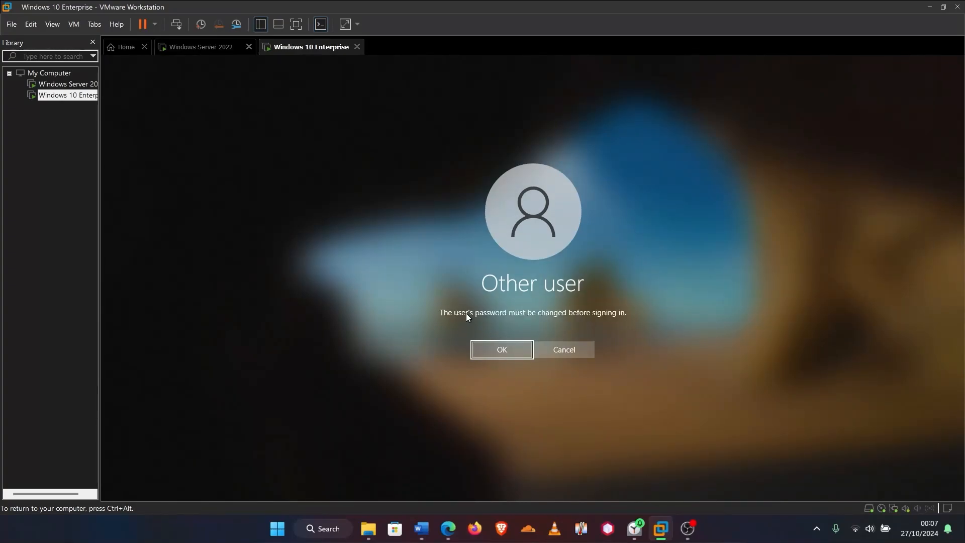
Accept the required password change and submit a new password twice
click(502, 350)
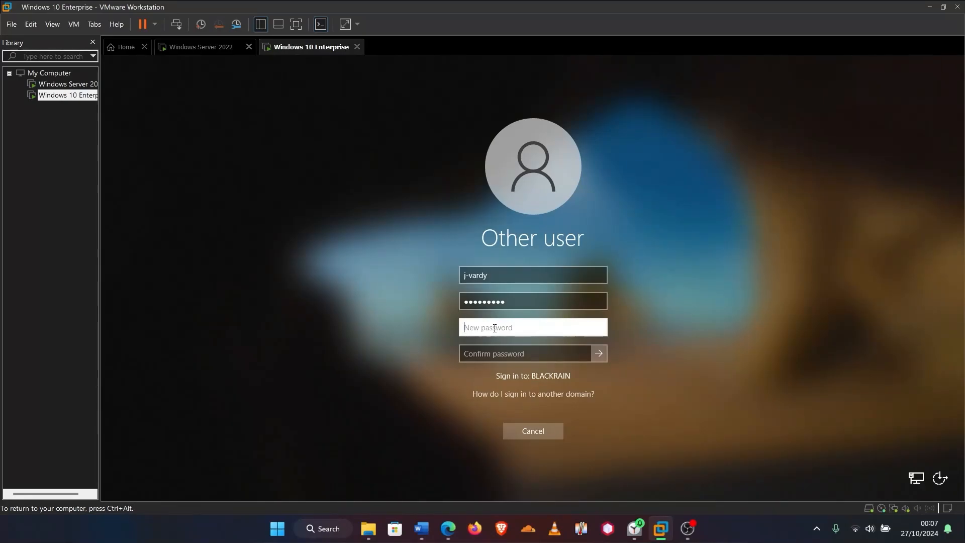
text(P•••••••)
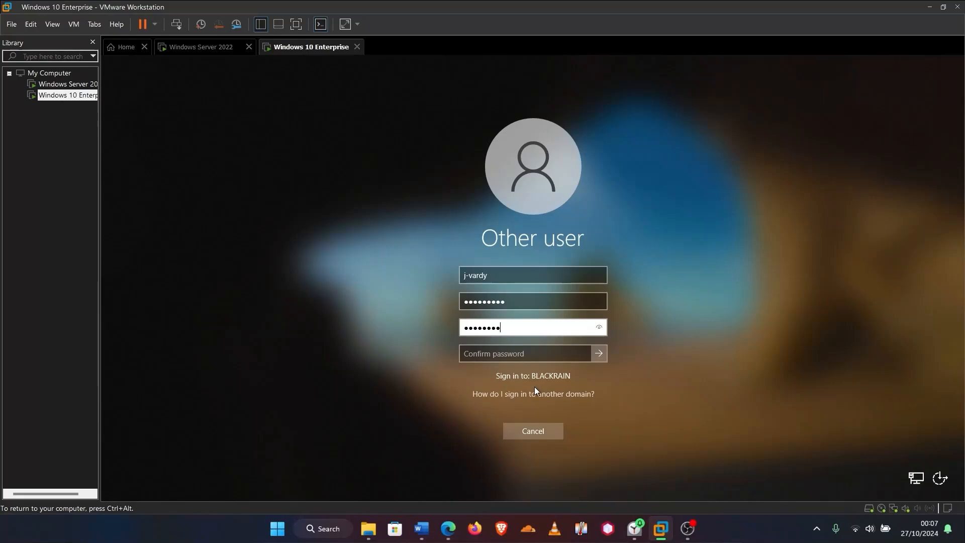
click(510, 358)
text(•)
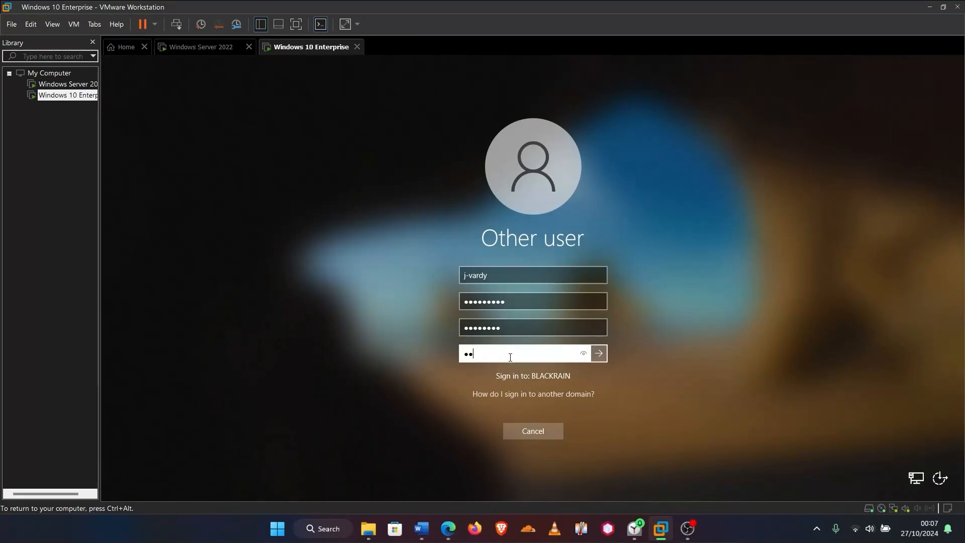
text(••••••••)
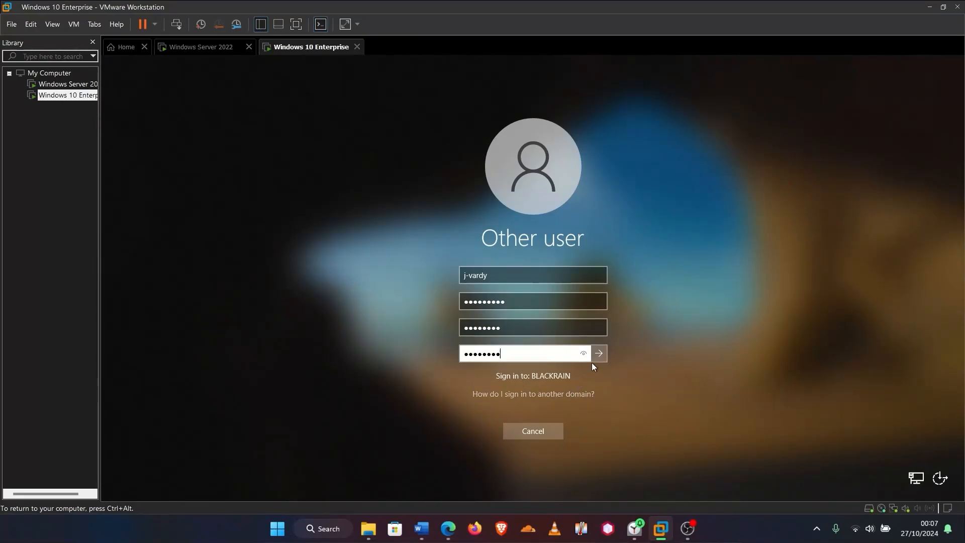
click(601, 354)
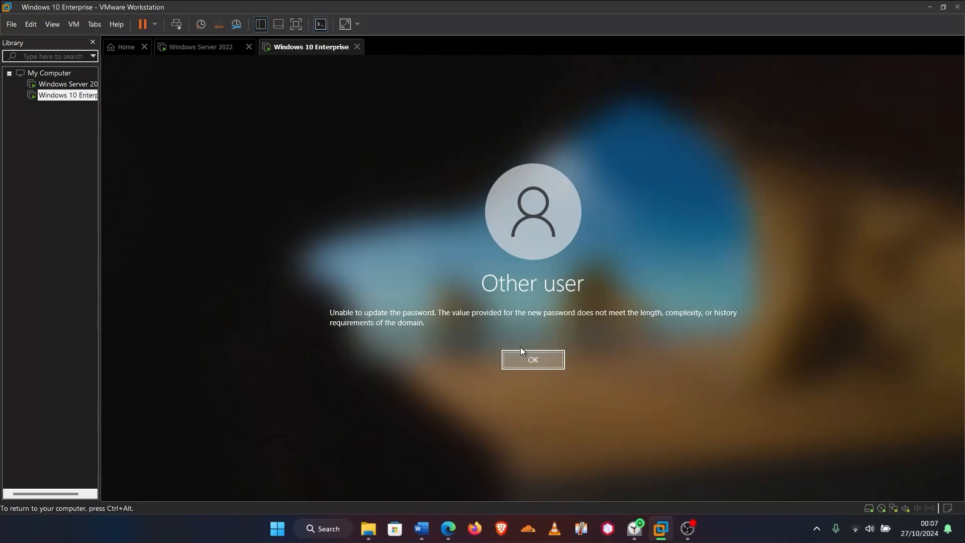
Re-enter the old password, enter a complex new password twice, and confirm the change
click(533, 359)
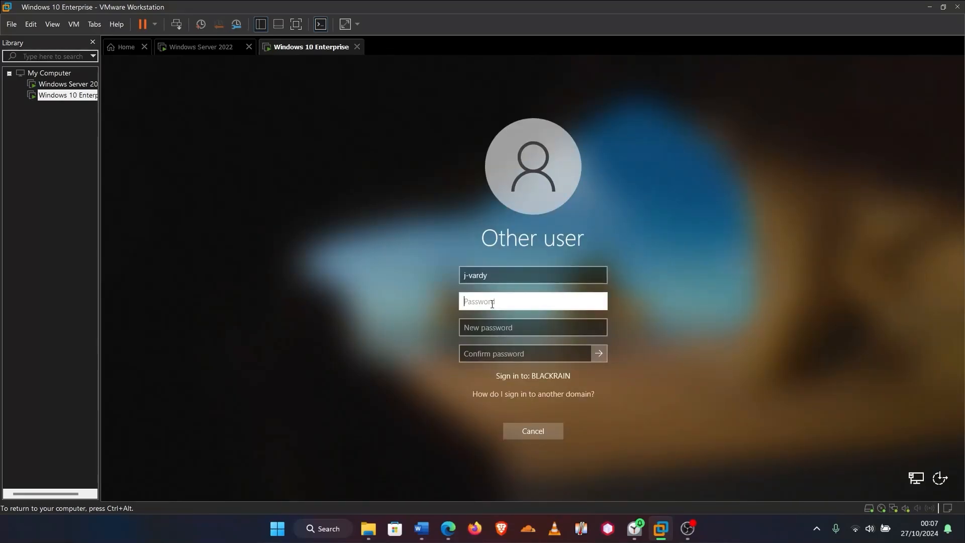
text(Pa$$w0rd!)
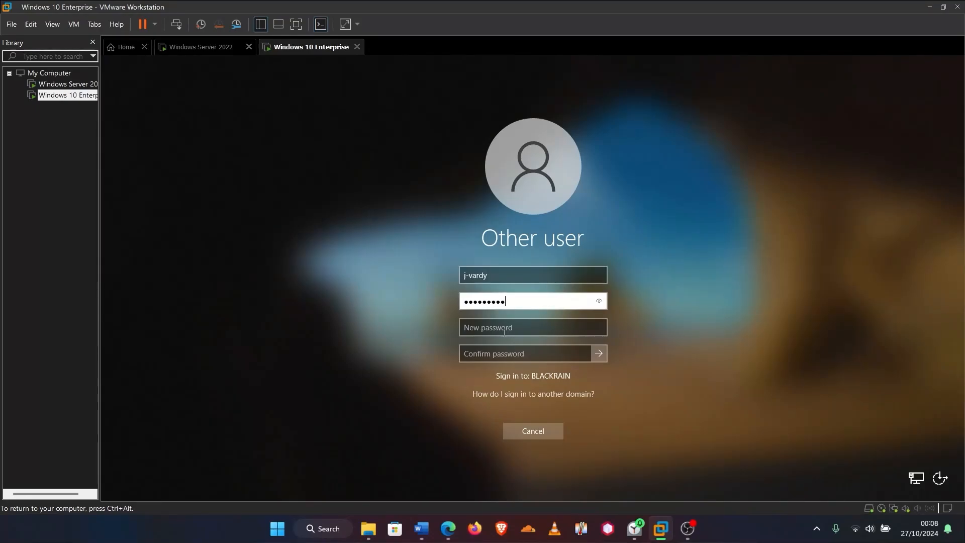
click(504, 332)
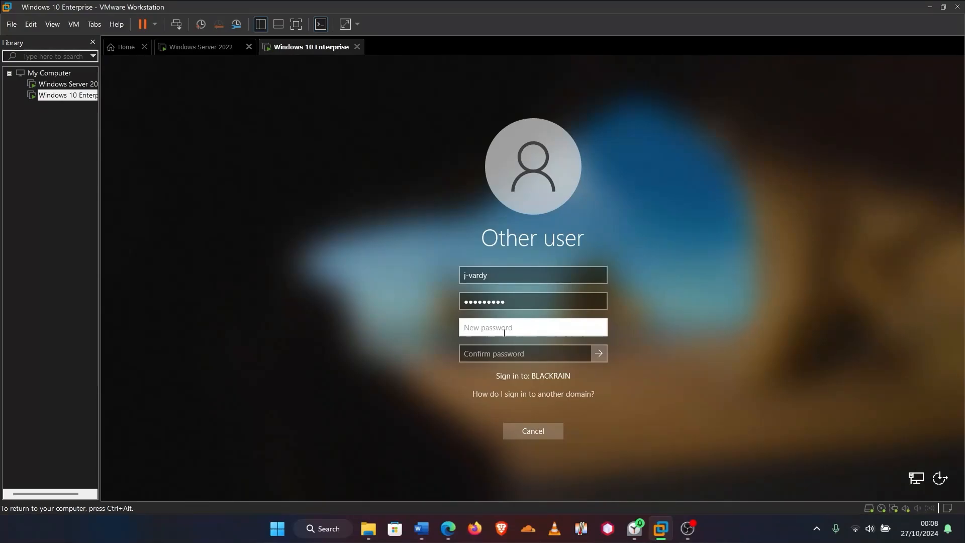
text(P@$$)
key(Tab)
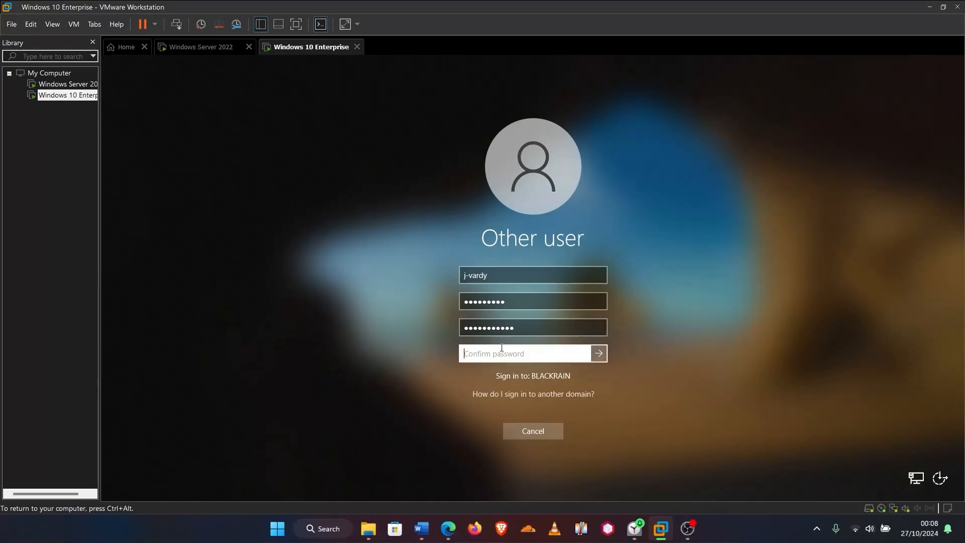
text(P@$$w0rd1)
click(602, 348)
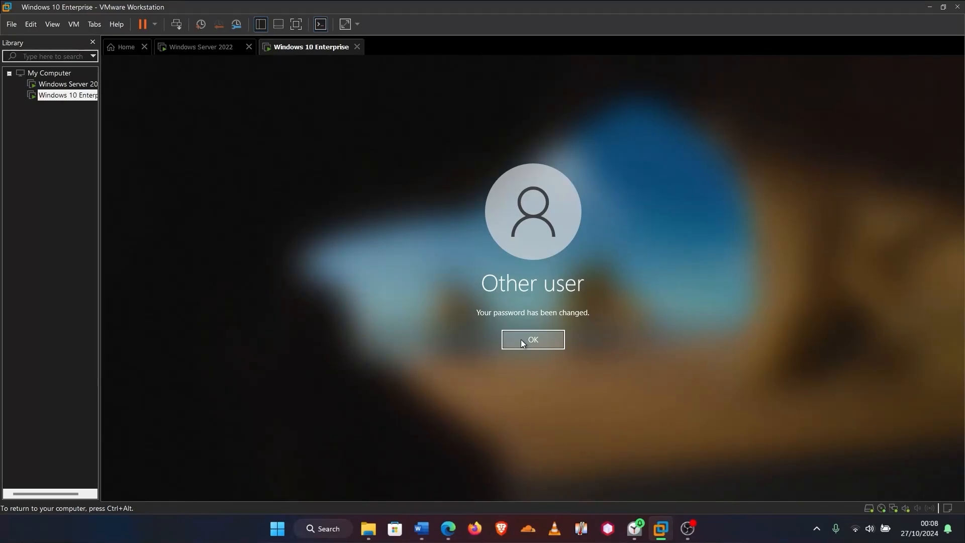
click(521, 339)
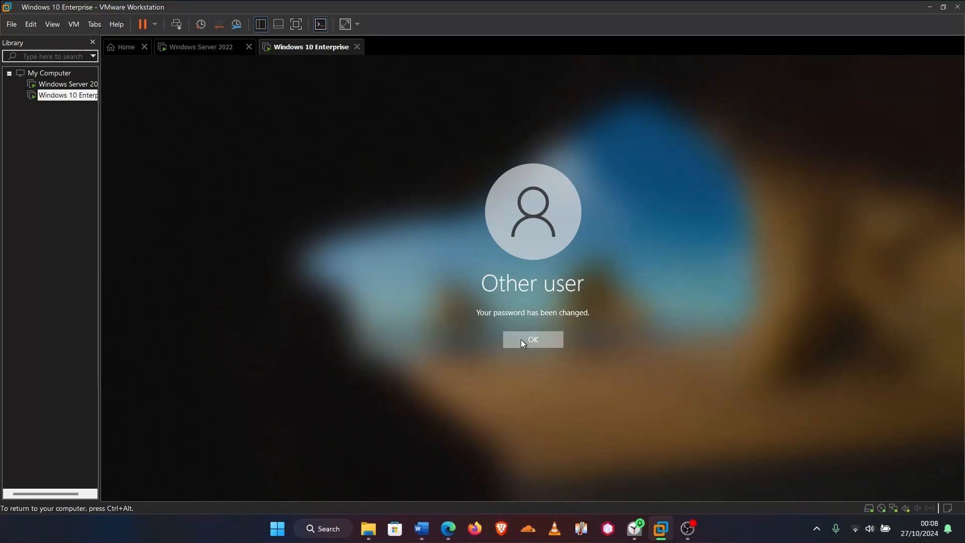
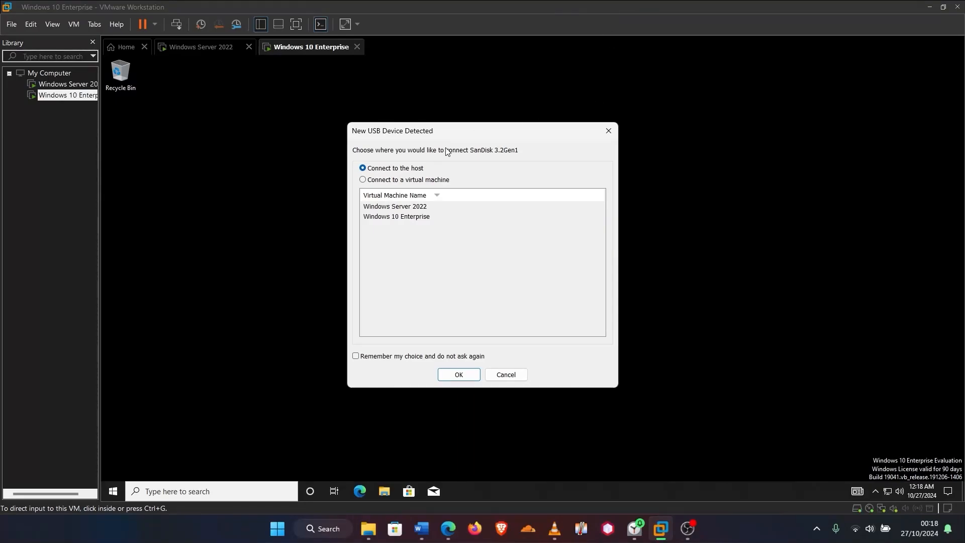
Route the SanDisk 3.2Gen1 USB drive to the Windows 10 Enterprise virtual machine instead of the host
click(362, 181)
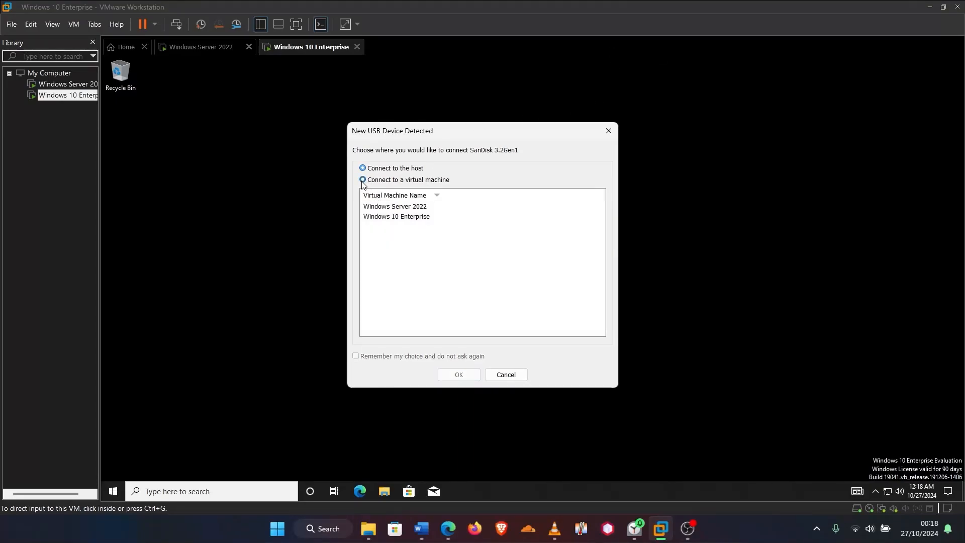
click(389, 219)
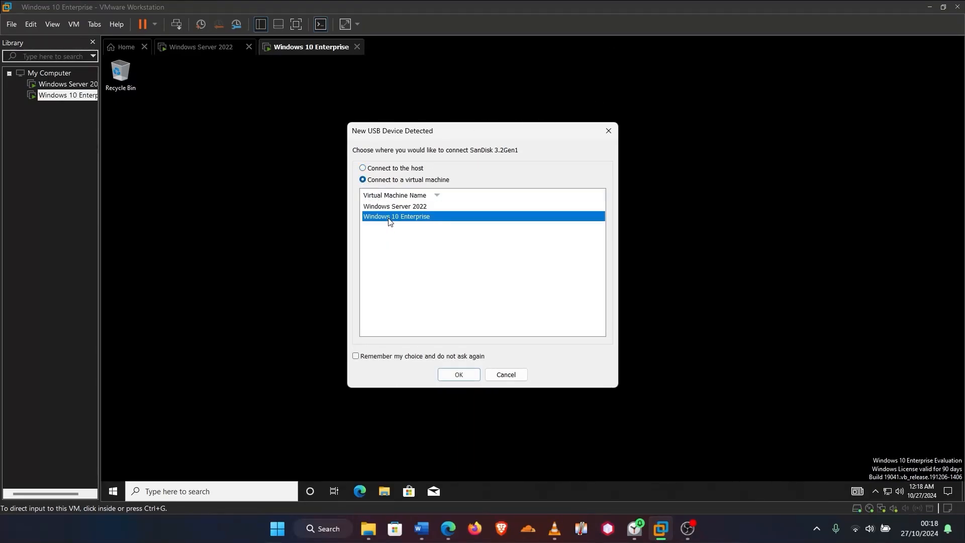
click(468, 375)
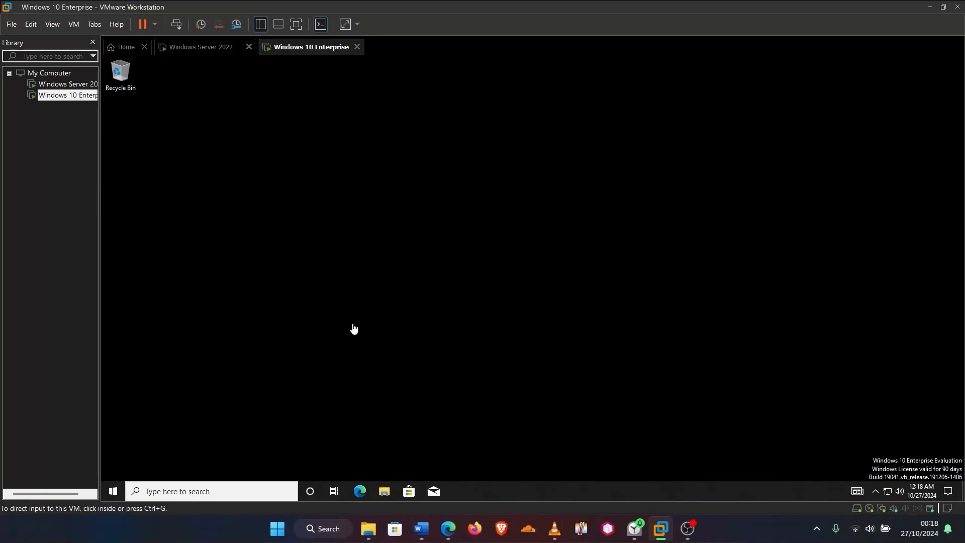
click(384, 492)
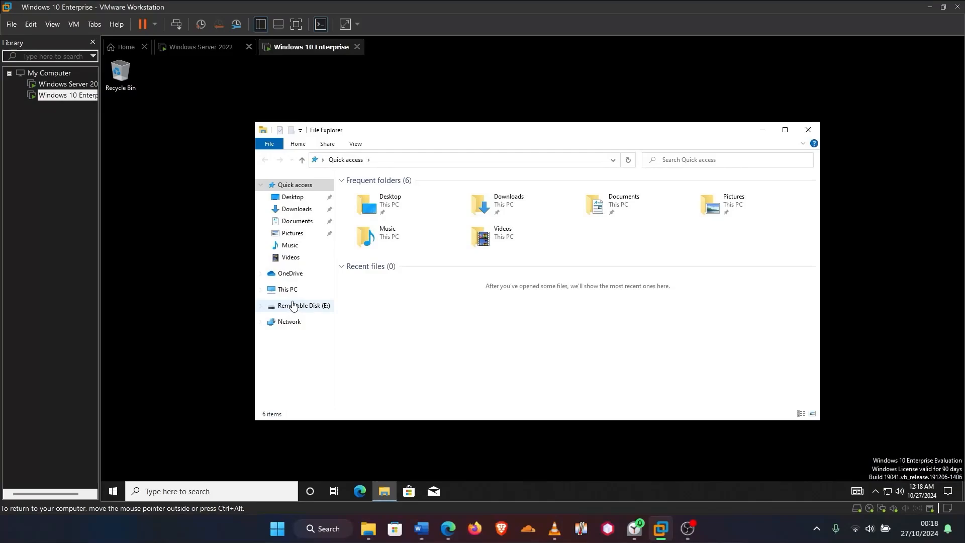
click(289, 291)
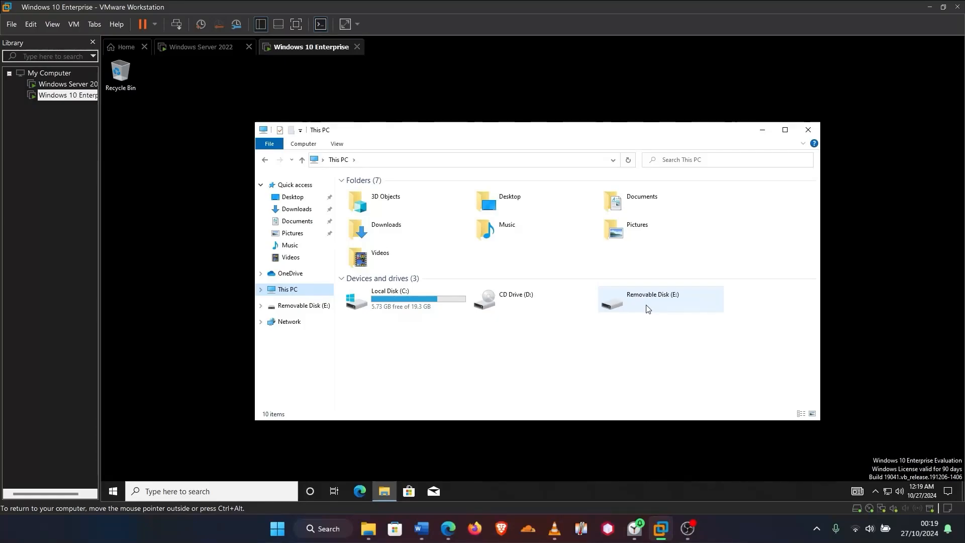
click(660, 304)
double_click(658, 300)
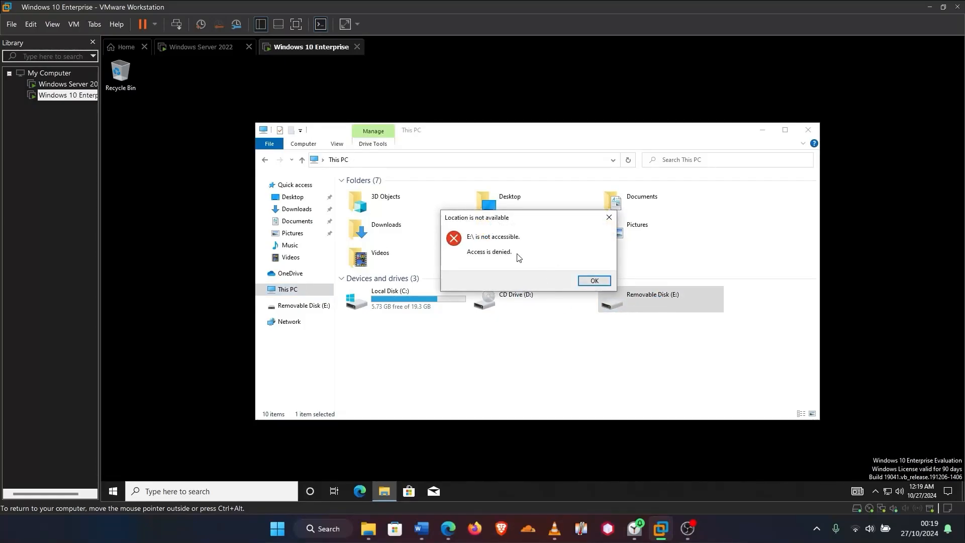
click(588, 282)
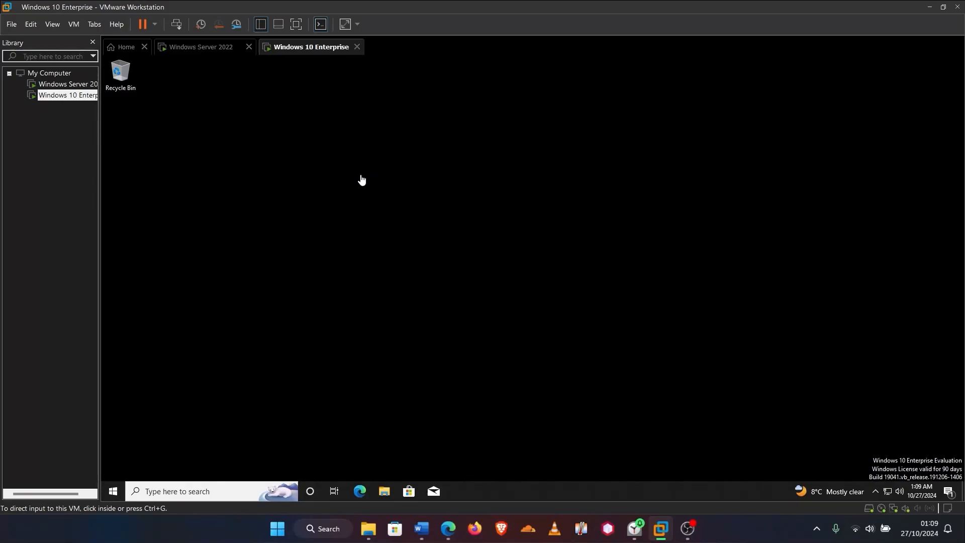
On the Windows Server 2022 machine, create a folder named Wallpaper on drive C:
click(203, 52)
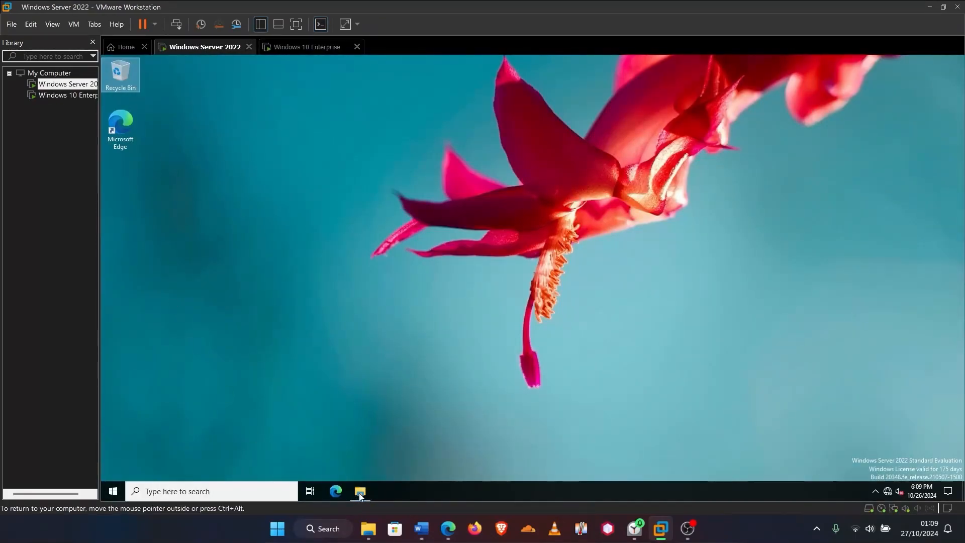
click(362, 493)
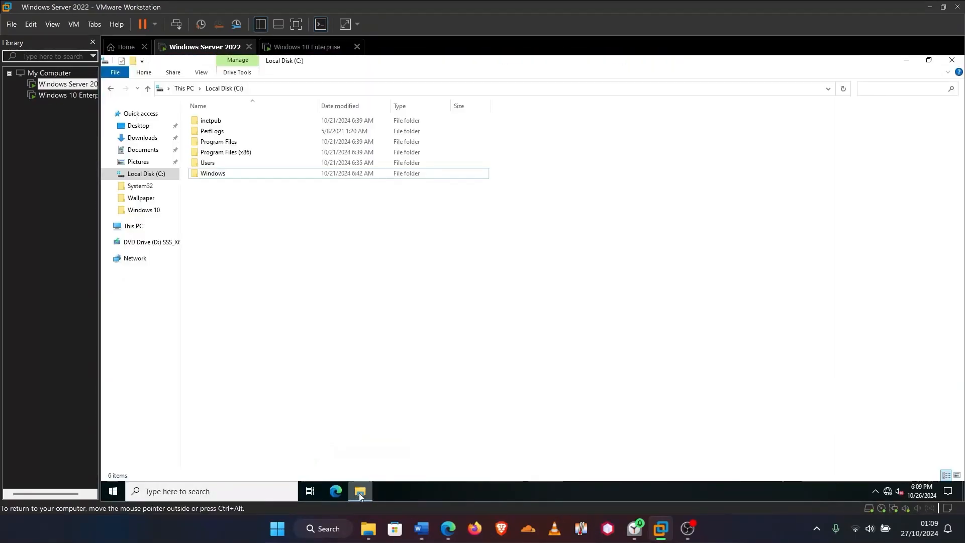
right_click(220, 215)
mouse_move(260, 315)
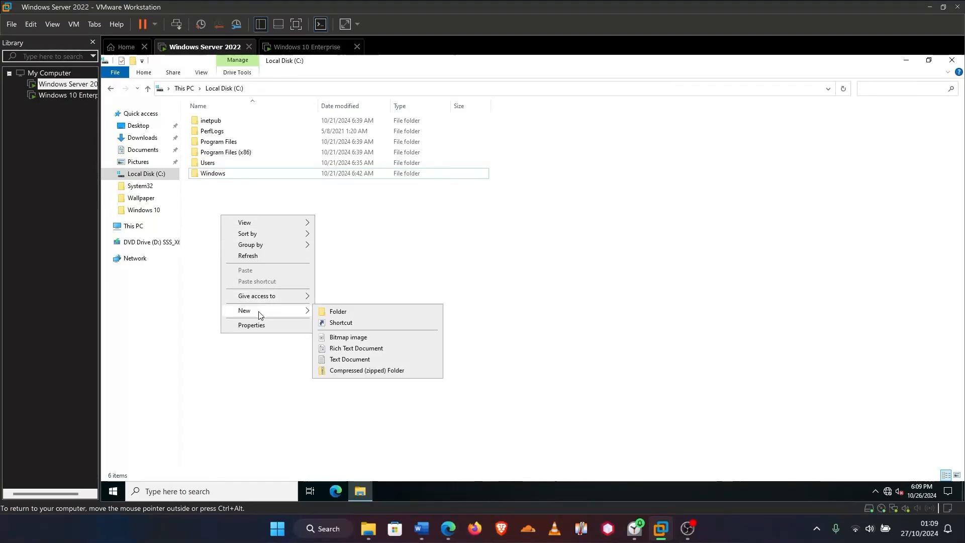
click(336, 311)
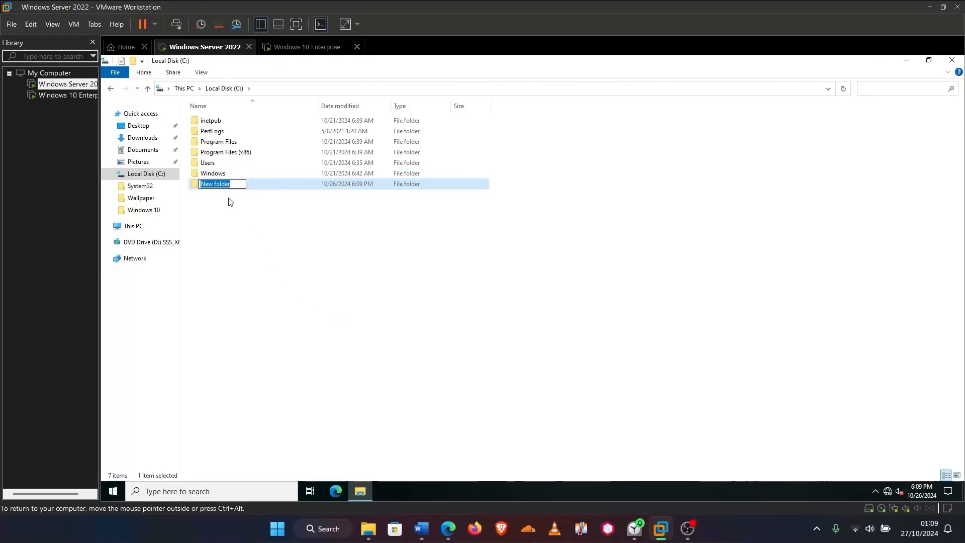
text(Wallpaper)
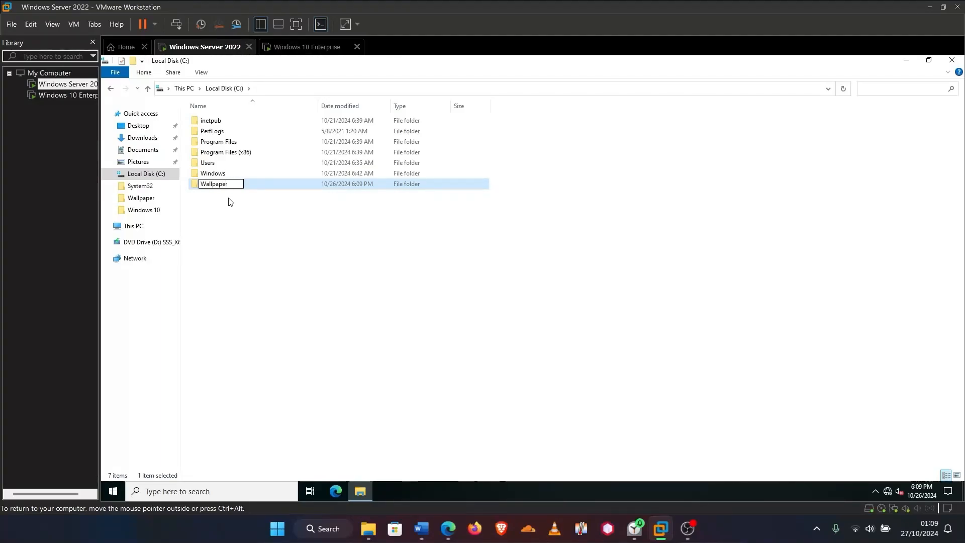
key(Return)
Share the Wallpaper folder through Advanced Sharing and copy its network path
right_click(246, 186)
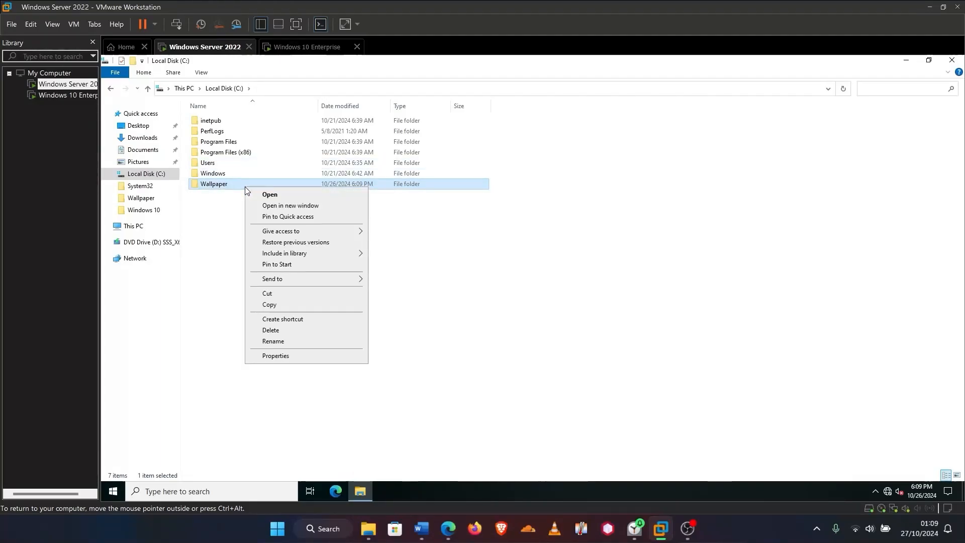
click(256, 355)
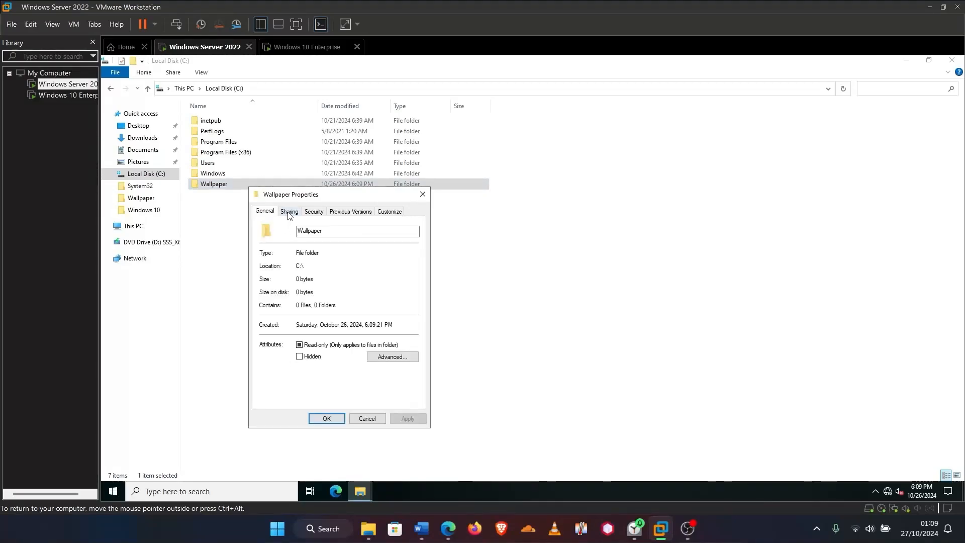
click(289, 211)
click(301, 333)
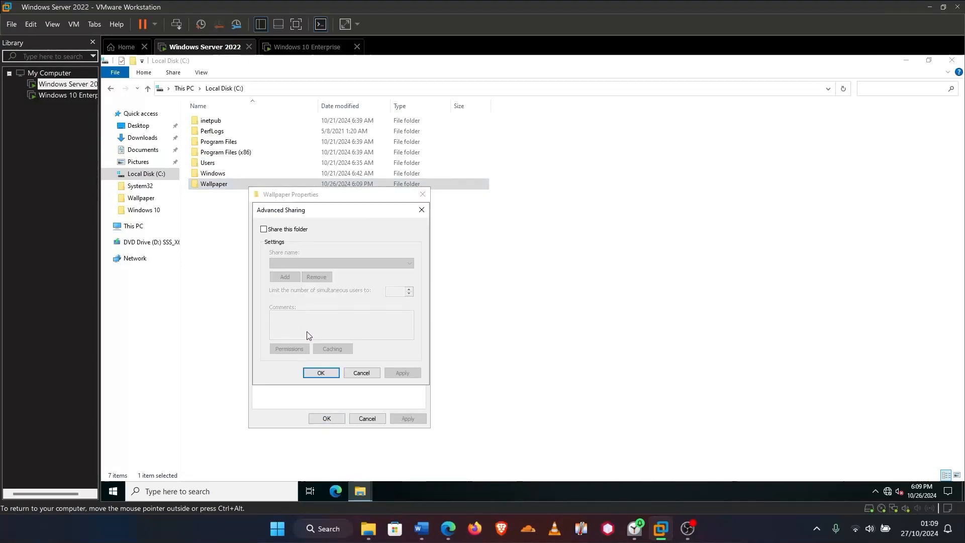
click(264, 230)
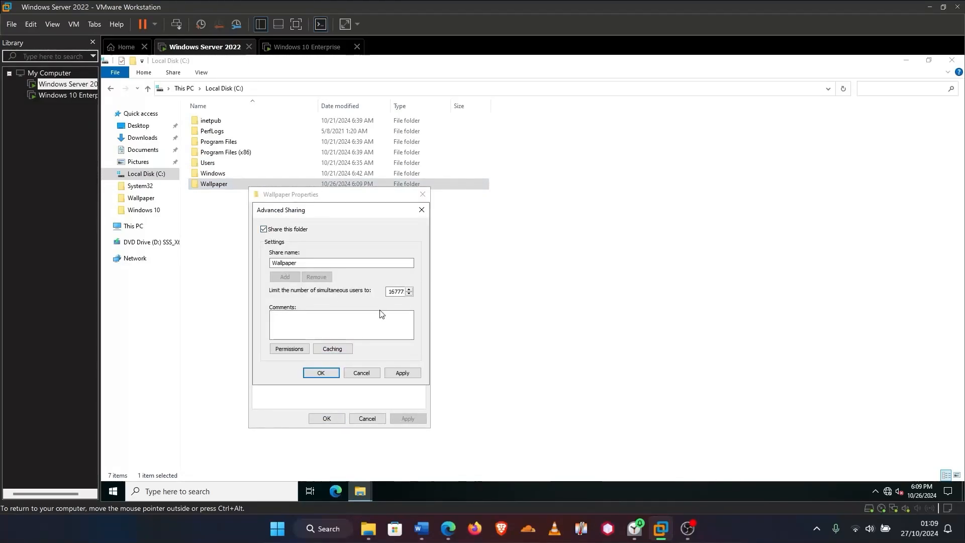
click(402, 373)
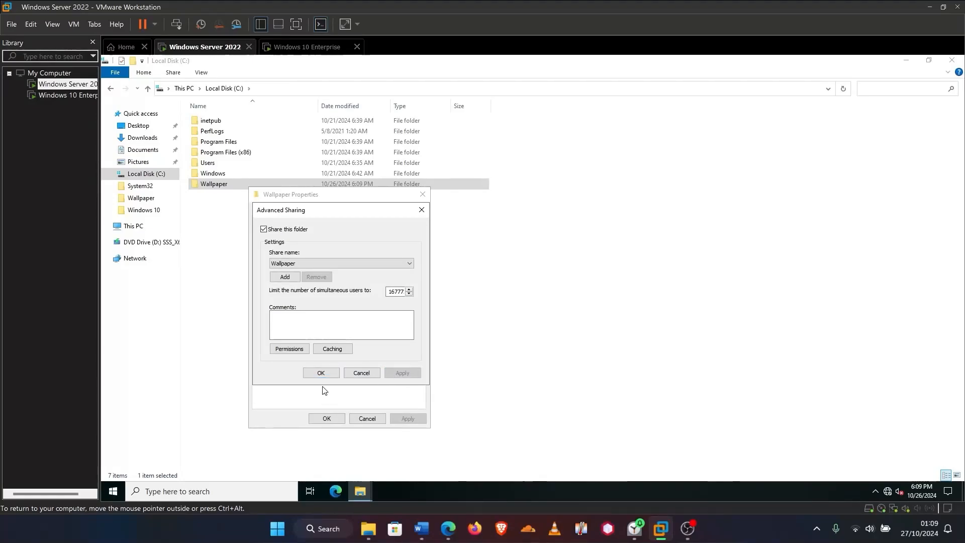
click(321, 372)
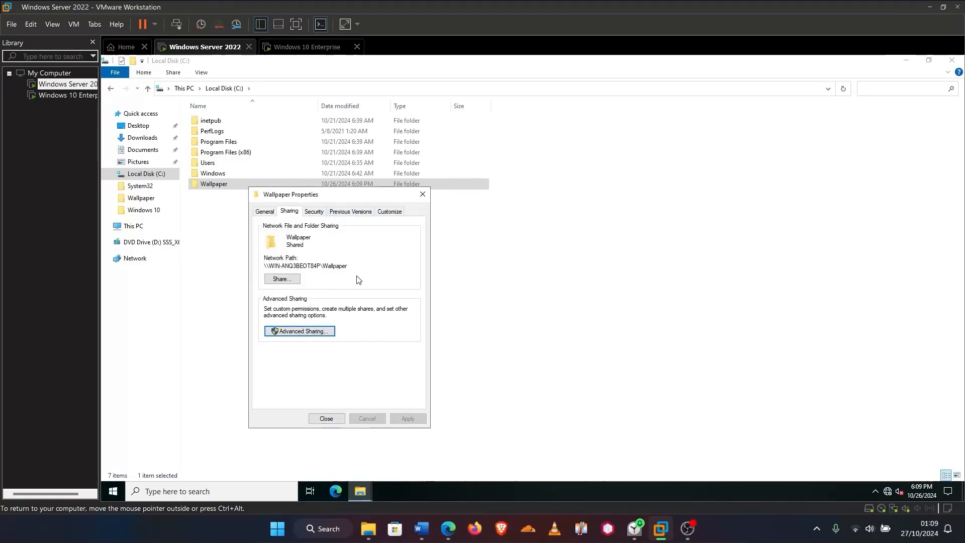
drag(351, 269, 262, 267)
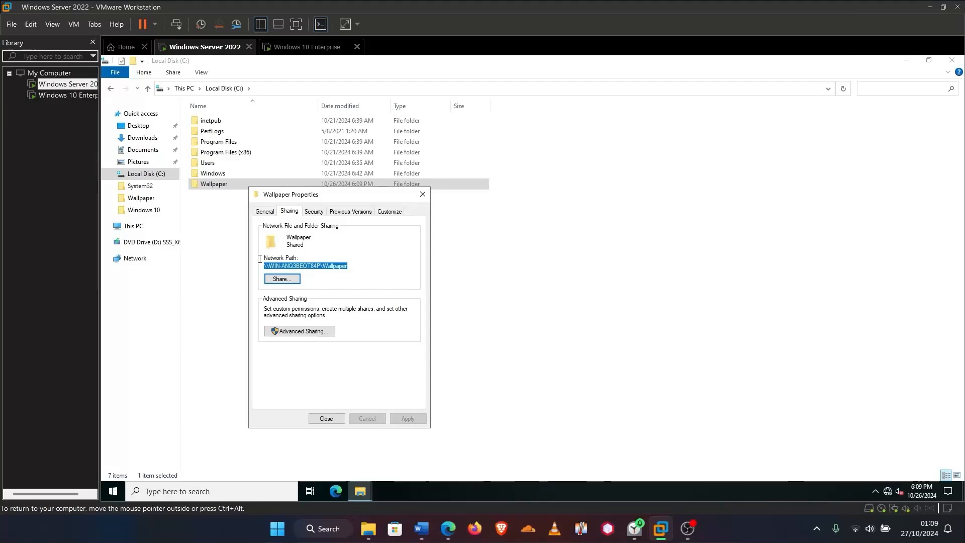
right_click(325, 266)
click(355, 299)
click(328, 419)
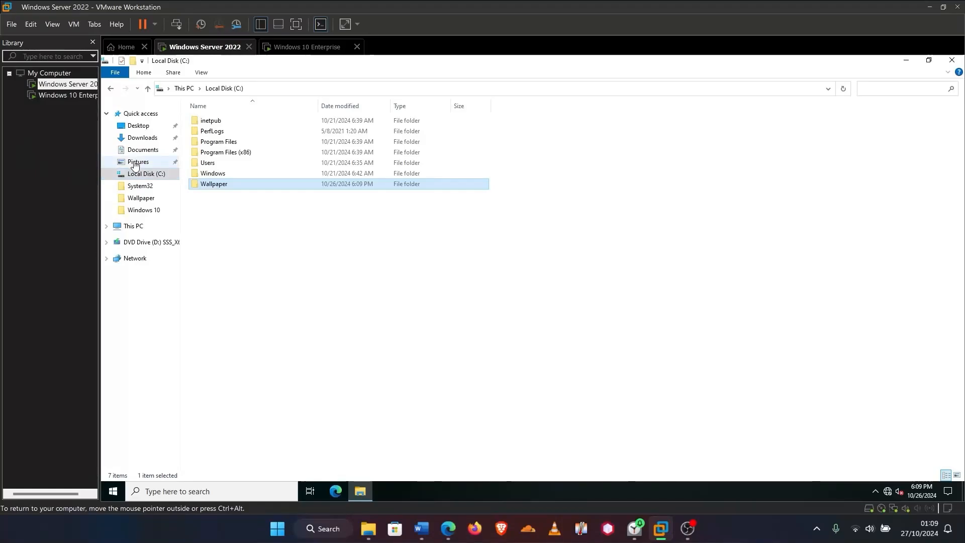
Browse the Windows 10 wallpaper pictures, preview img3 and img4, and copy img4
click(137, 199)
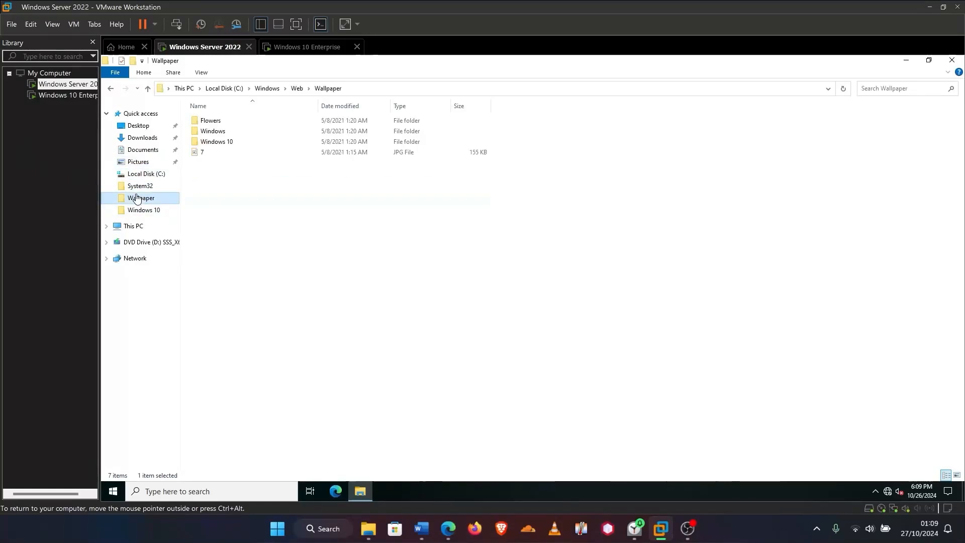
double_click(214, 144)
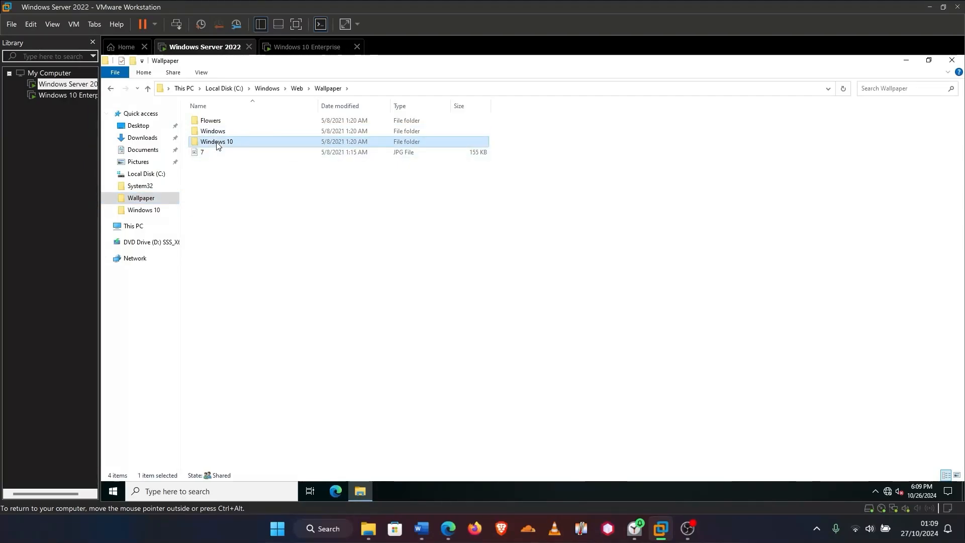
double_click(210, 142)
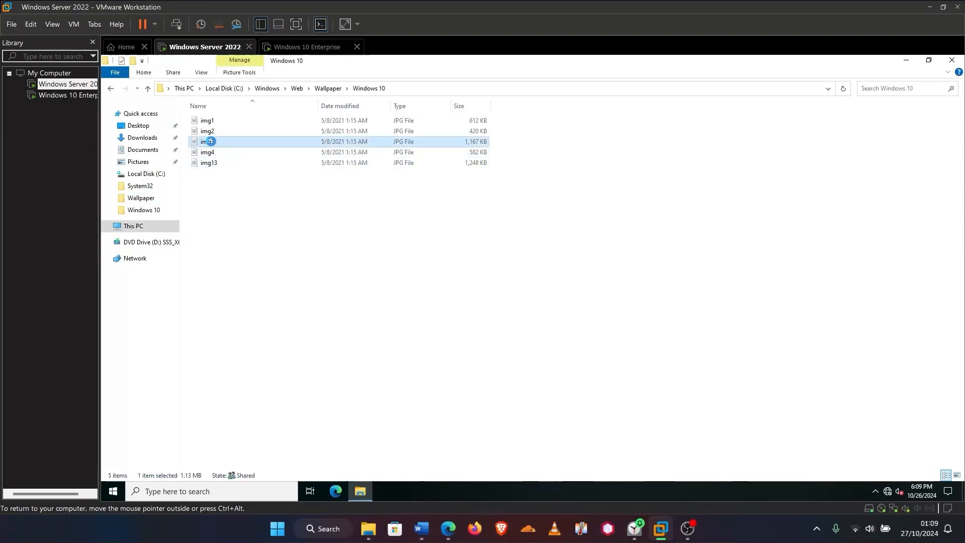
click(952, 60)
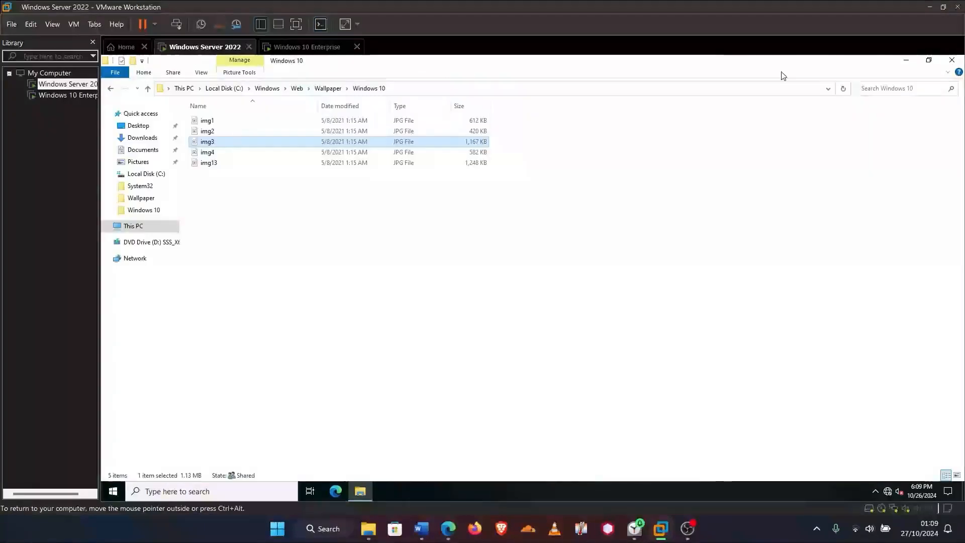
double_click(215, 152)
click(951, 60)
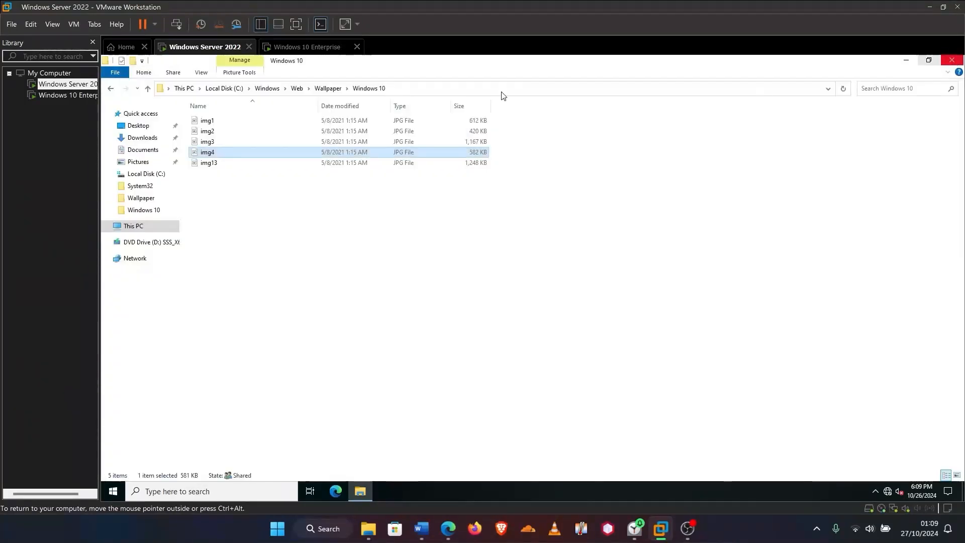
right_click(216, 157)
click(272, 314)
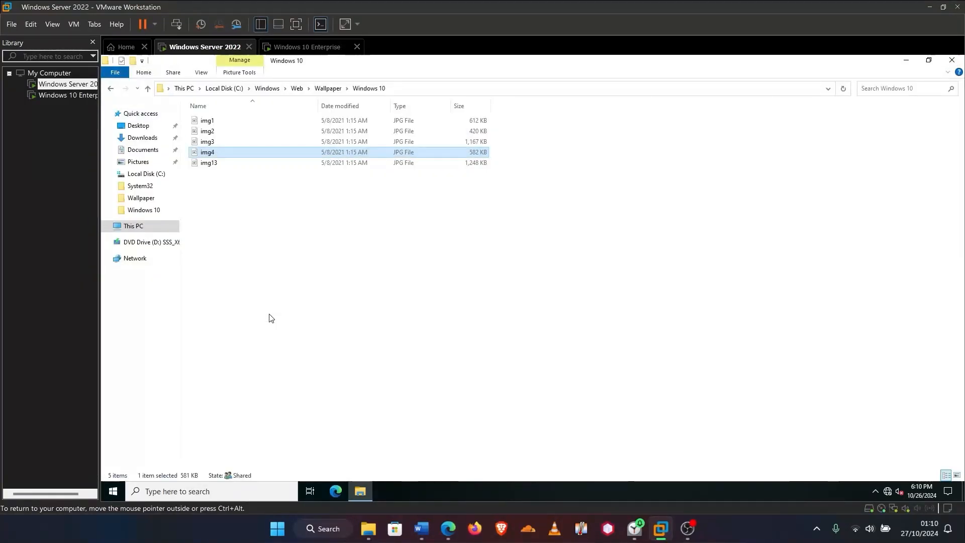
Paste img4 into C:\Wallpaper and rename it to 7
click(111, 89)
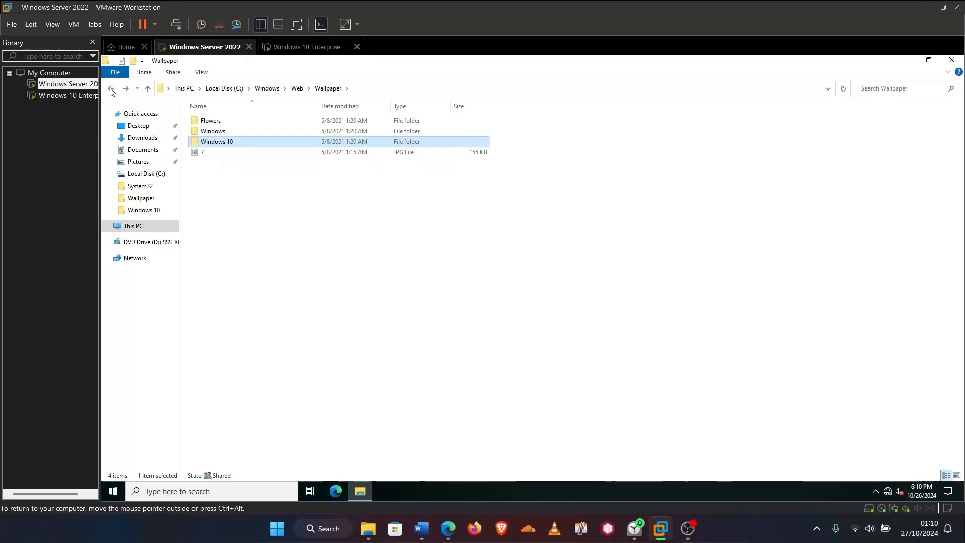
click(110, 89)
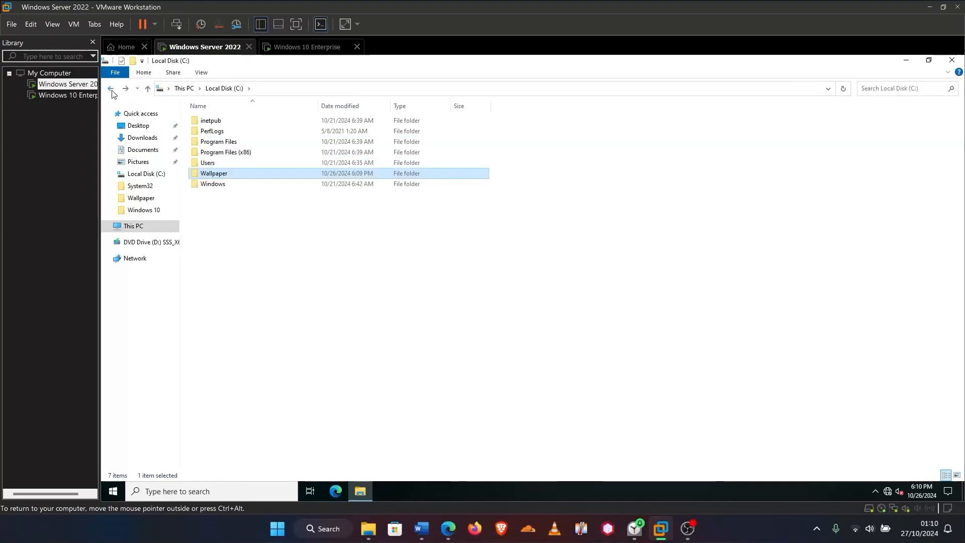
double_click(227, 173)
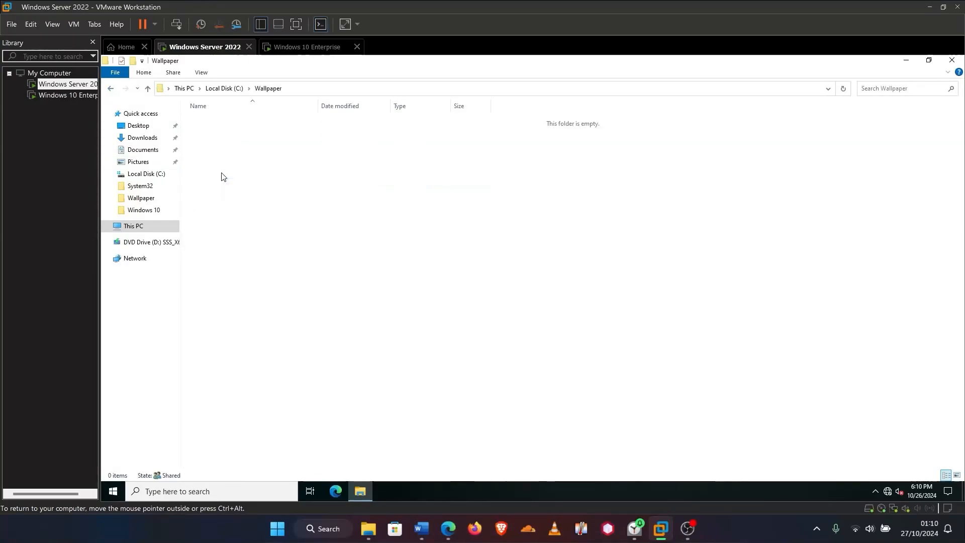
right_click(297, 196)
click(309, 265)
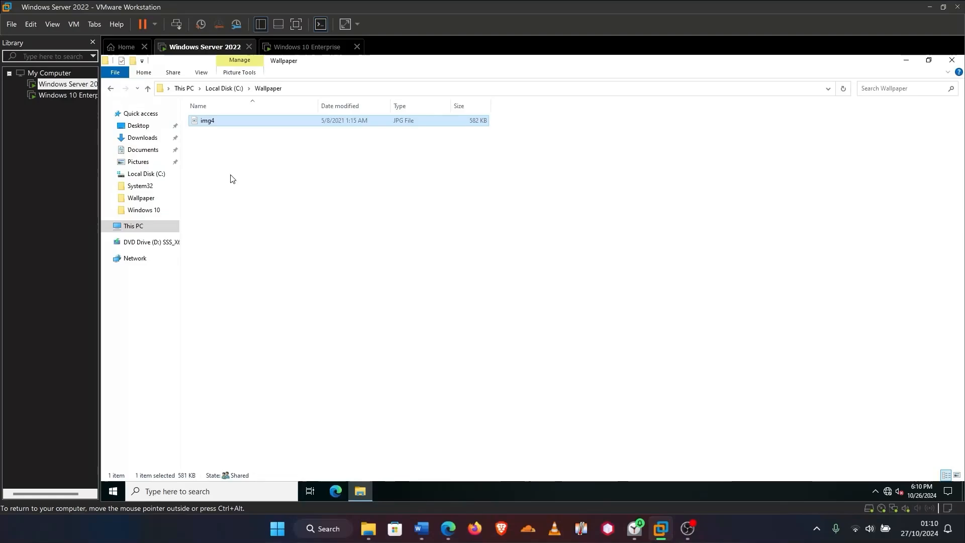
right_click(220, 122)
click(254, 313)
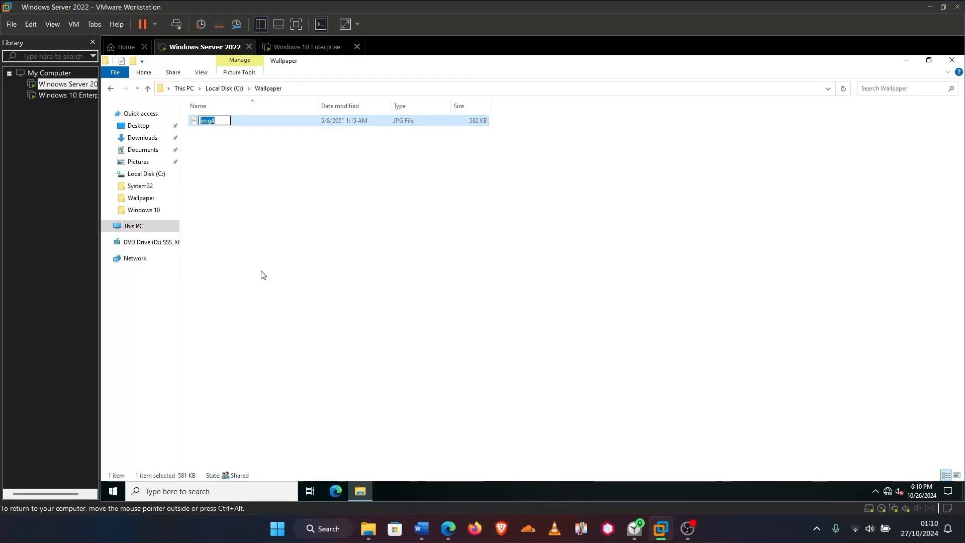
text(7)
key(Return)
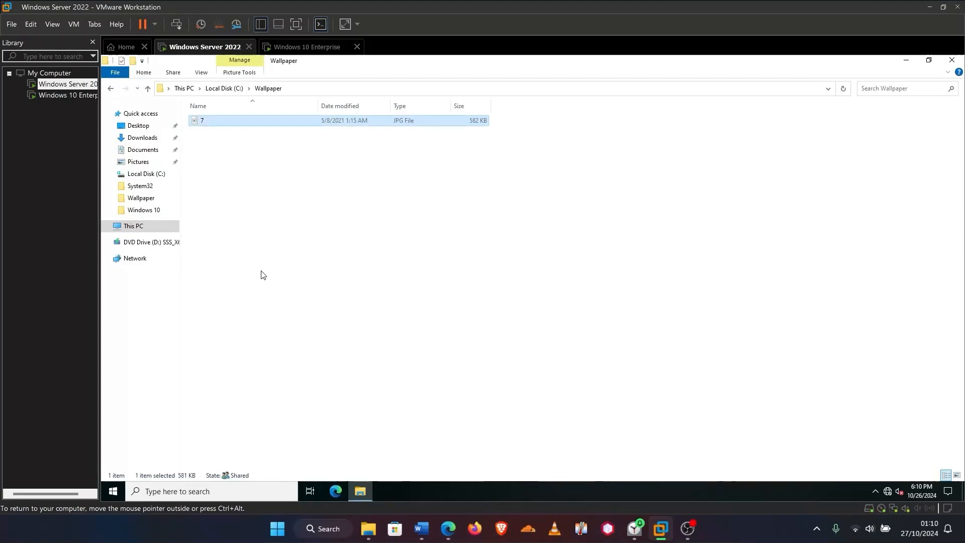
Copy the Wallpaper folder's network path from its Sharing properties
click(110, 89)
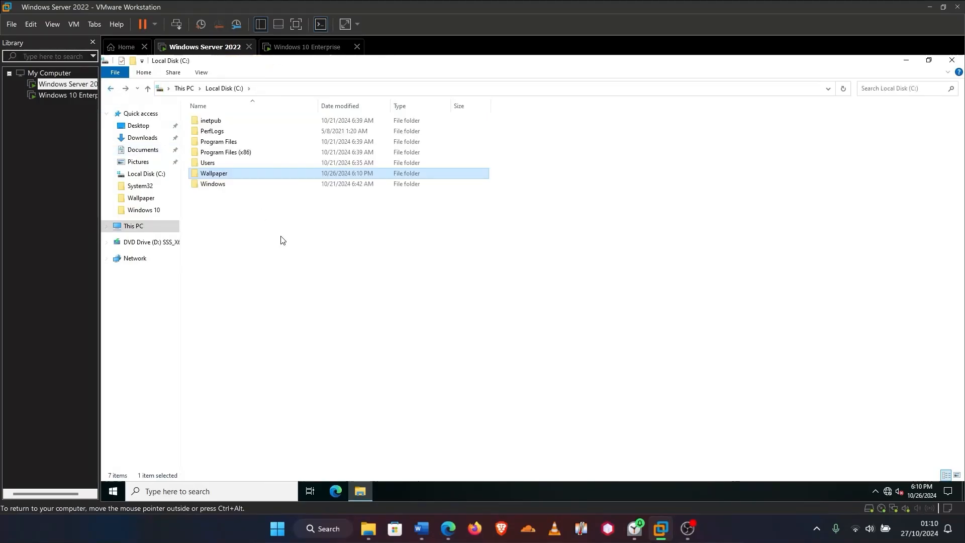
right_click(216, 175)
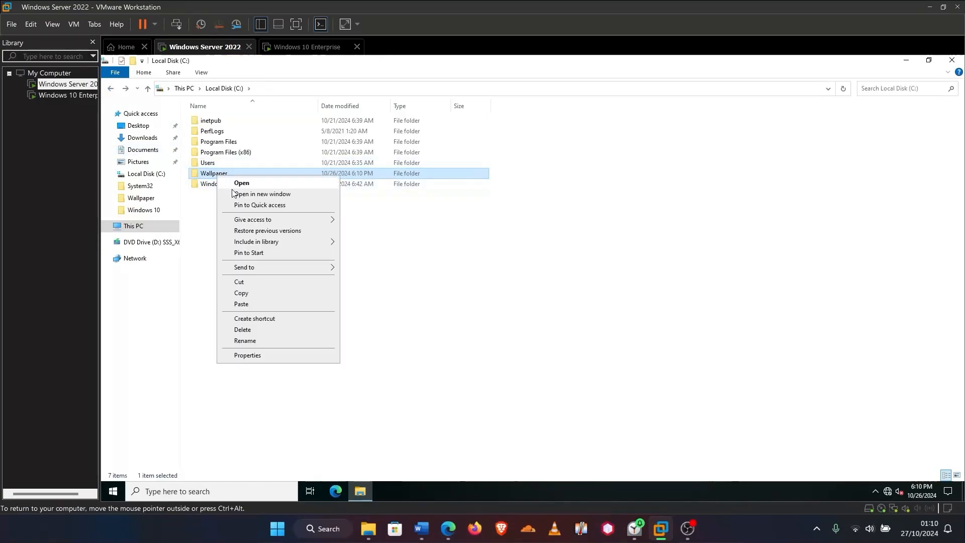
click(254, 355)
click(261, 199)
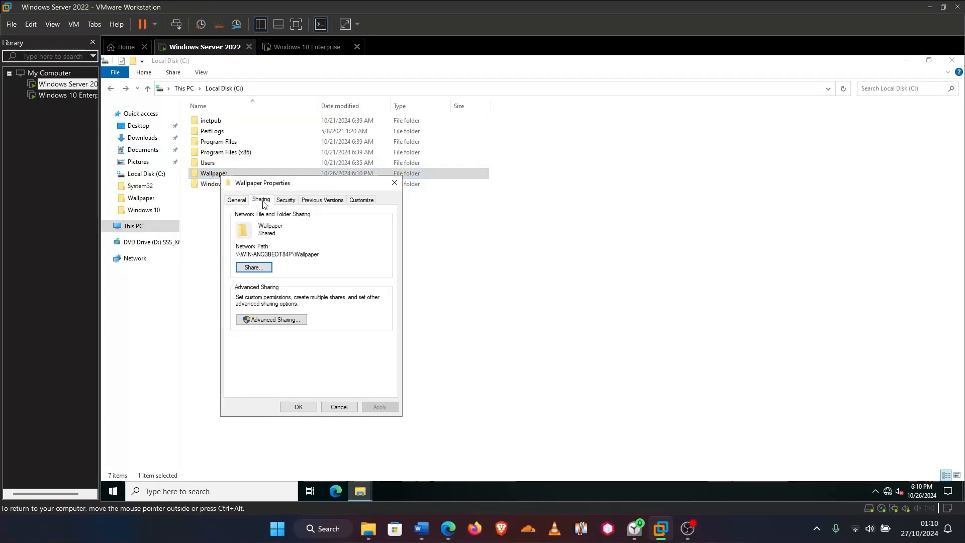
double_click(304, 254)
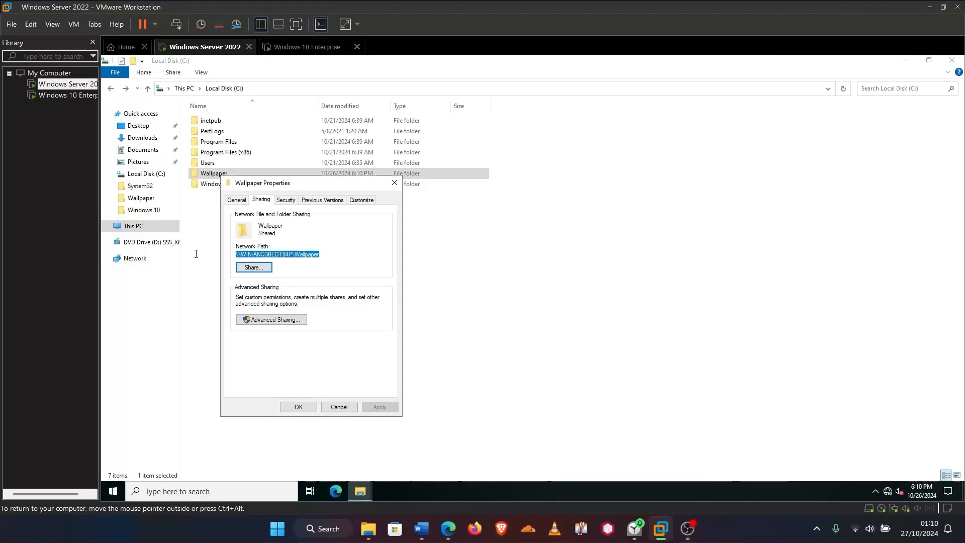
right_click(285, 254)
click(308, 286)
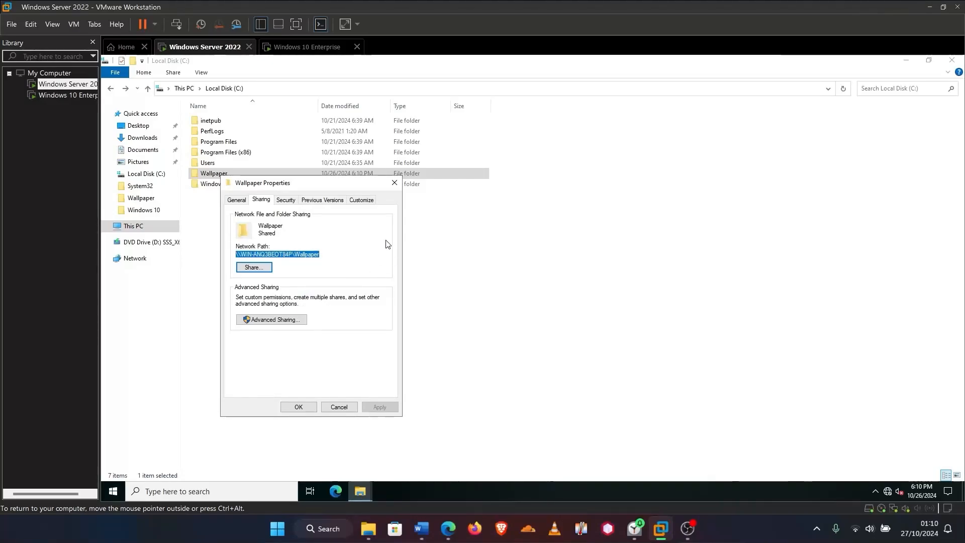
click(298, 407)
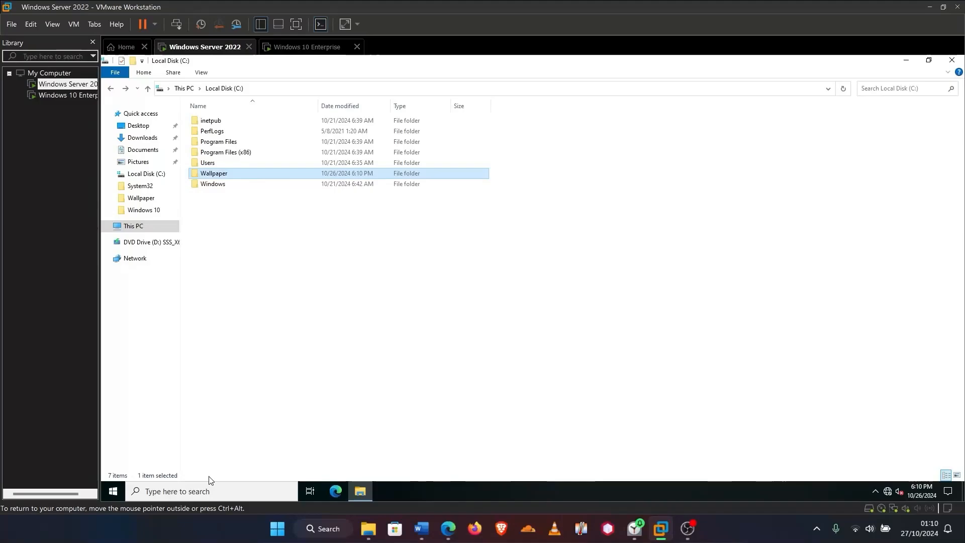
Search for 'grou' and launch Group Policy Management
click(203, 495)
text(group)
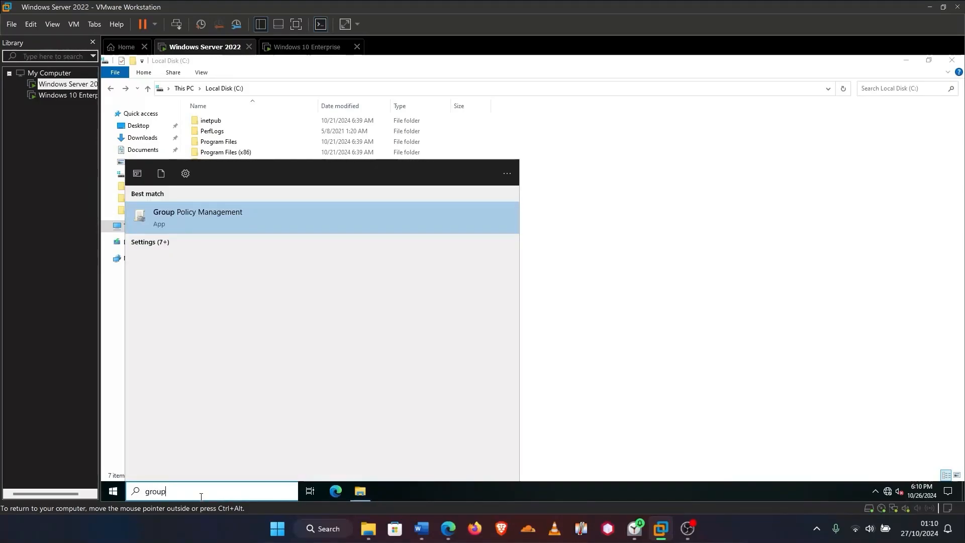
click(267, 215)
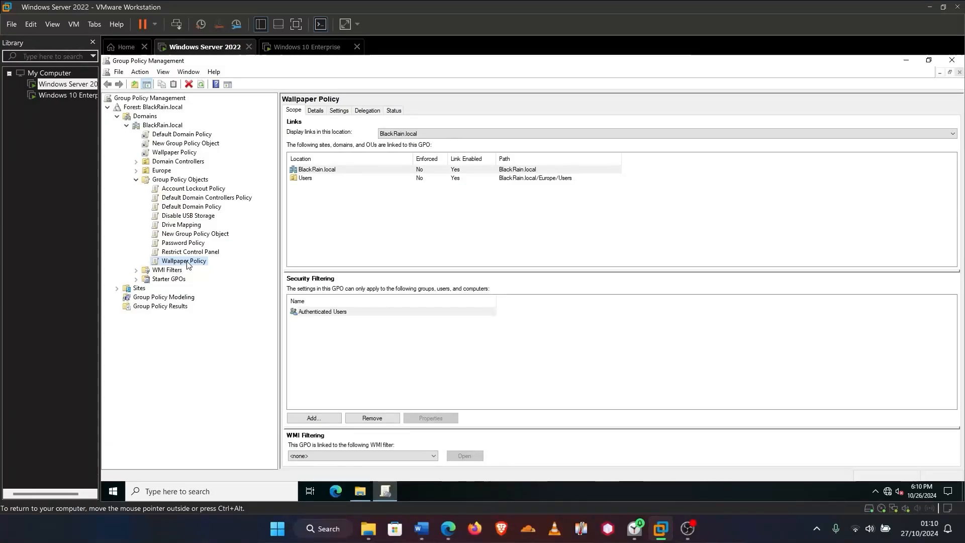
Delete the existing Wallpaper Policy GPO
right_click(187, 265)
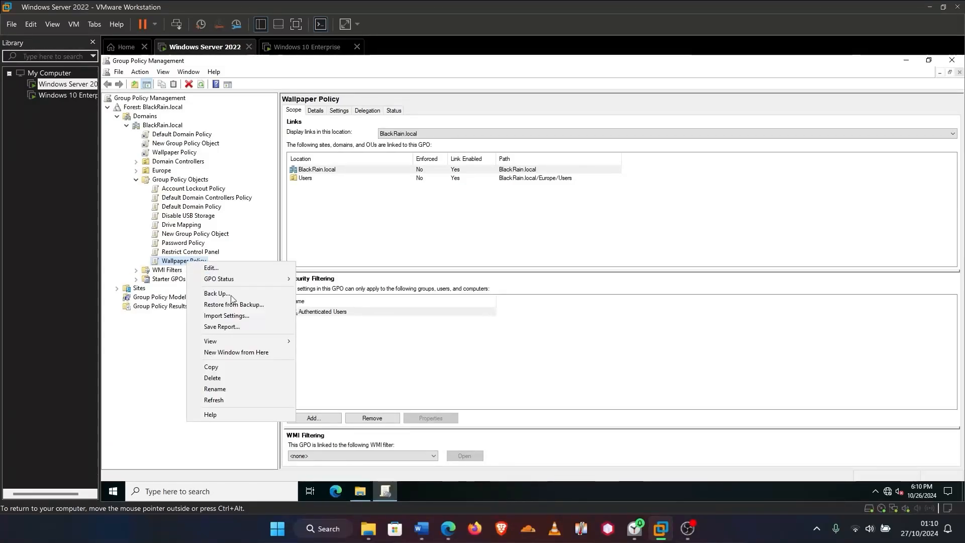
click(221, 385)
click(556, 278)
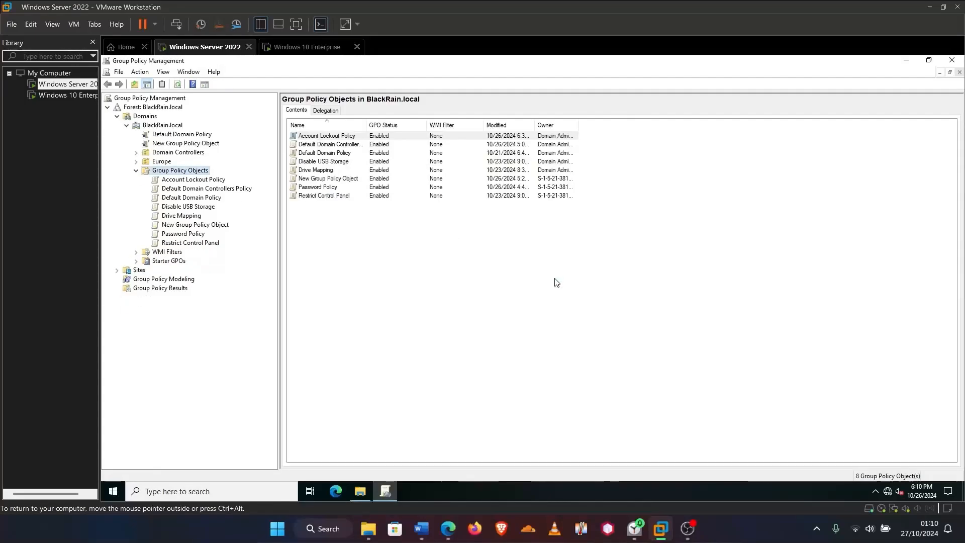
Create a new GPO named Wallpaper Policy linked to the BlackRain.local domain
click(159, 128)
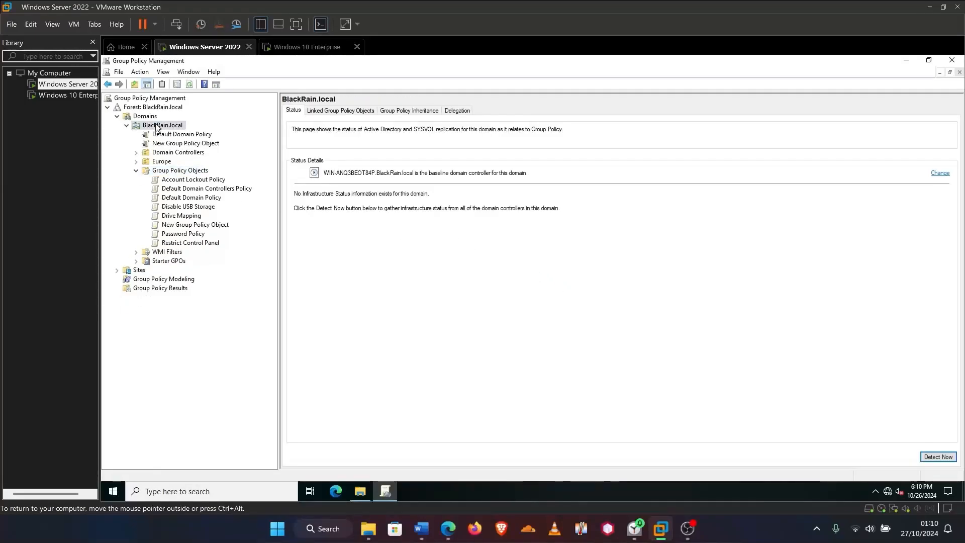
right_click(159, 127)
click(162, 130)
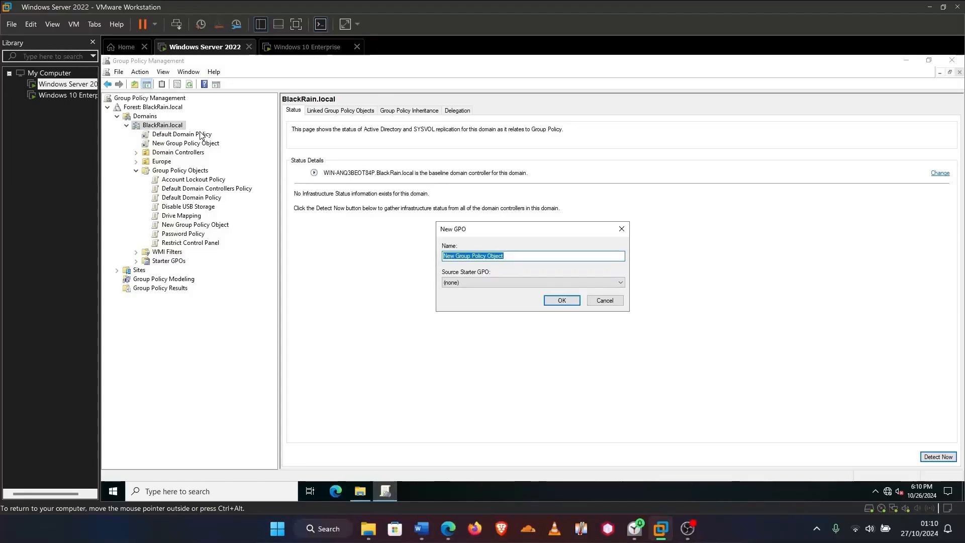
text(Wallpaper)
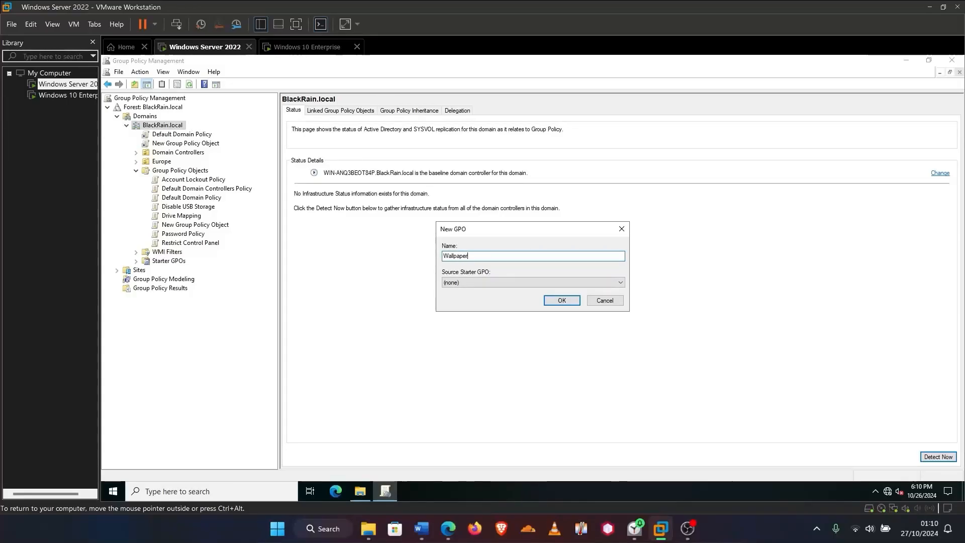
text( Policy)
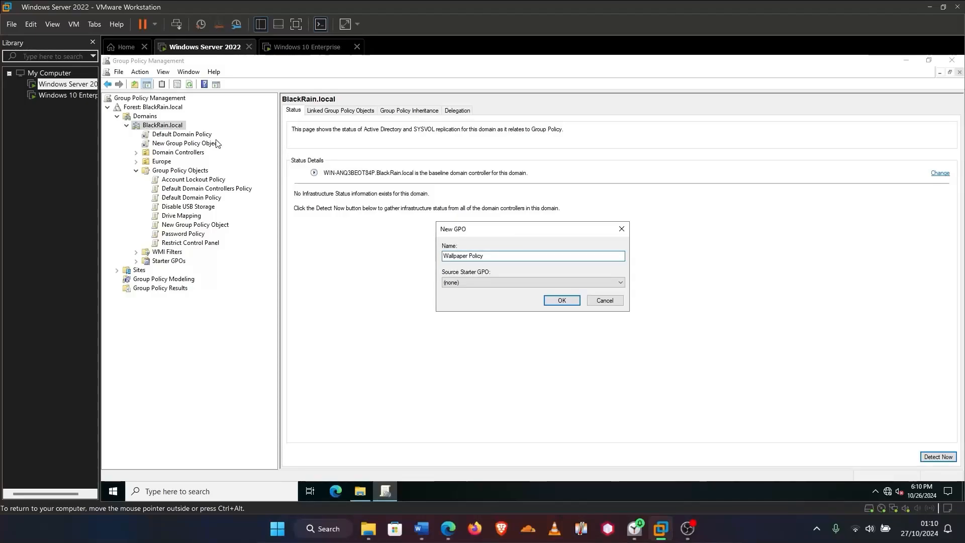
click(551, 300)
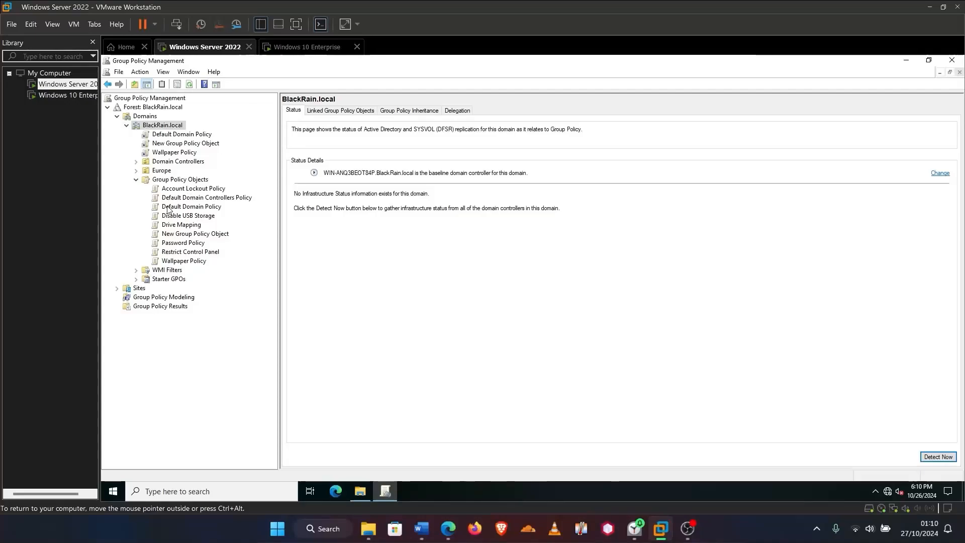
click(182, 261)
Edit Wallpaper Policy and open the Desktop Wallpaper setting under User Configuration > Administrative Templates > Desktop
right_click(183, 261)
click(206, 268)
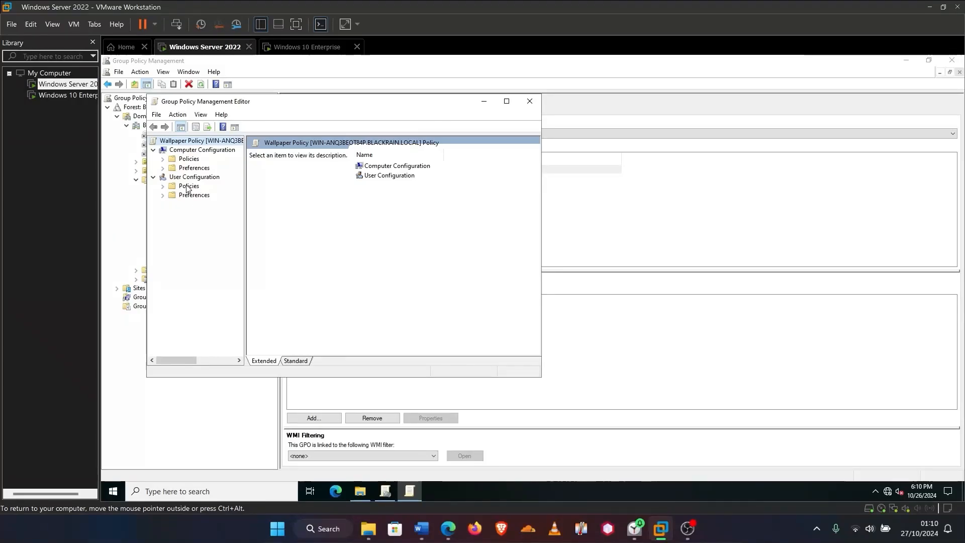
double_click(187, 186)
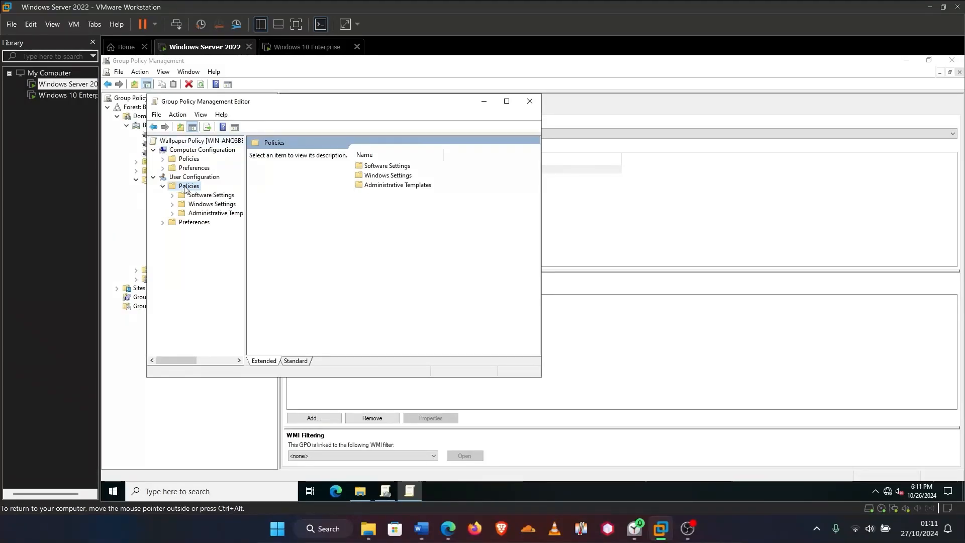
double_click(191, 215)
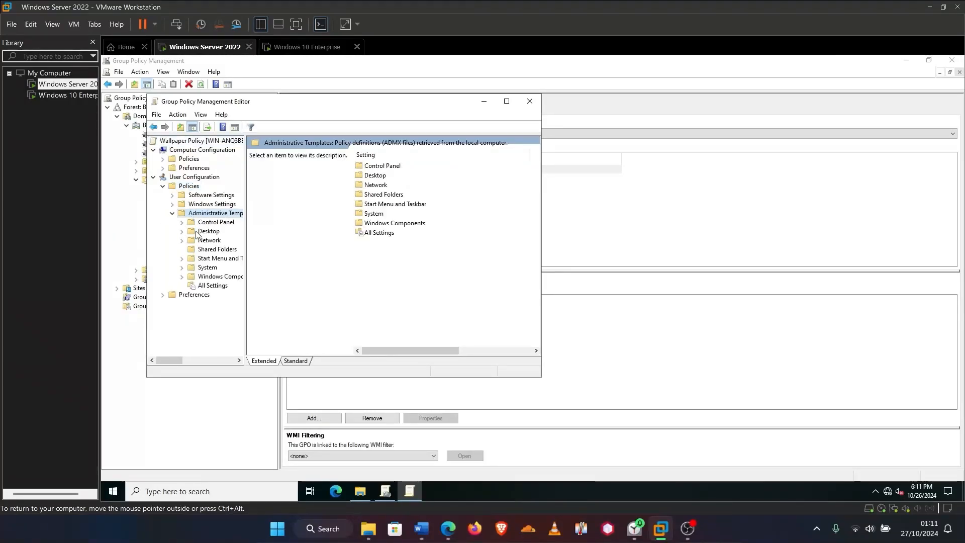
double_click(206, 231)
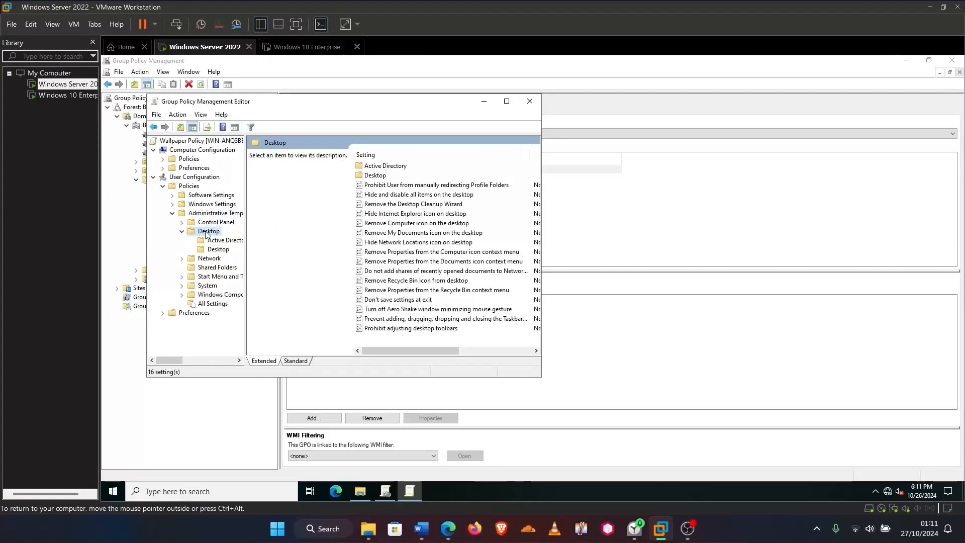
click(218, 250)
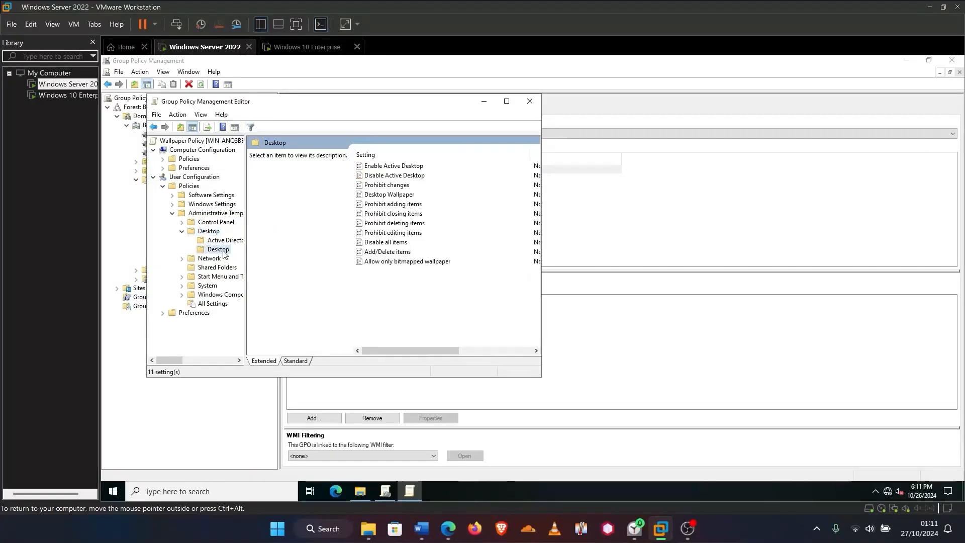
double_click(383, 195)
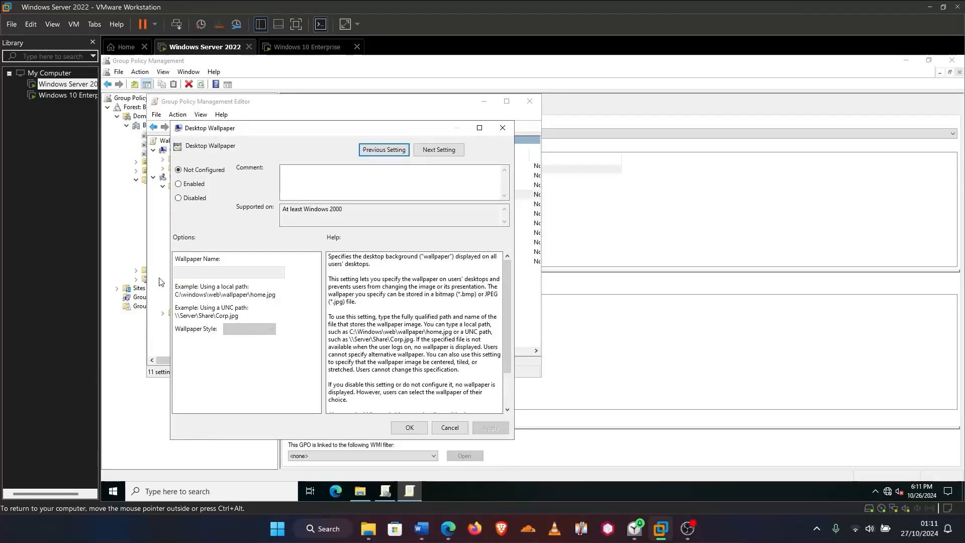
Enable Desktop Wallpaper with \\WIN-ANQ3BEOT84P\Wallpaper\7.jpg and Fill style, then apply
click(179, 184)
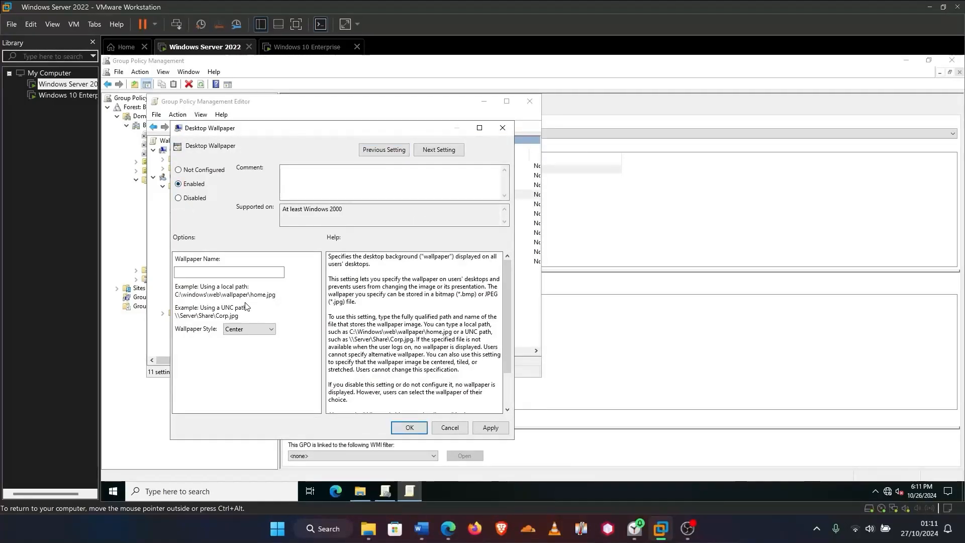
click(211, 271)
text(\\WIN-ANQ3BEOT84P\Wallpaper)
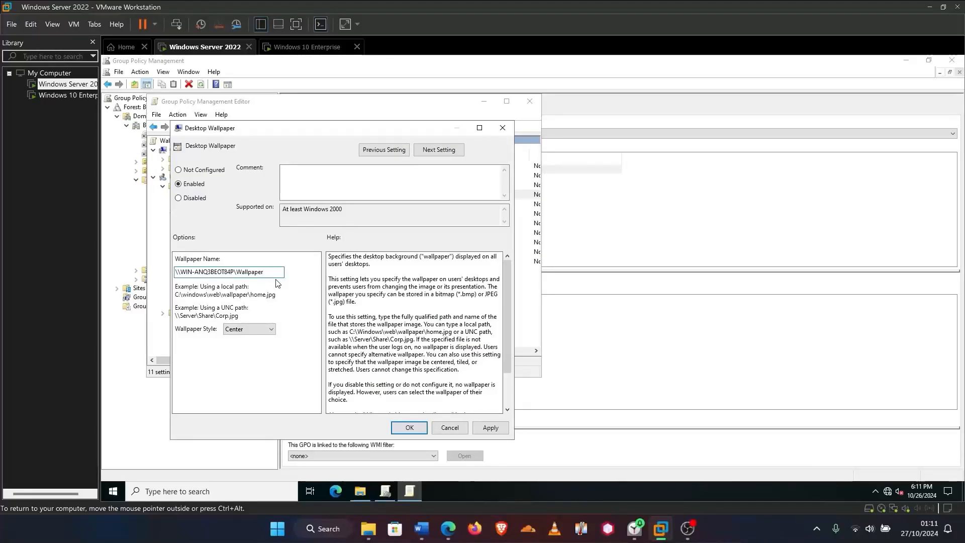
text(\7.jpg)
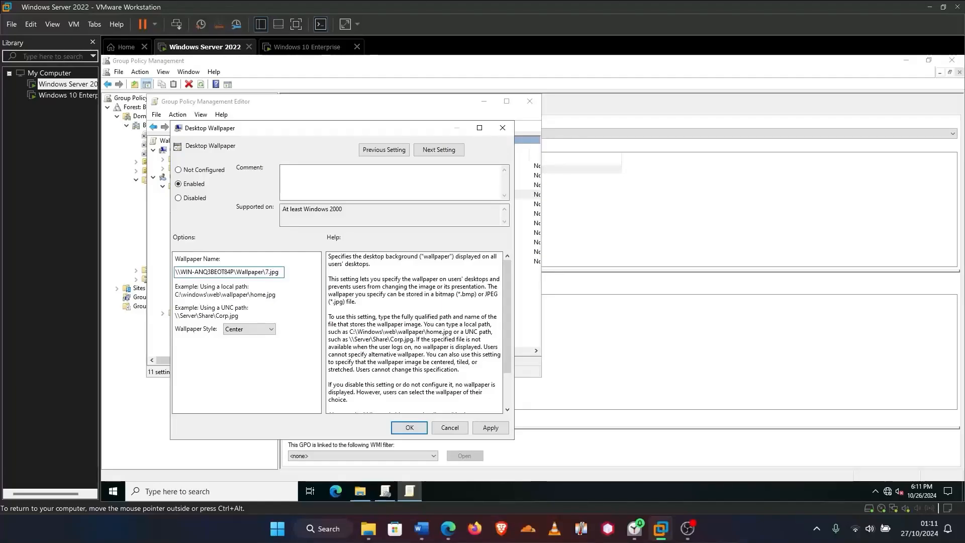
click(250, 329)
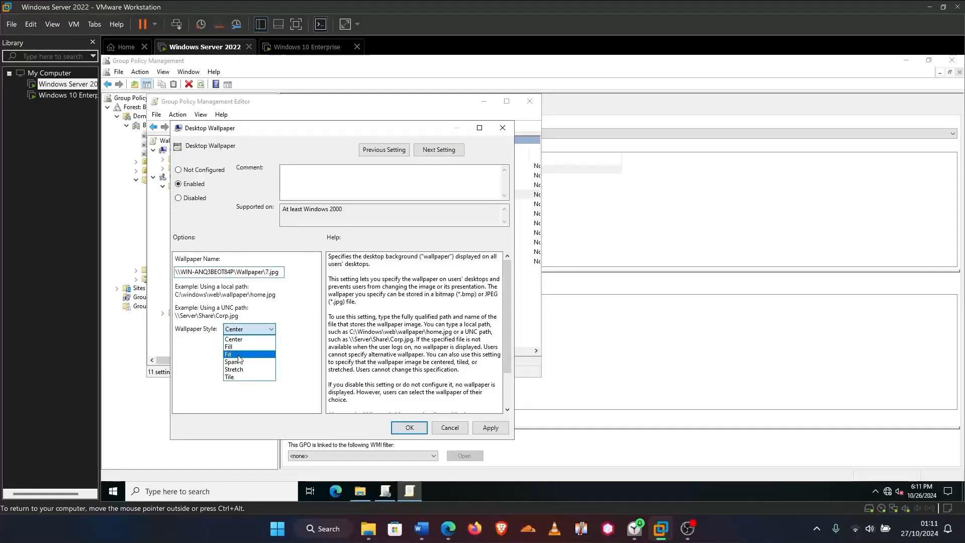
click(237, 347)
click(490, 427)
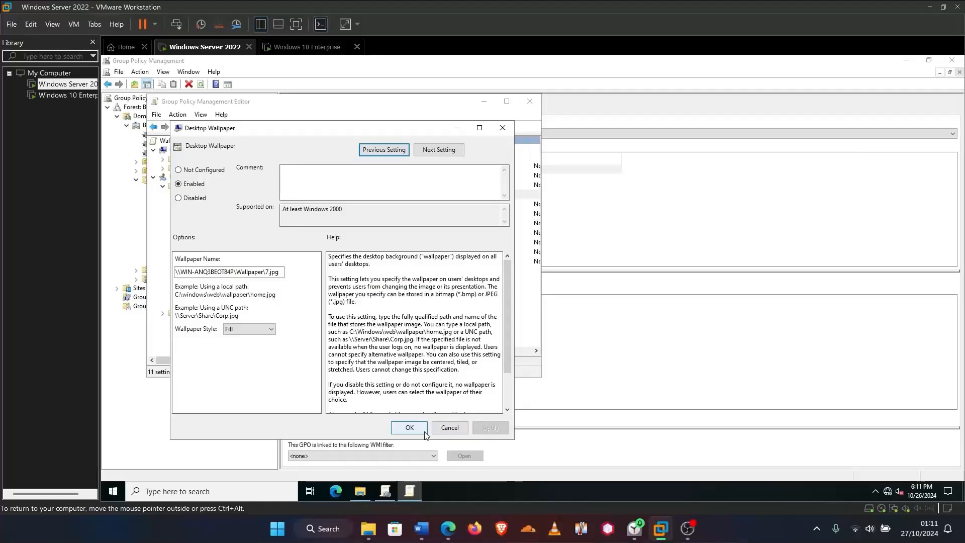
click(407, 428)
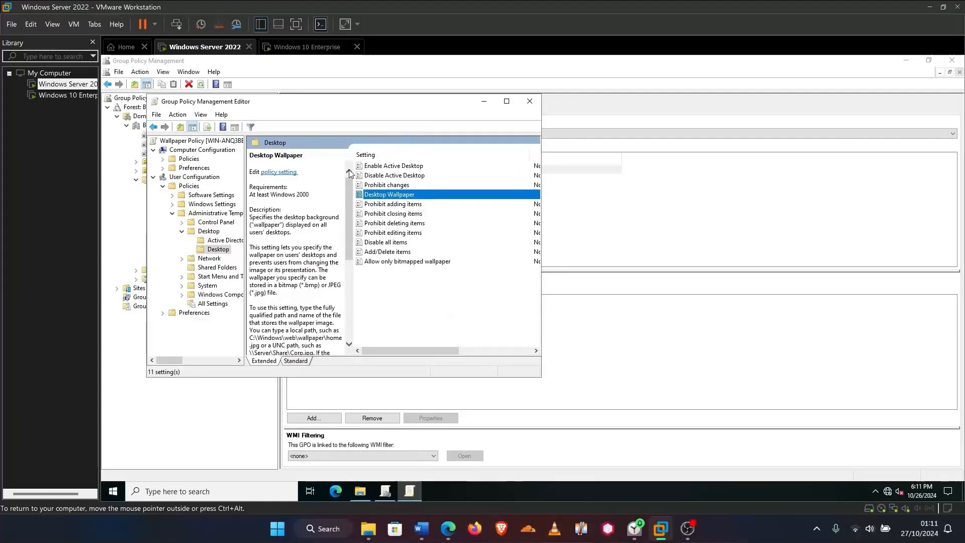
Close the policy editor and link Wallpaper Policy to the Europe > Users OU
click(530, 101)
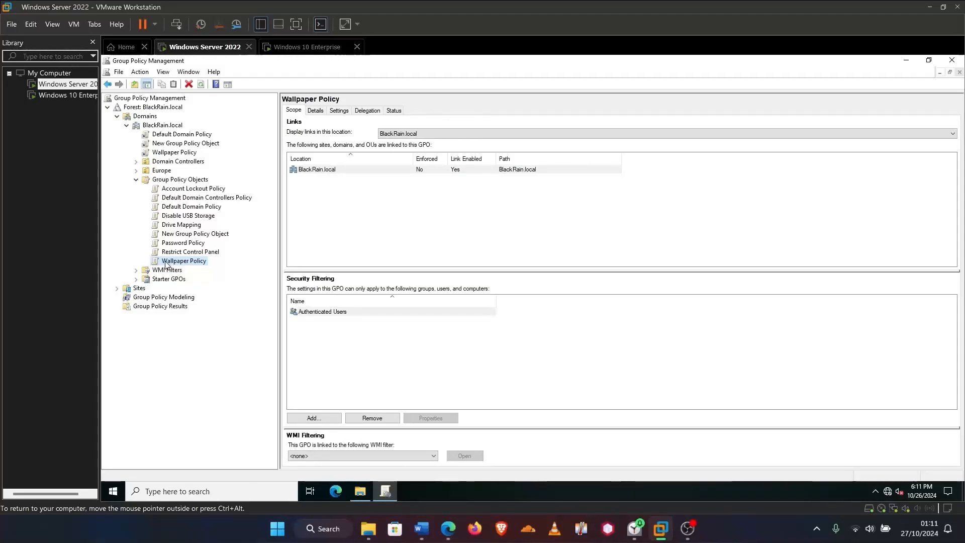
click(137, 171)
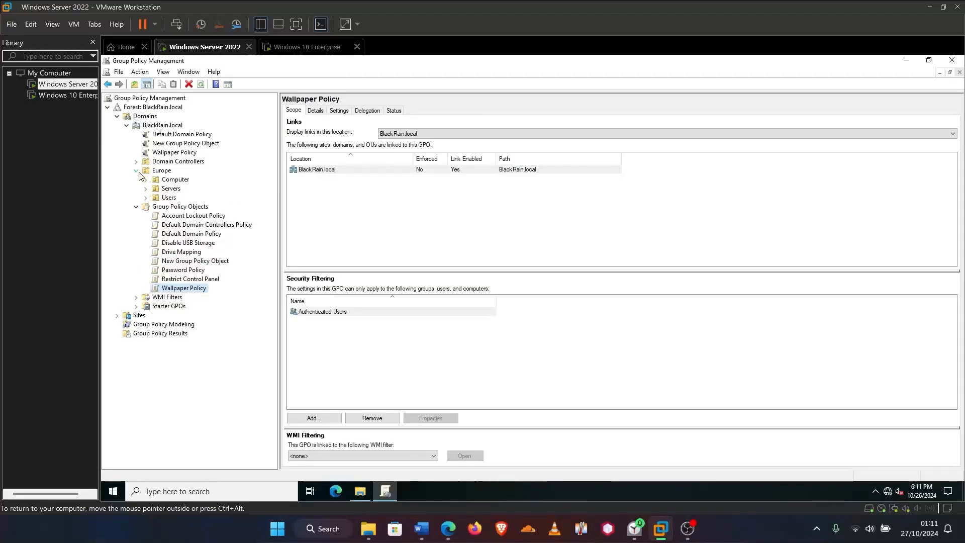
click(146, 197)
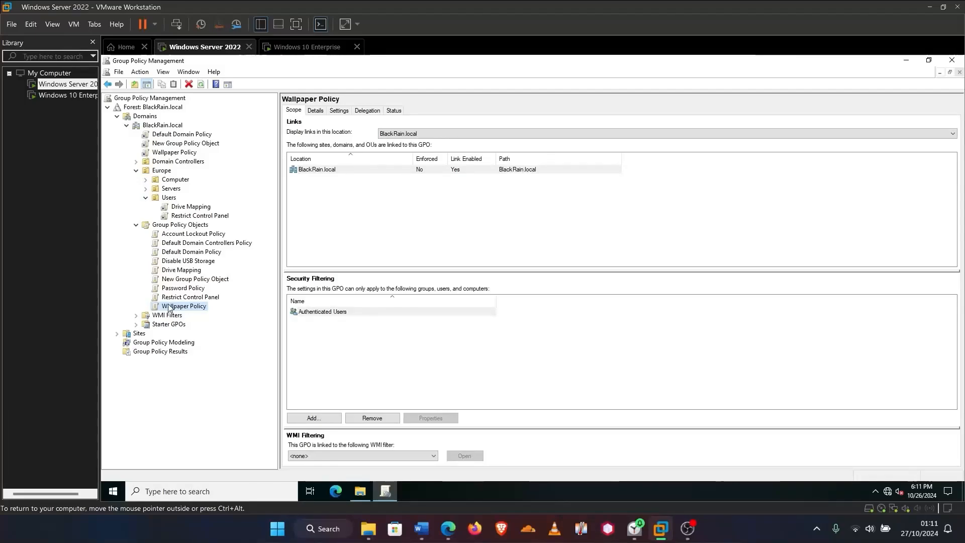
drag(175, 278, 161, 201)
click(558, 292)
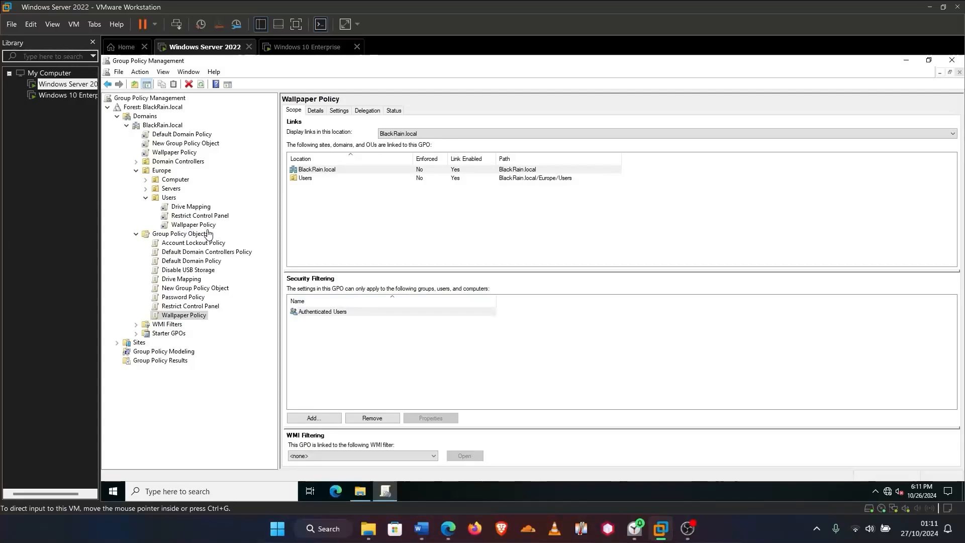
click(242, 492)
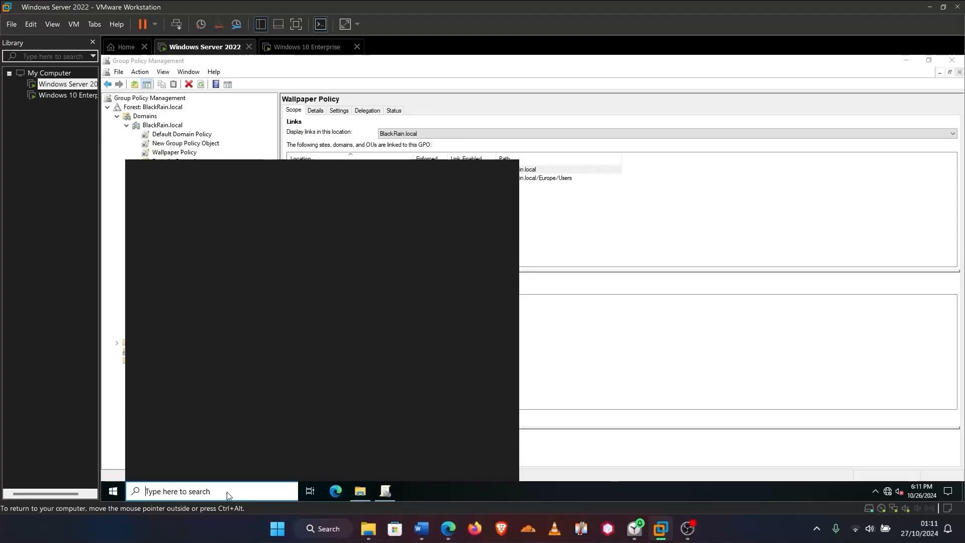
Run gpupdate /force in Command Prompt, then move to the Windows 10 Enterprise machine
text(cmd)
key(Return)
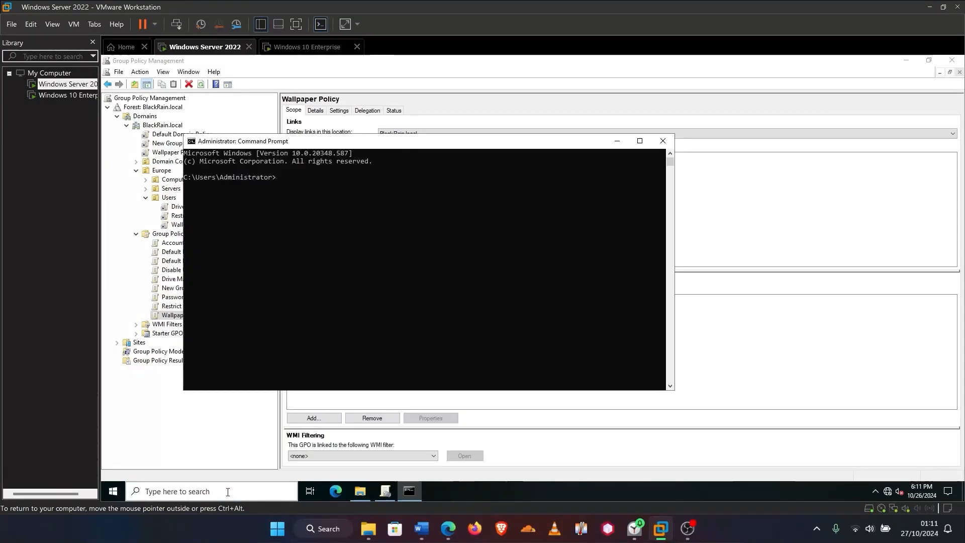
text(gpup)
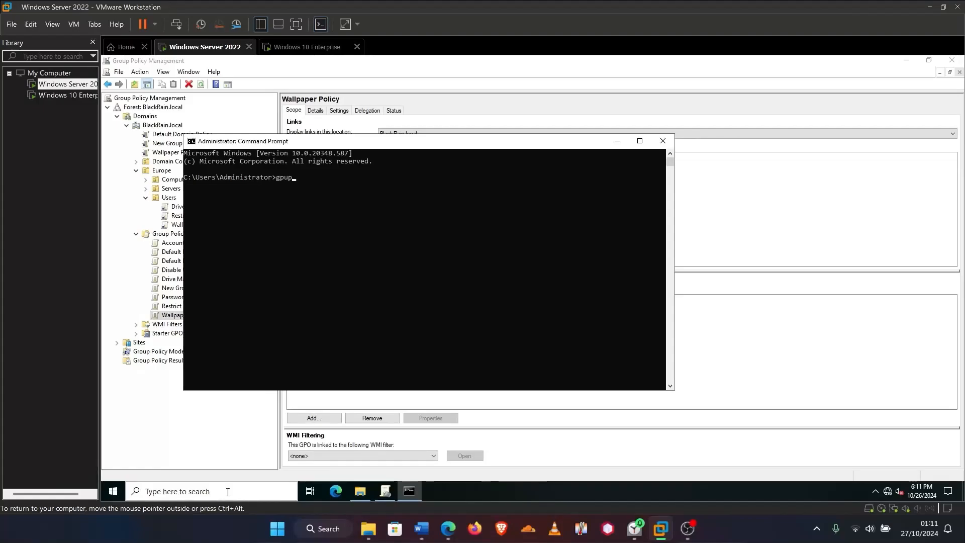
text(date /f)
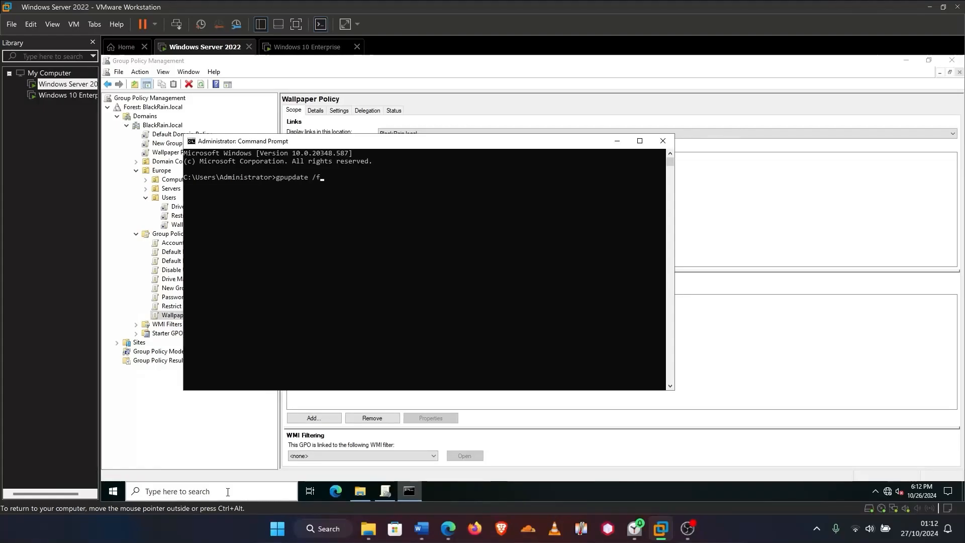
text(orce)
key(Return)
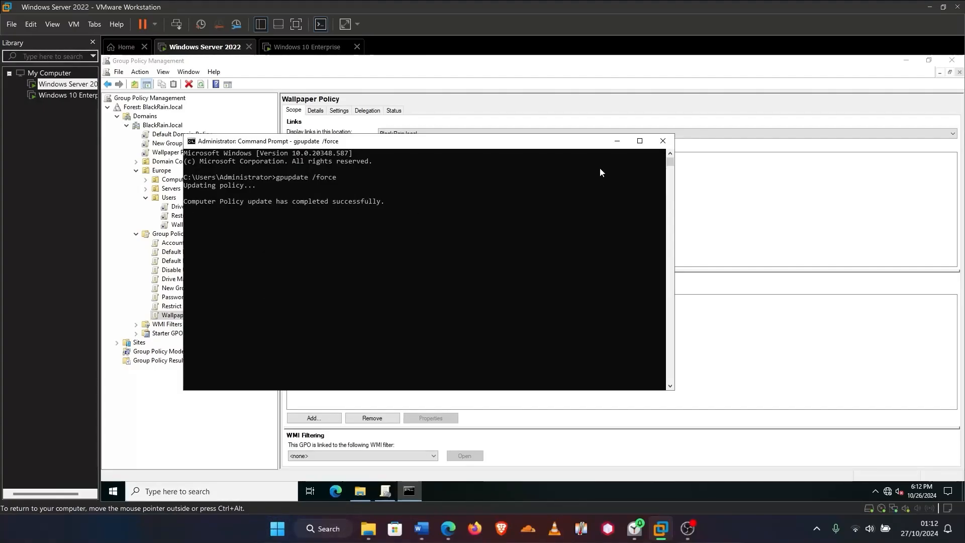
click(615, 144)
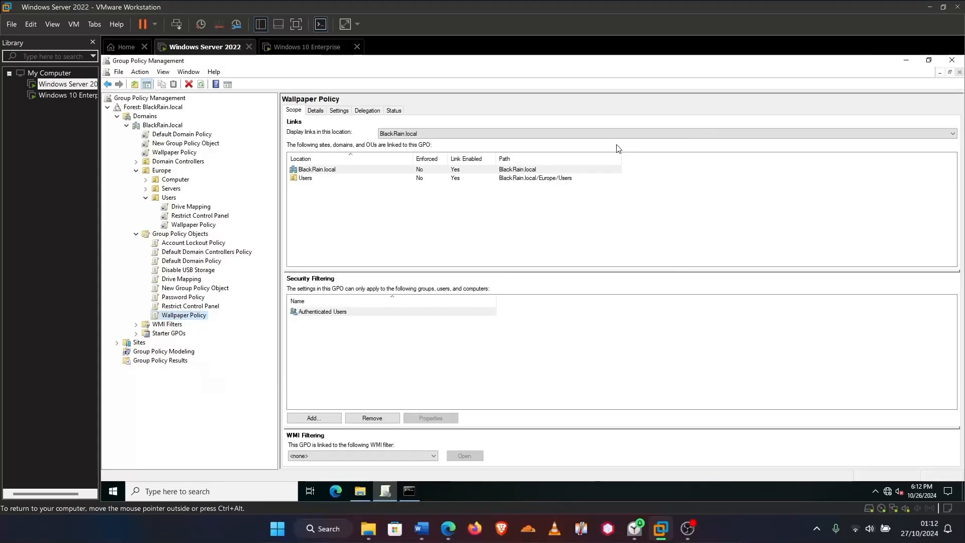
click(322, 44)
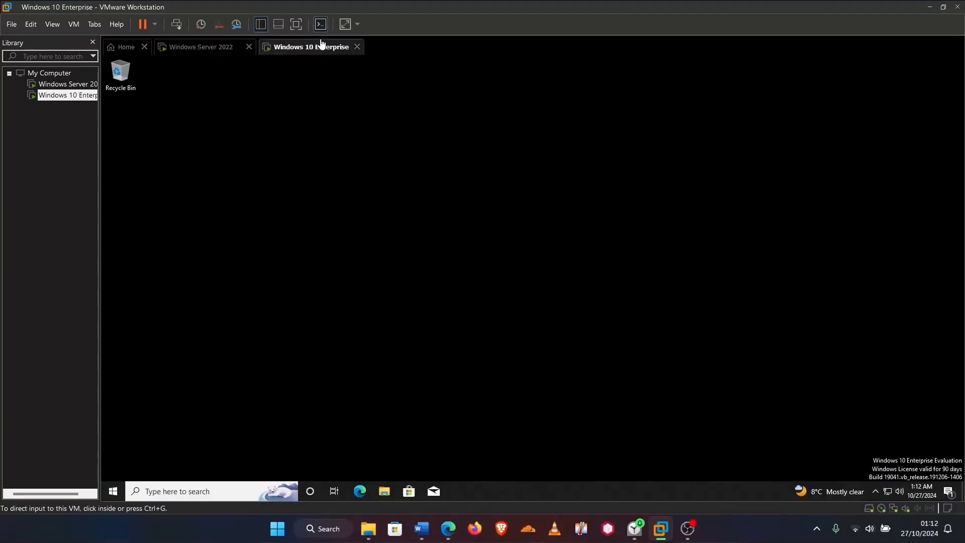
Unlock the Windows 10 session, then open and close Settings from the Start menu
click(112, 491)
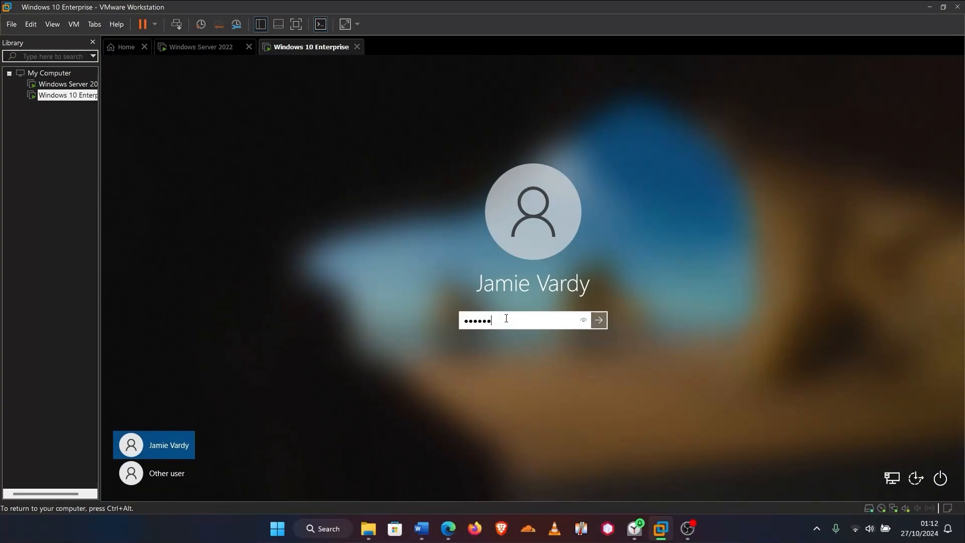
key(Return)
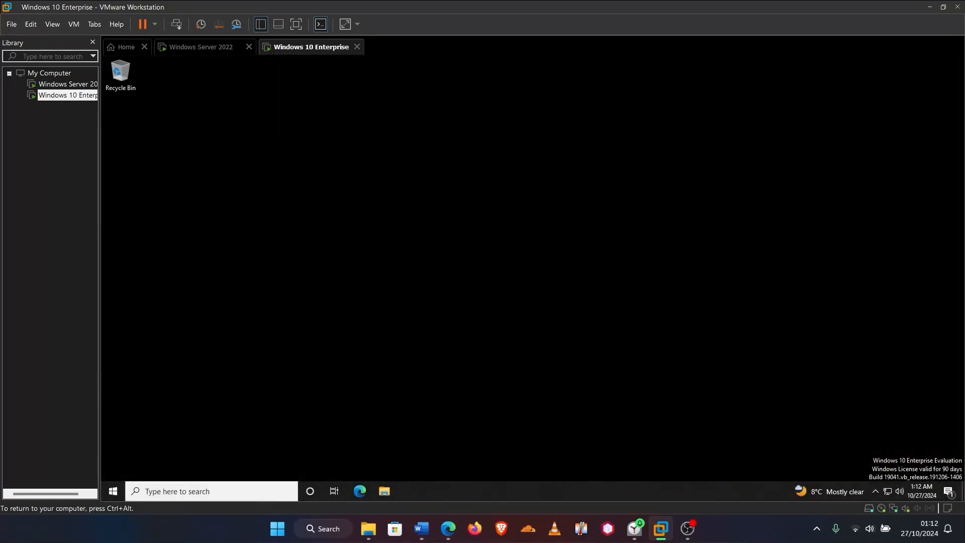
key(ctrl+alt)
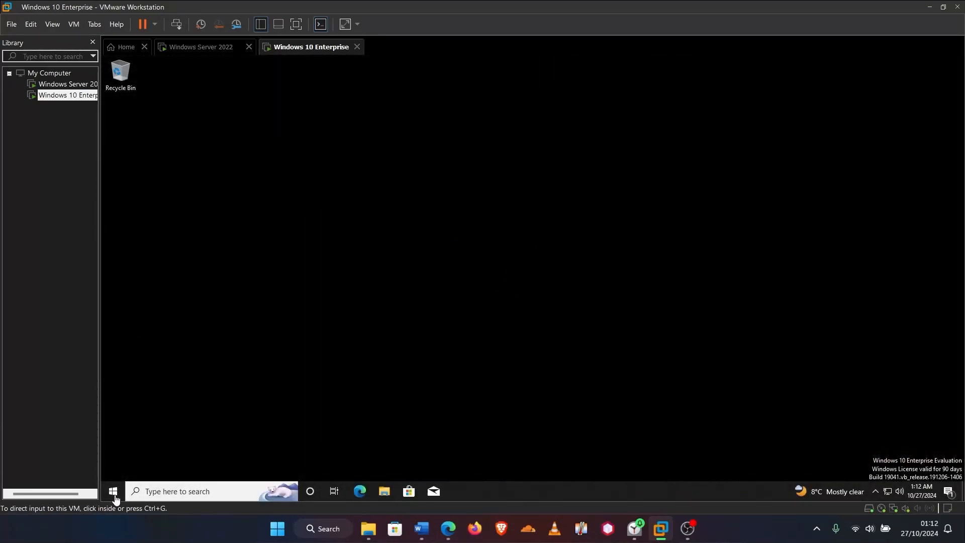
click(105, 490)
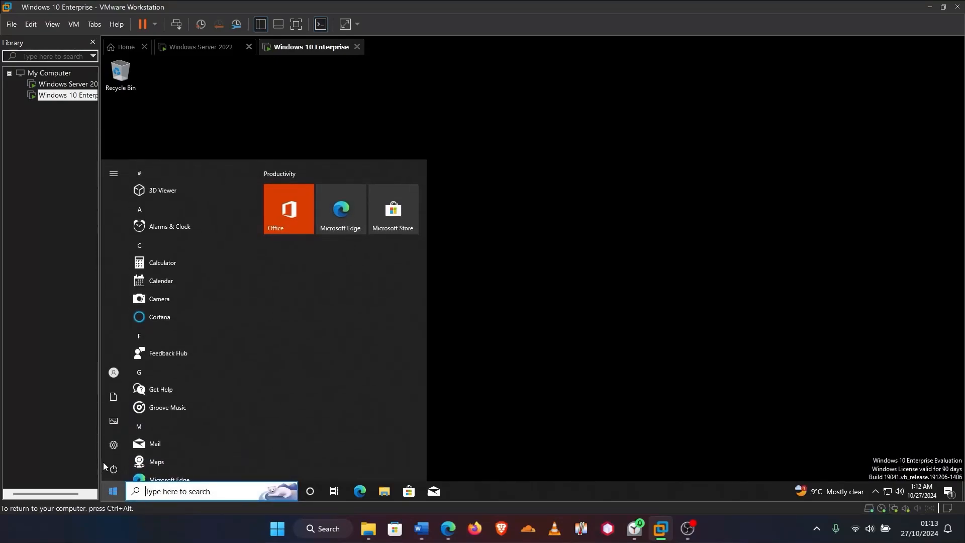
mouse_move(111, 466)
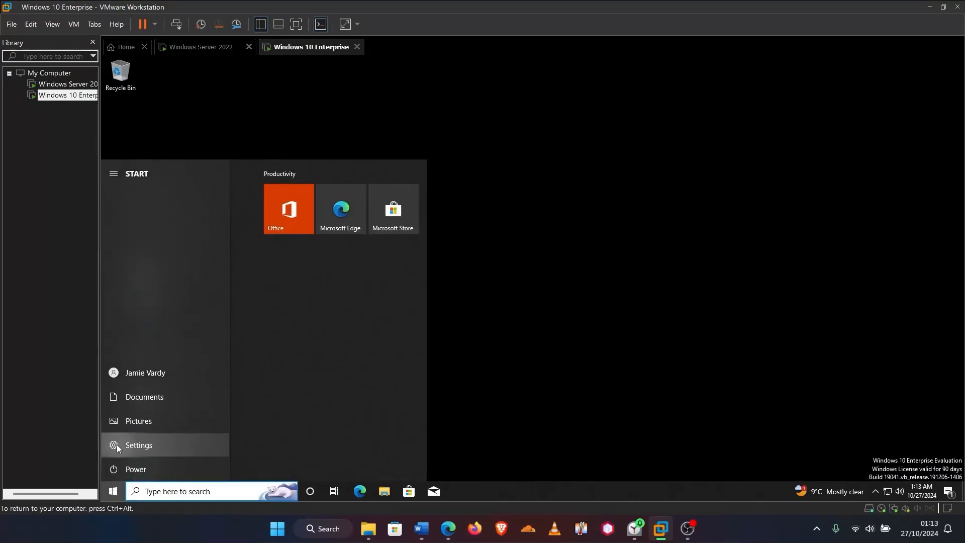
click(116, 444)
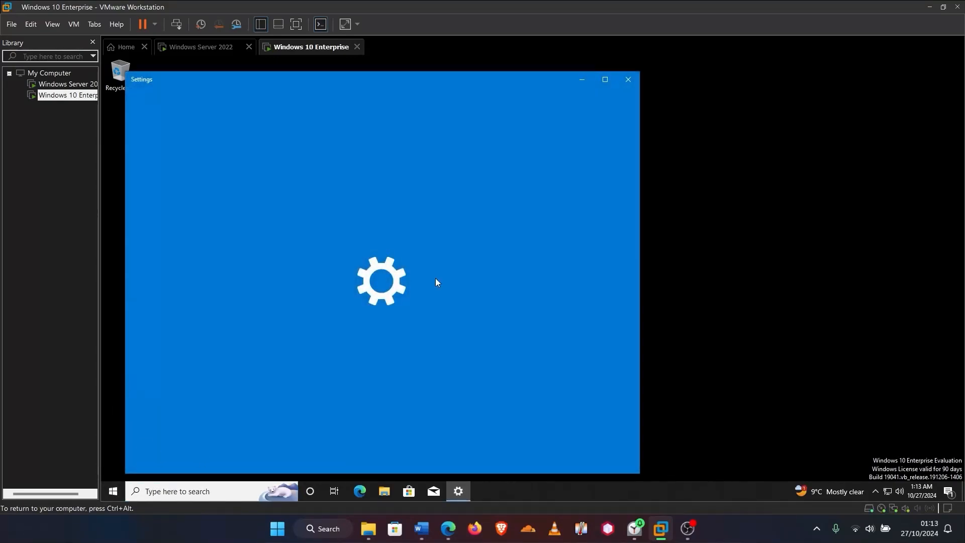
click(628, 80)
Sign out of the current Windows 10 account from the Start menu
click(109, 494)
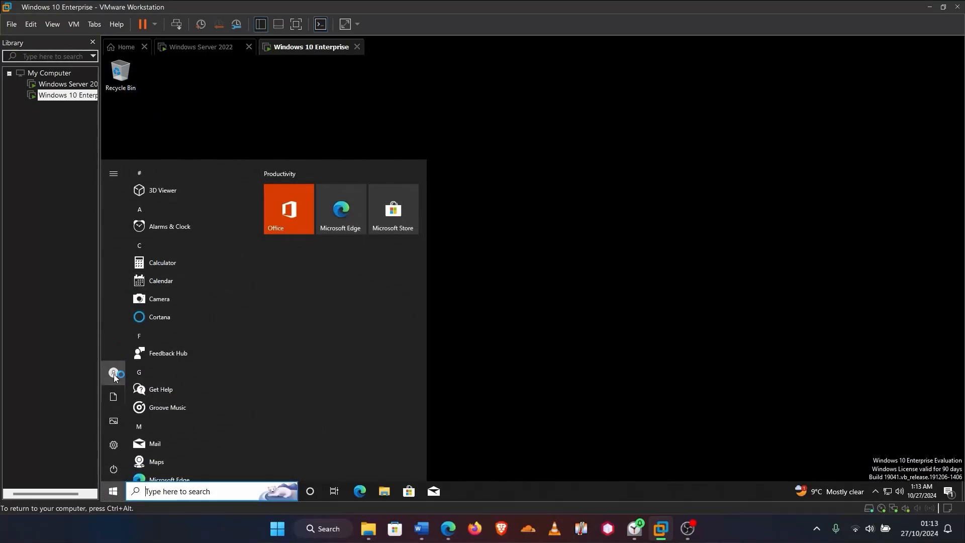
mouse_move(119, 366)
click(154, 372)
click(143, 328)
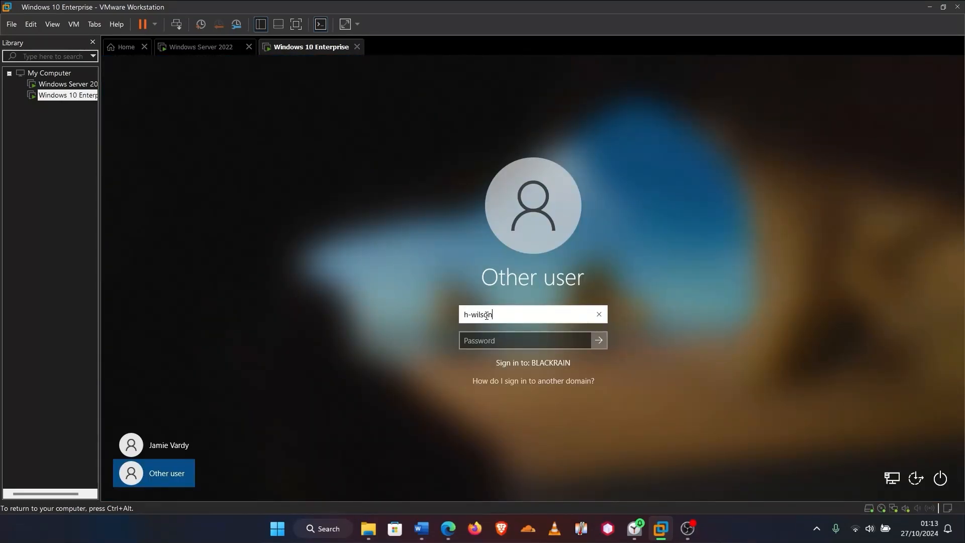
Enter the domain user's username and password and sign in to Windows 10
click(508, 337)
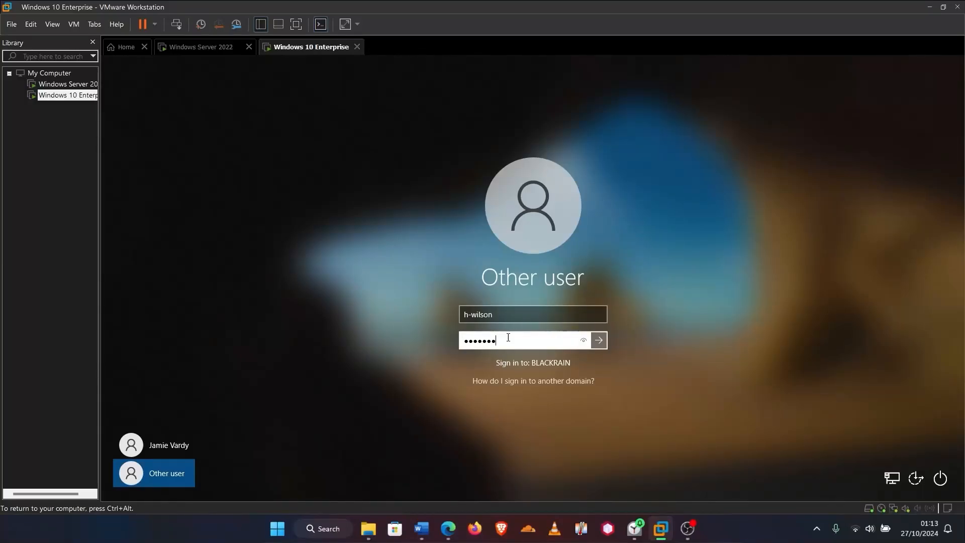
key(Return)
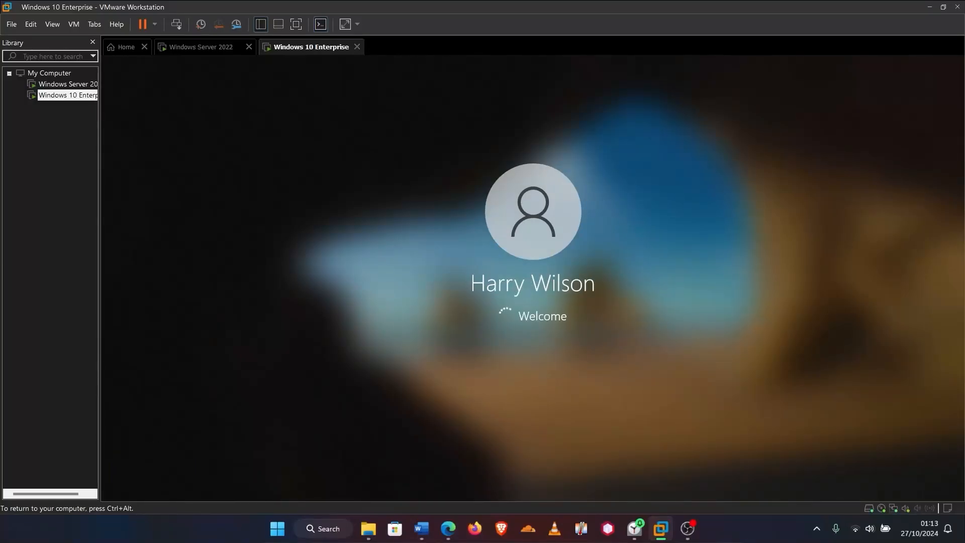